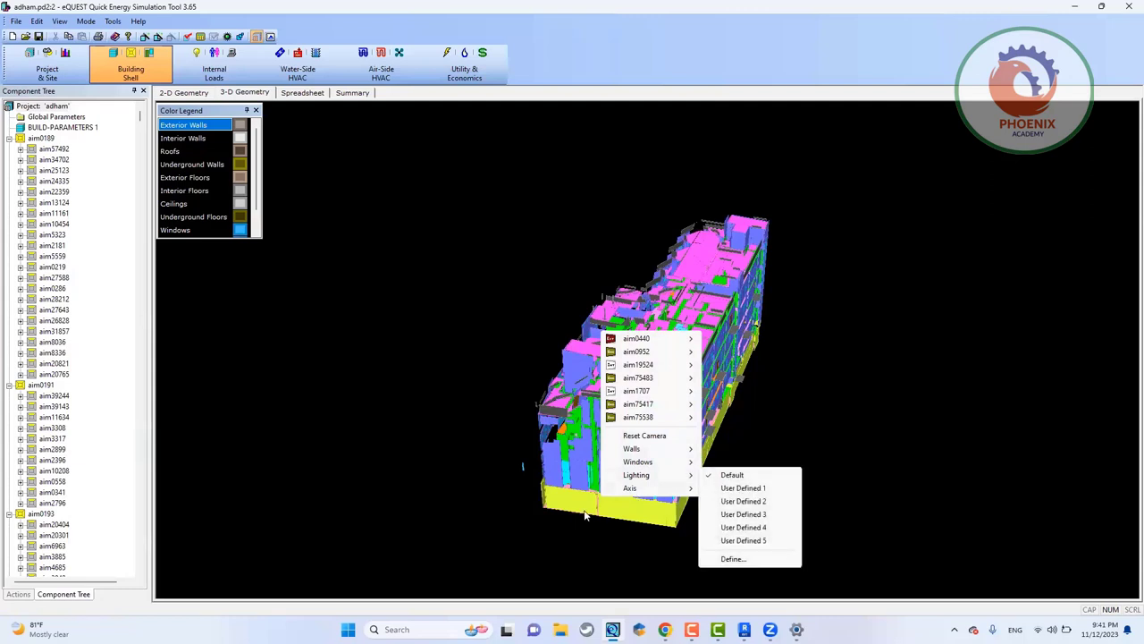
Step: Review the basic specifications and daylighting and solar properties of underground wall aim1007 in the 3-D model, and close them
left_click(567, 508)
right_click(567, 507)
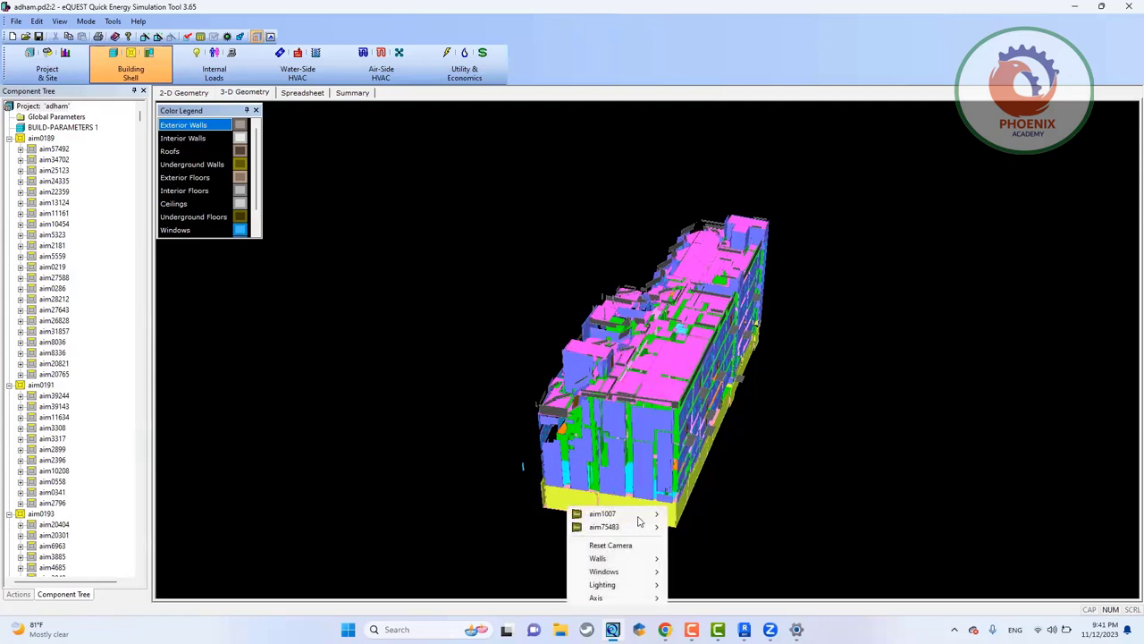
mouse_move(644, 529)
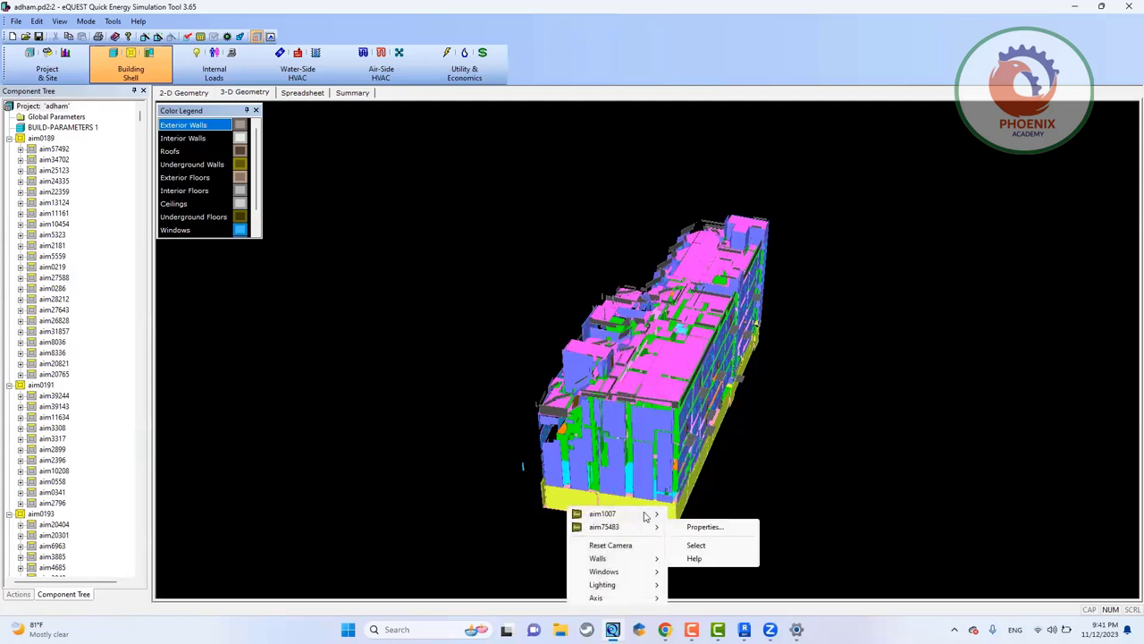
left_click(693, 515)
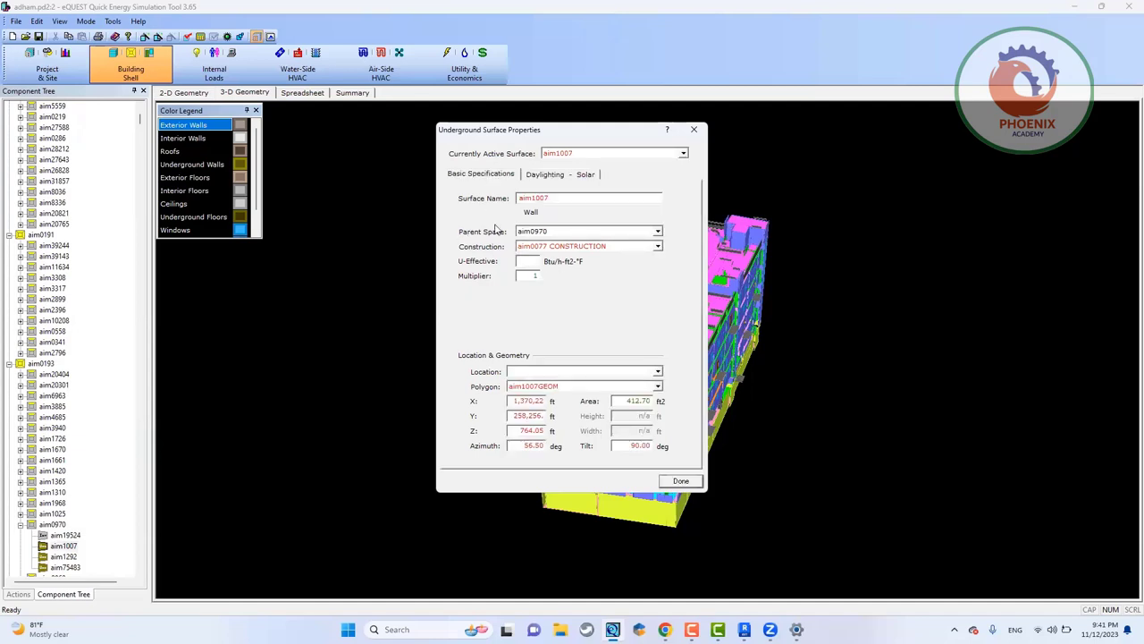
left_click(570, 179)
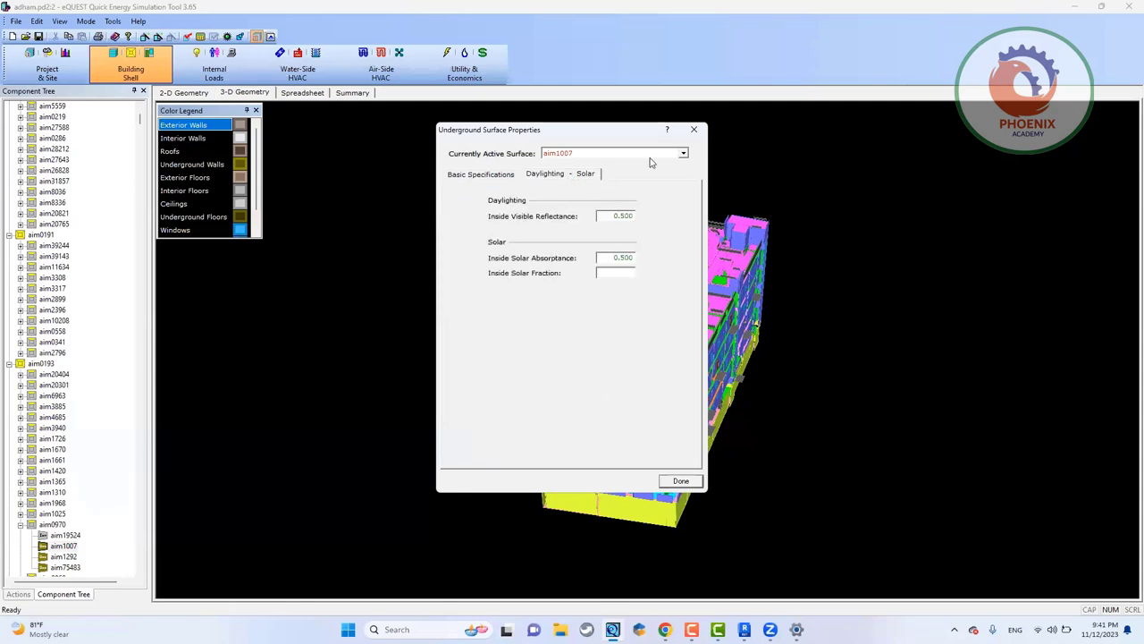
left_click(695, 133)
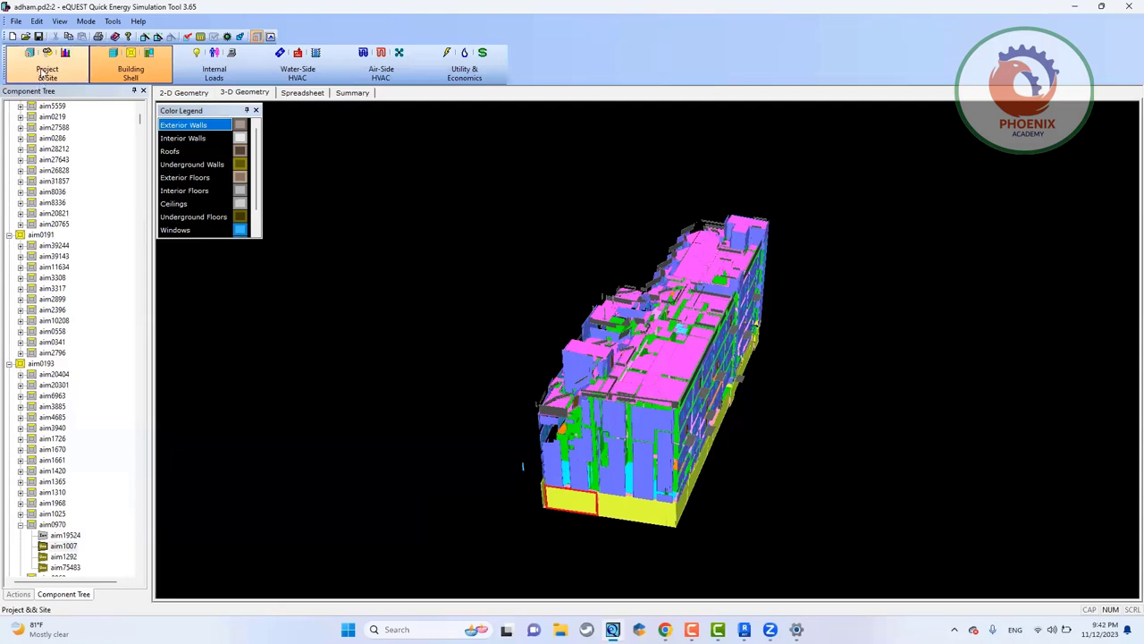
Step: Switch to the Project & Site module, inspect the Project Data properties and close them
left_click(44, 71)
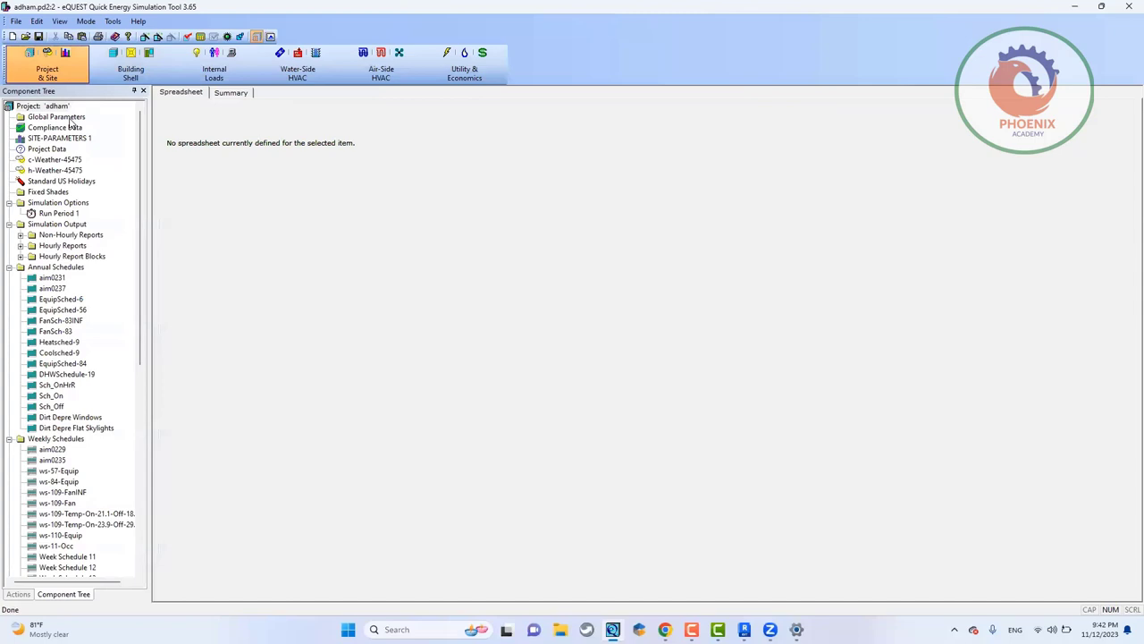
left_click(69, 118)
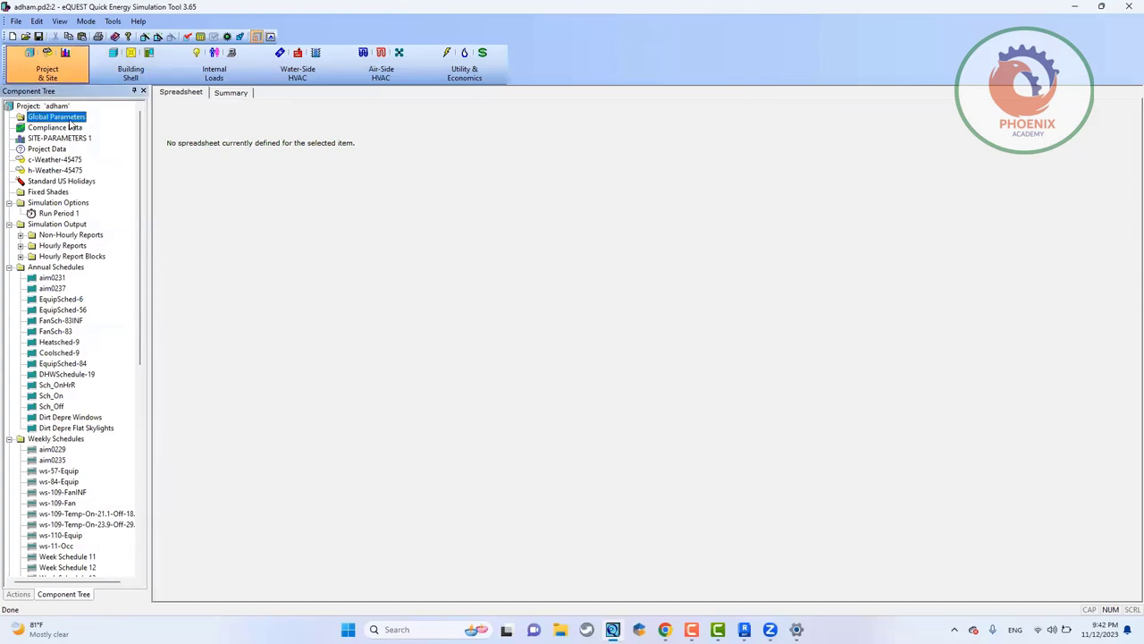
double_click(52, 149)
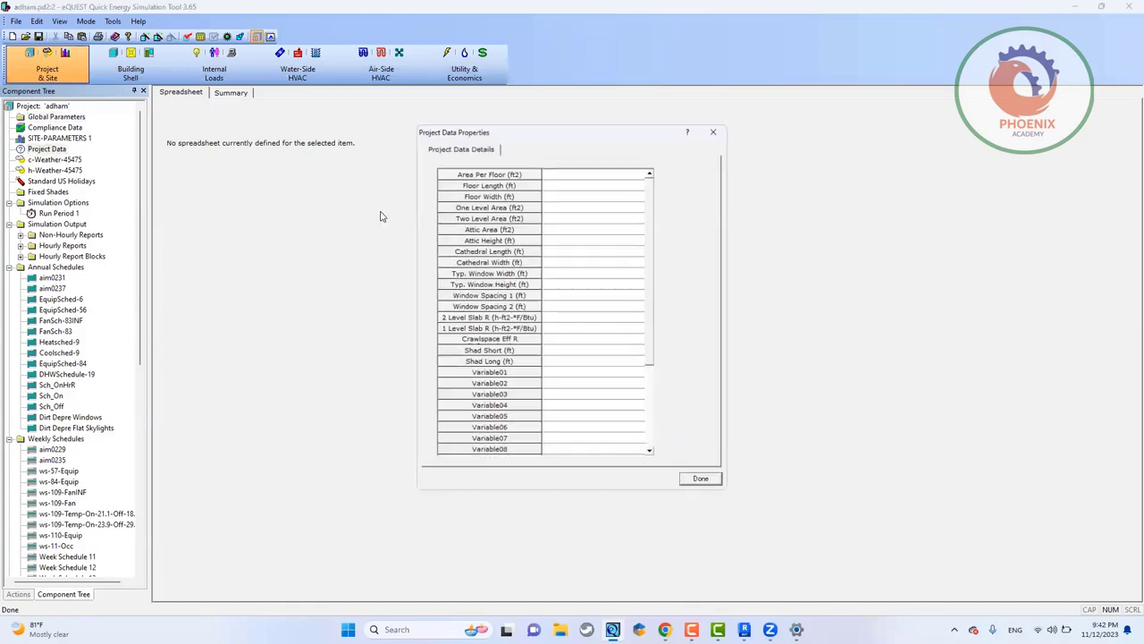
left_click(720, 127)
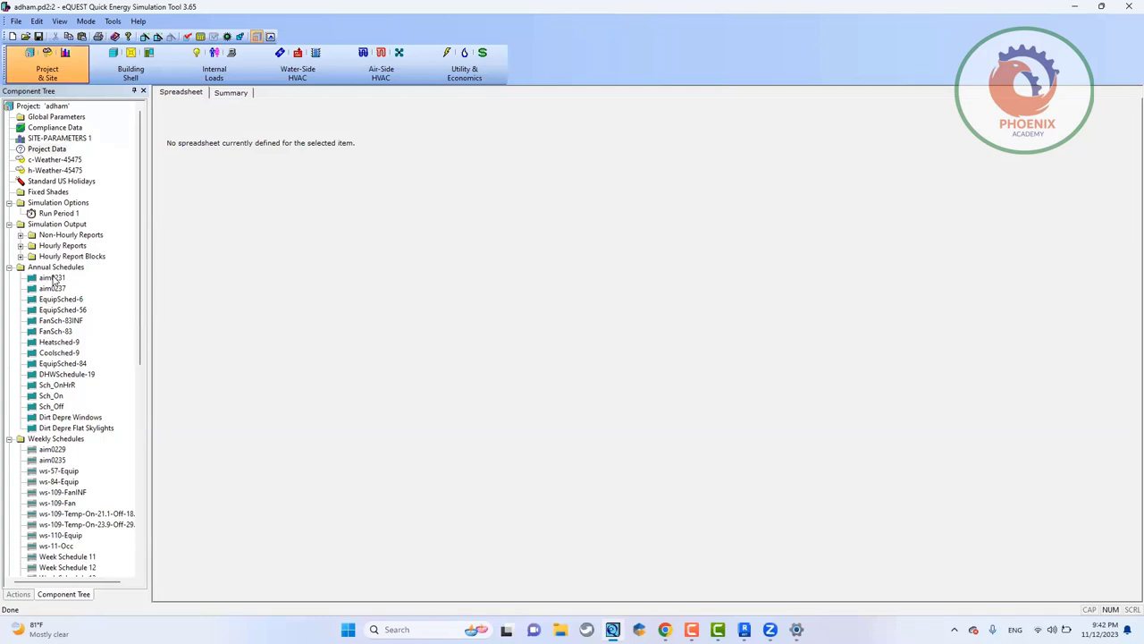
Step: Examine annual schedule aim0231 together with its assigned week schedule, day schedule hourly values and the available day schedules
left_click(53, 280)
scroll(98, 396, "down", 12)
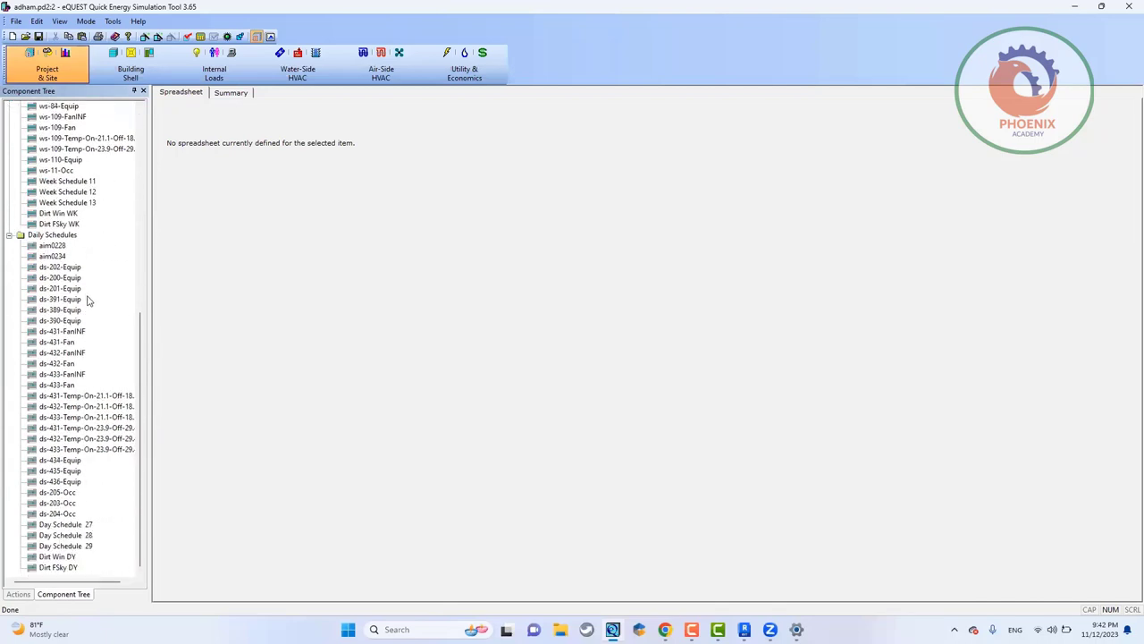
scroll(80, 322, "up", 6)
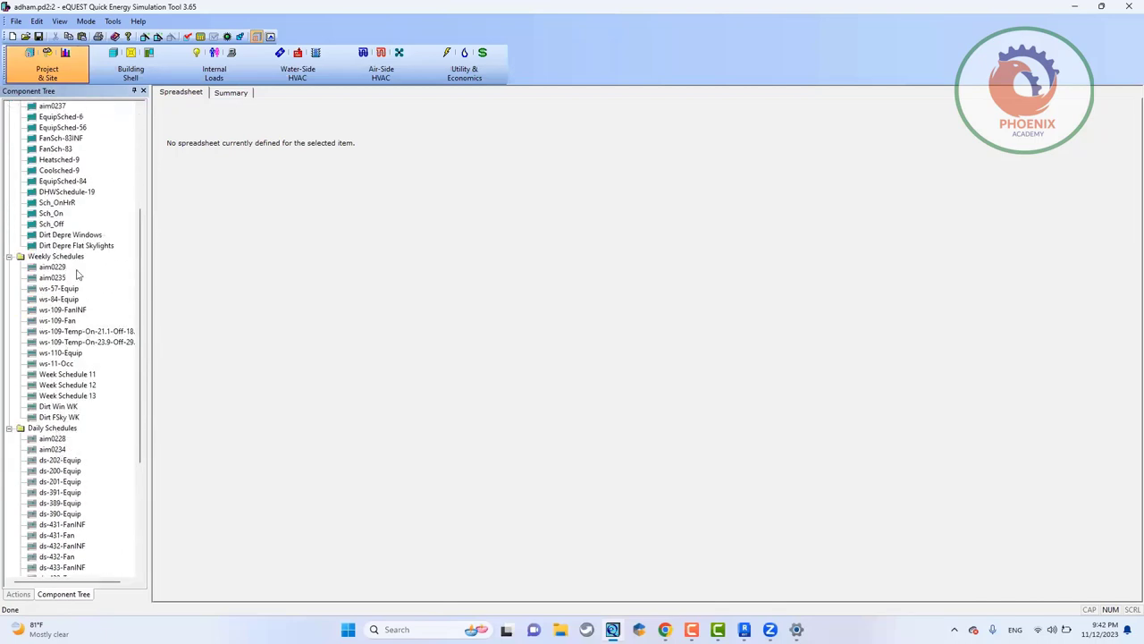
scroll(77, 273, "up", 6)
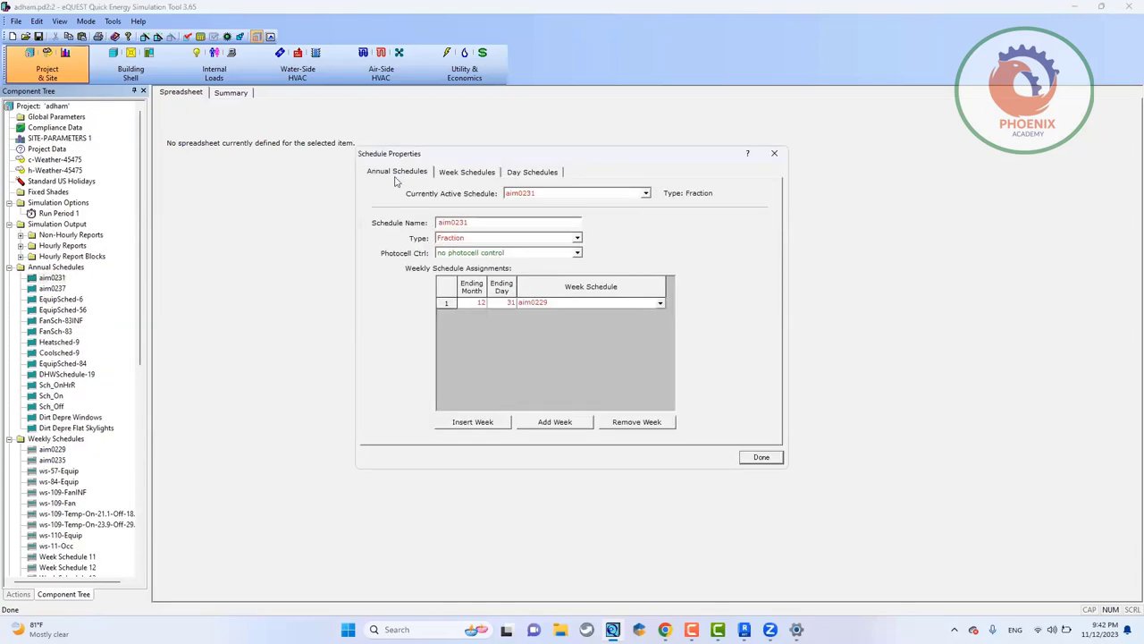
left_click(451, 172)
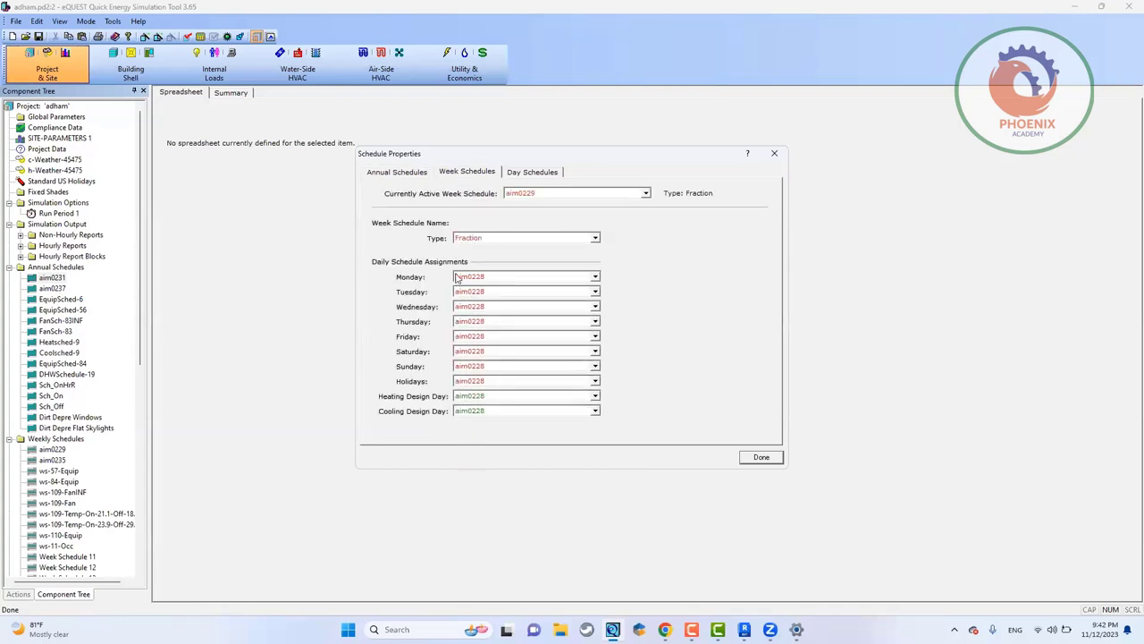
left_click(543, 172)
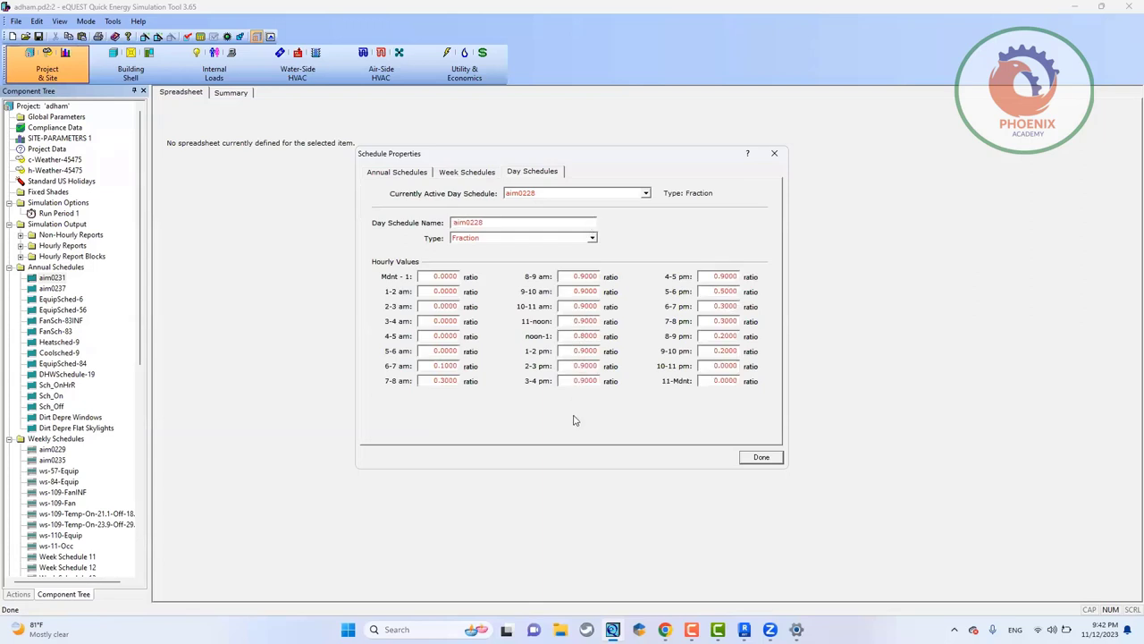
left_click(556, 194)
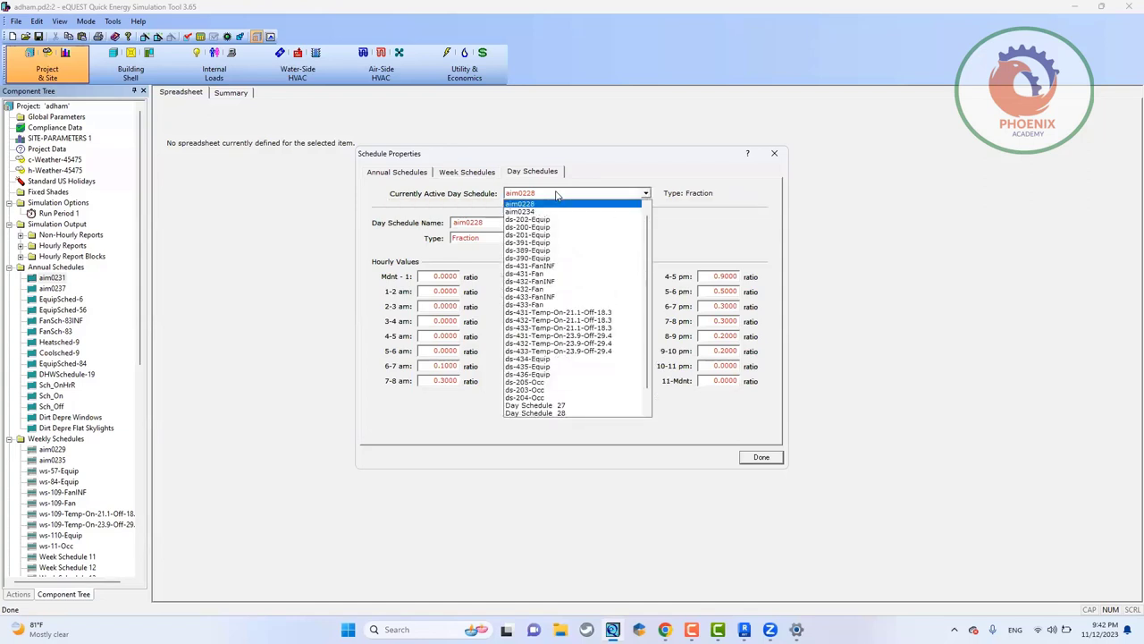
left_click(556, 195)
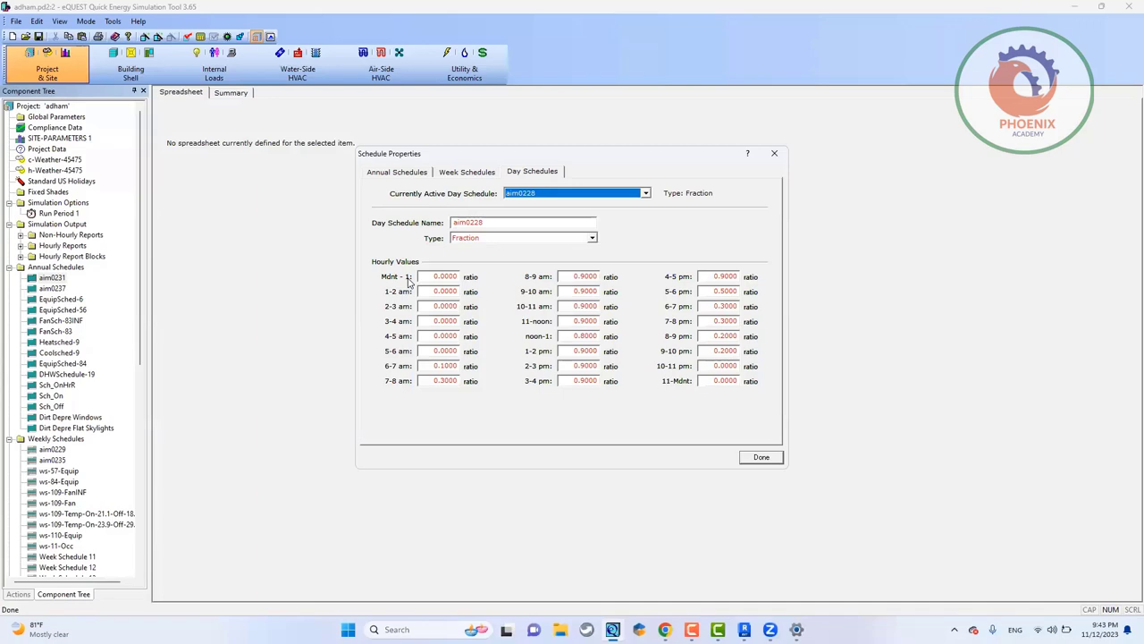
Step: Set the four hourly ratios from midnight to 4 am in day schedule aim0228 to 0.5
left_click(590, 60)
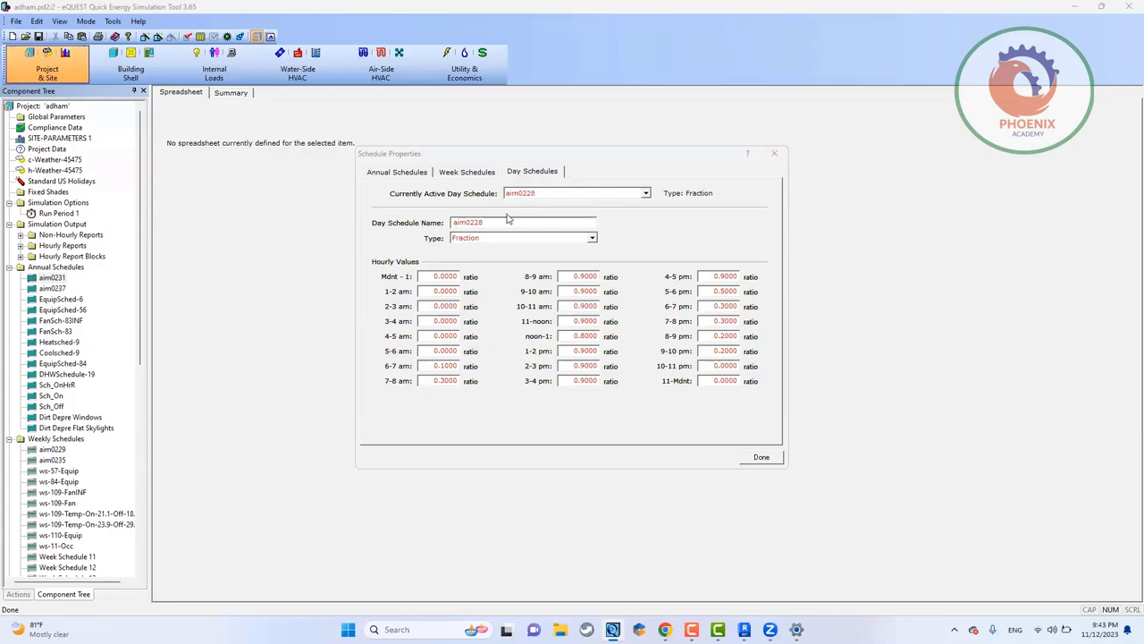
left_click(438, 278)
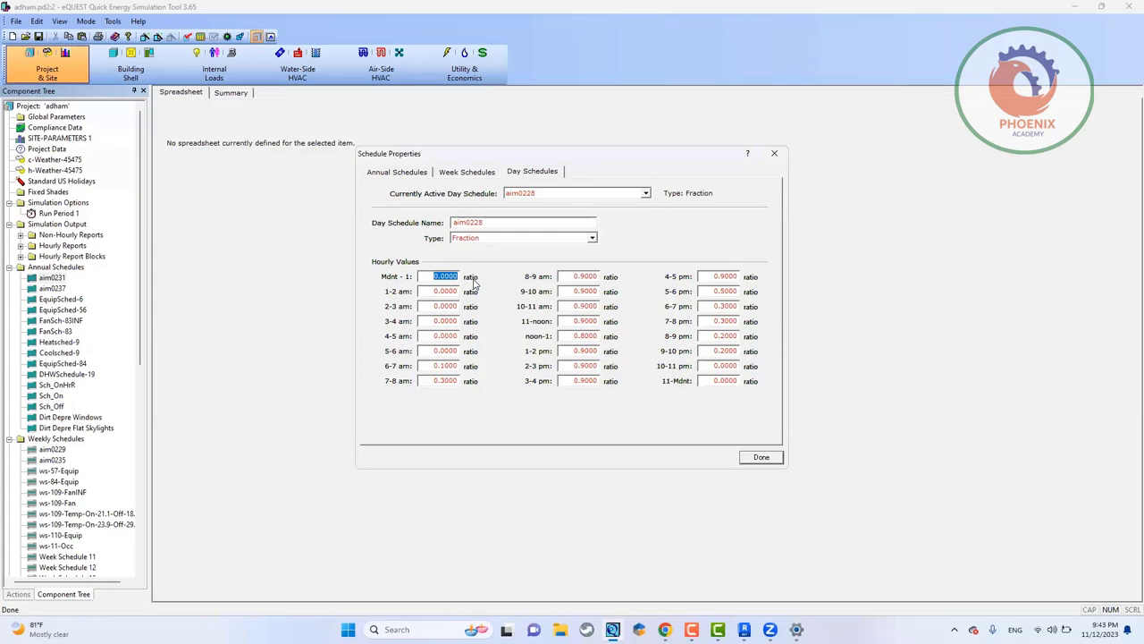
type(".5")
key("Tab")
type(".5")
key("Tab")
key("BackSpace")
type(".5")
key("Tab")
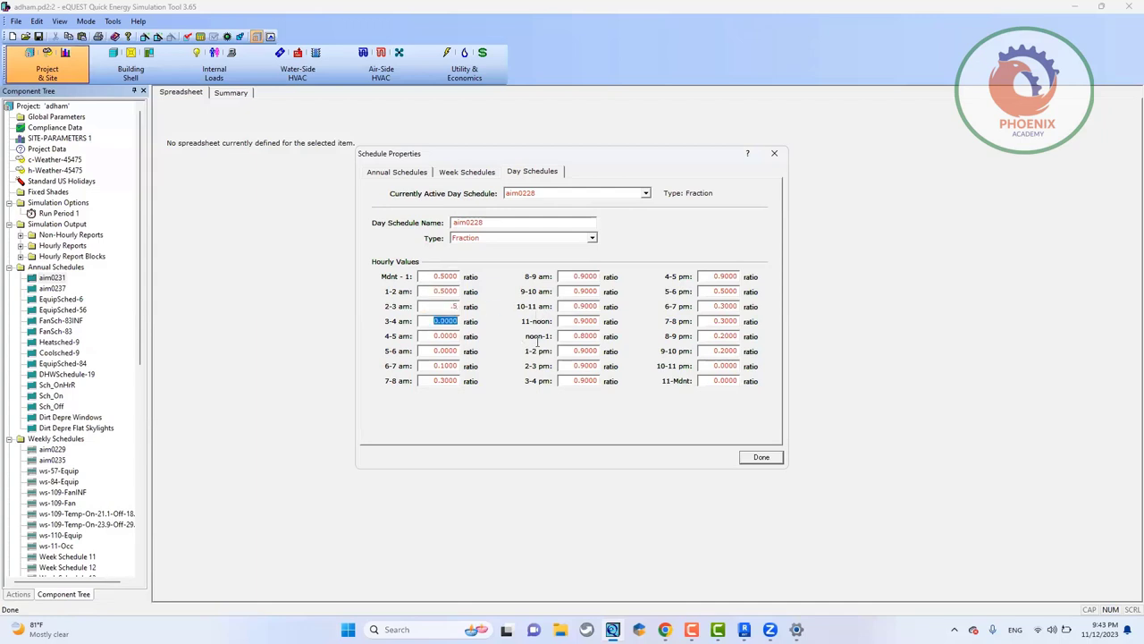
type(".5")
Step: Try other types such as On/Off and Flag for day schedule aim0228, restoring the Fraction type each time
left_click(508, 240)
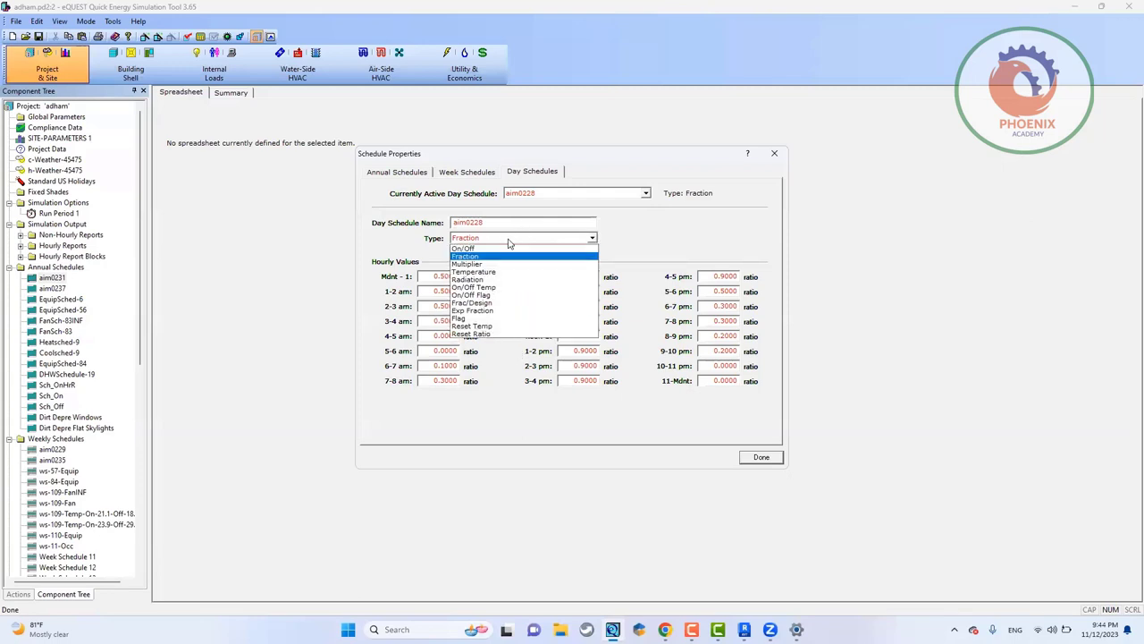
left_click(476, 249)
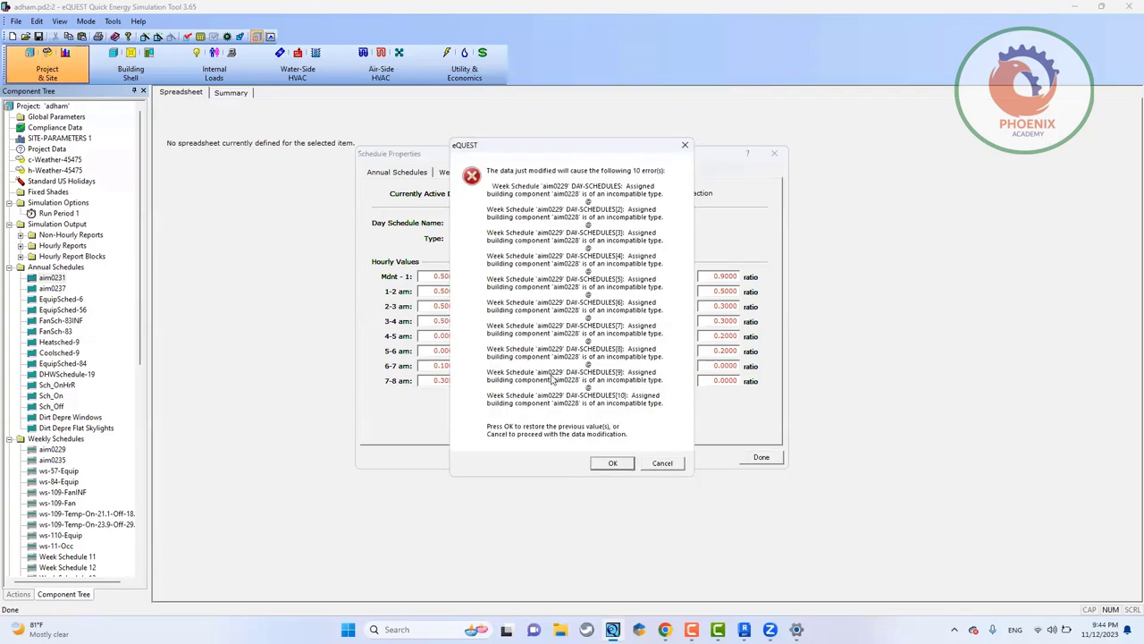
left_click(614, 463)
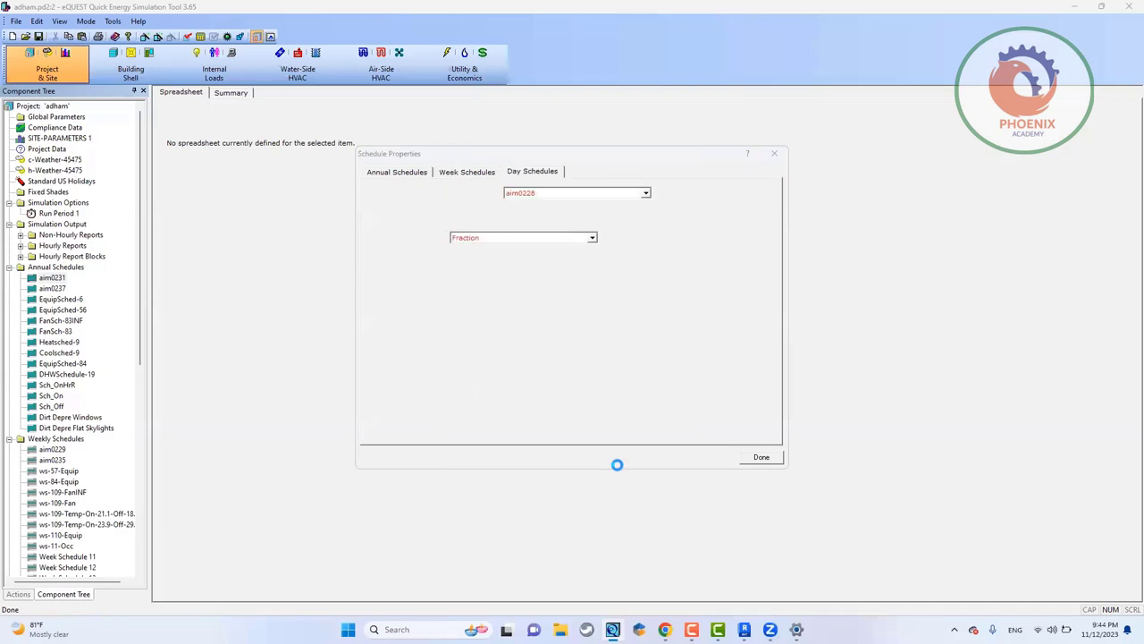
left_click(549, 239)
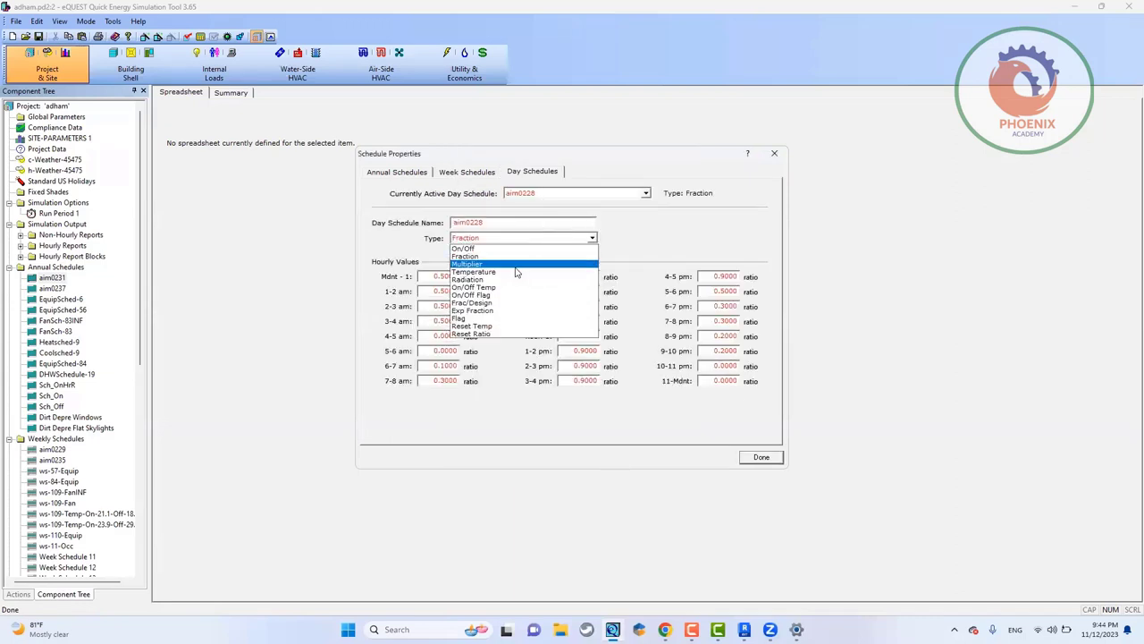
left_click(490, 256)
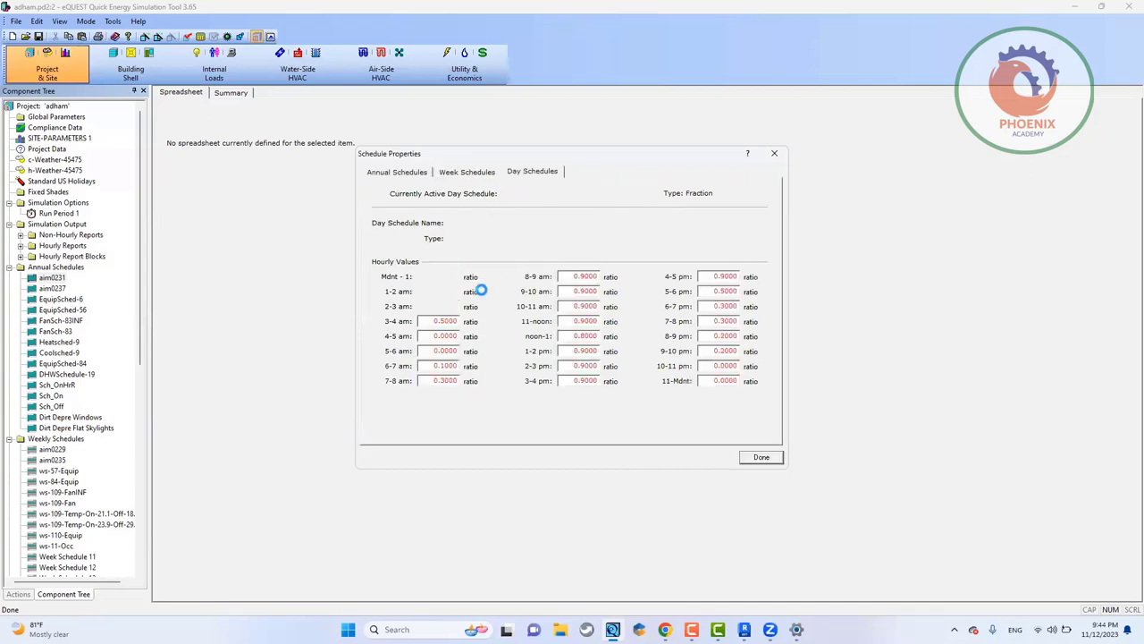
left_click(501, 238)
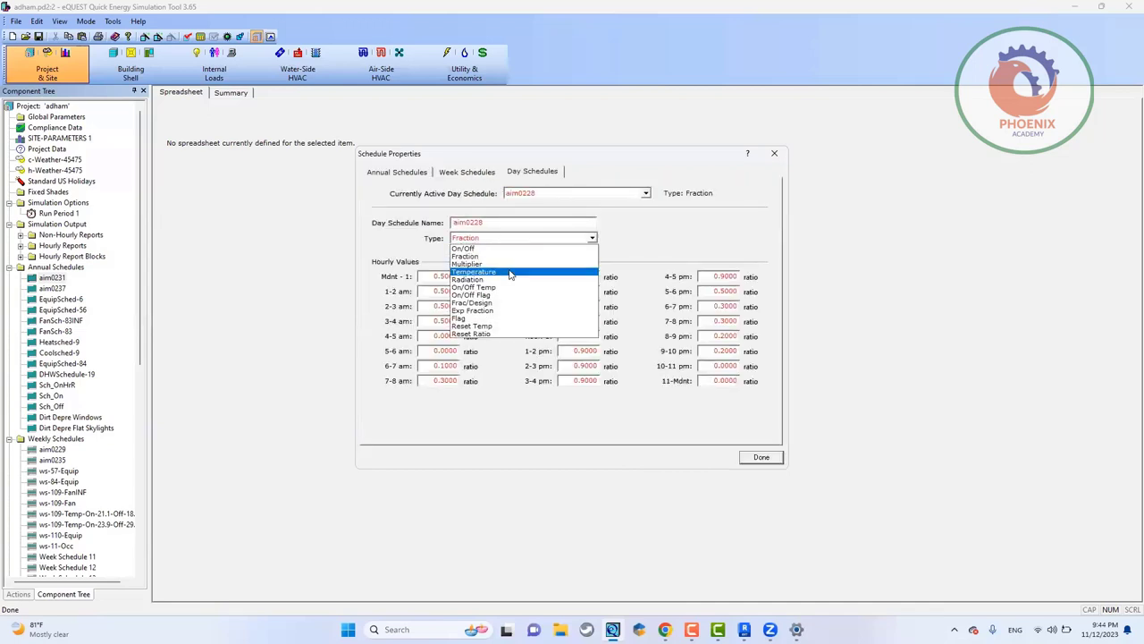
left_click(510, 267)
left_click(606, 465)
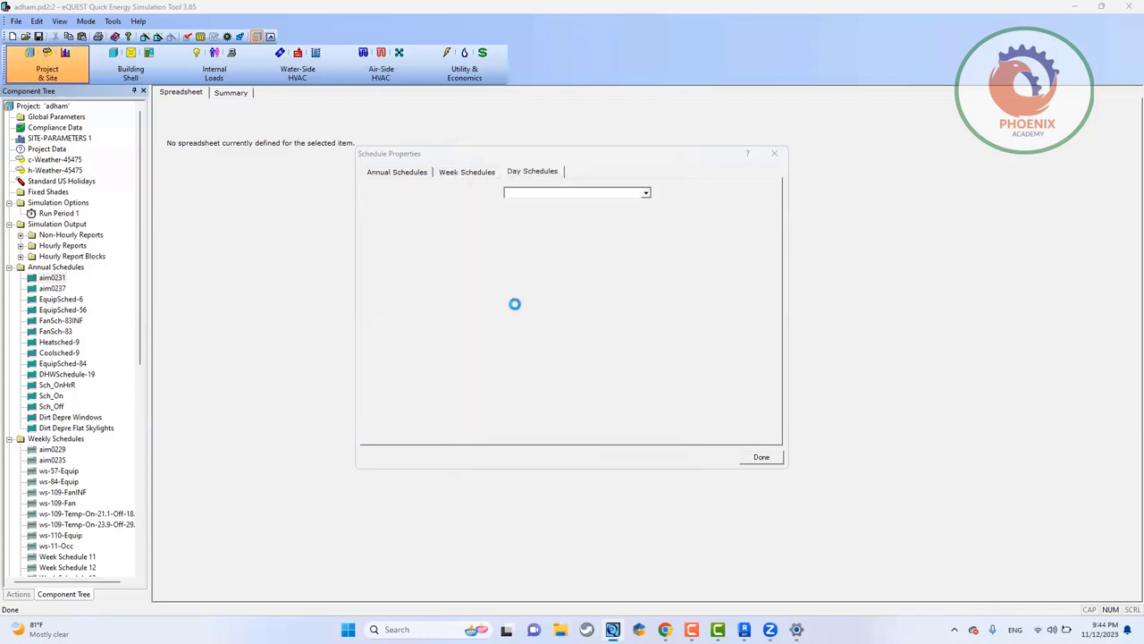
left_click(497, 238)
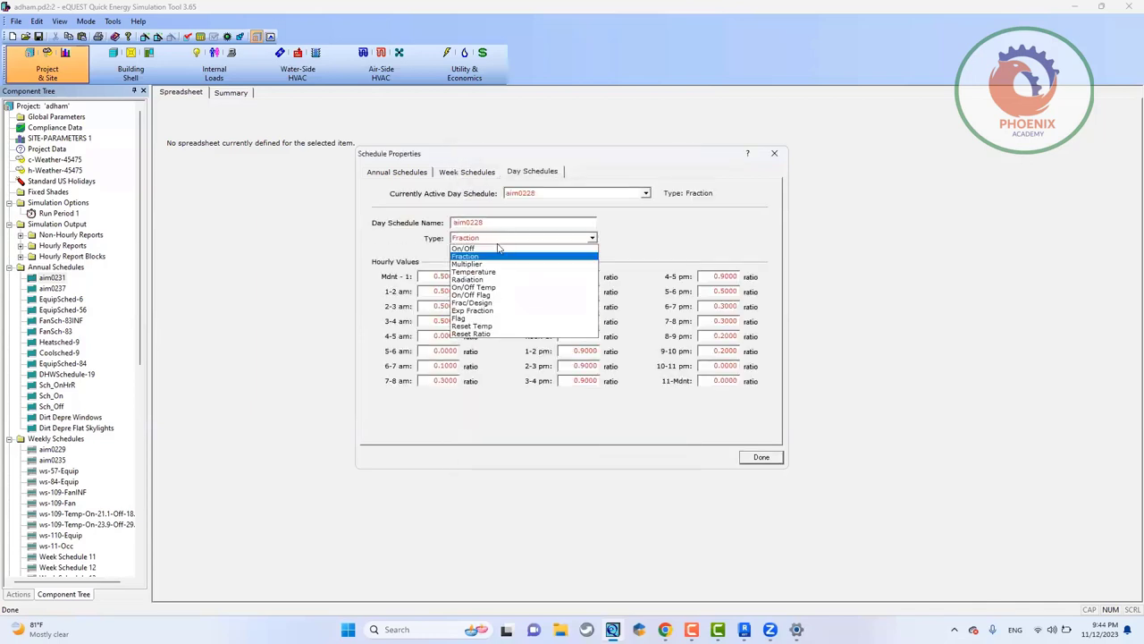
left_click(493, 319)
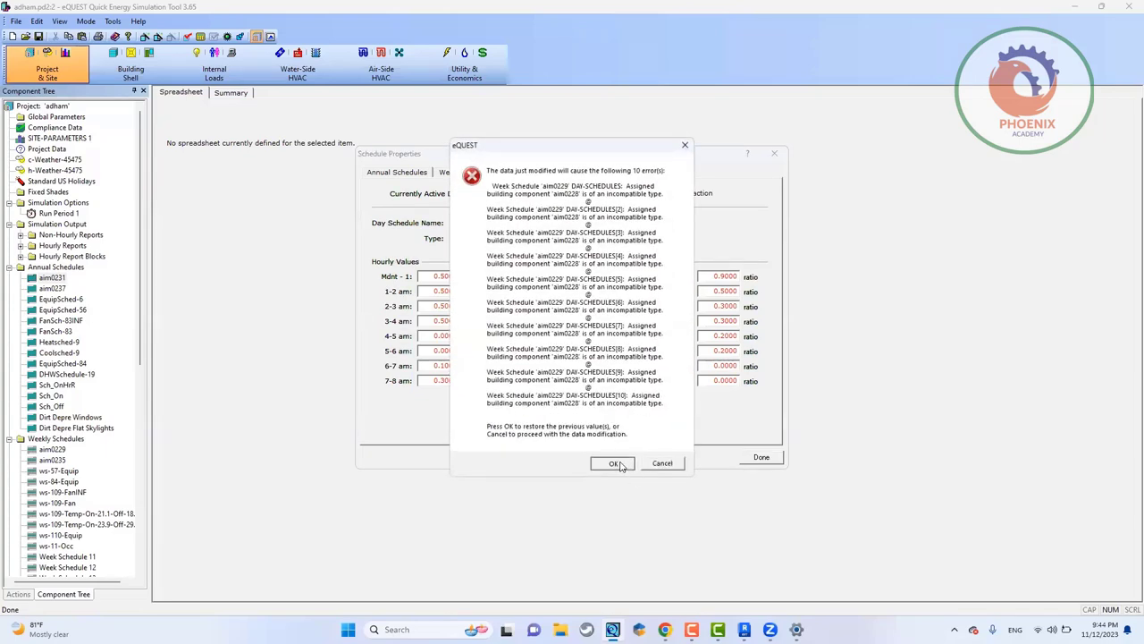
left_click(616, 464)
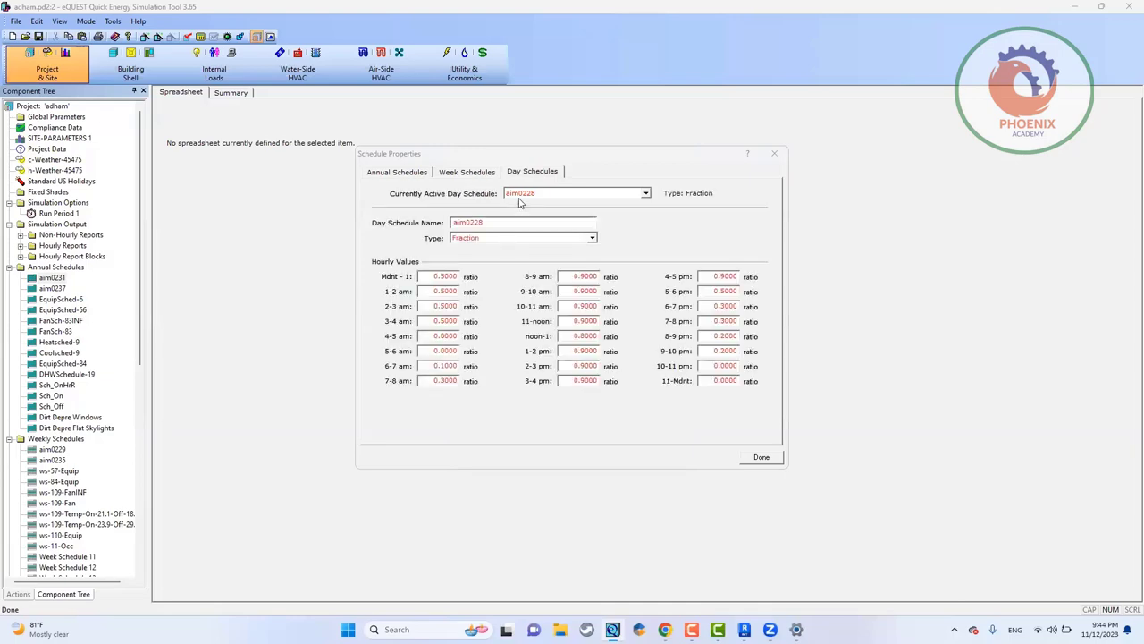
Step: Inspect day schedule aim0234, and compare week schedule aim0229's daily assignments and Monday options with day schedule aim0228's hourly values
left_click(519, 195)
left_click(514, 240)
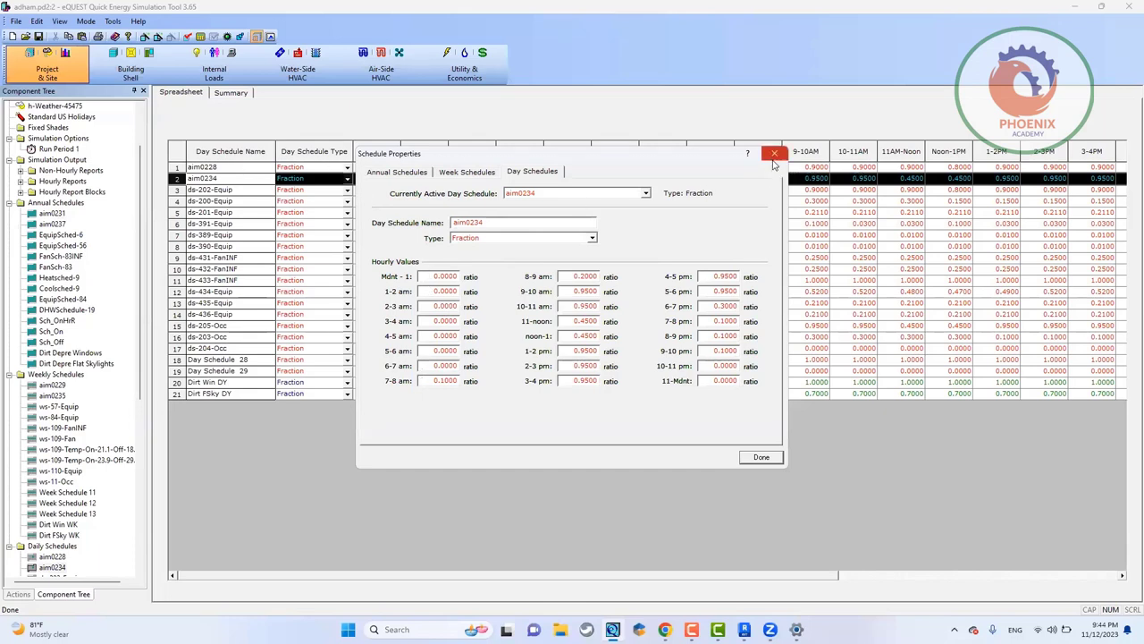
left_click(476, 170)
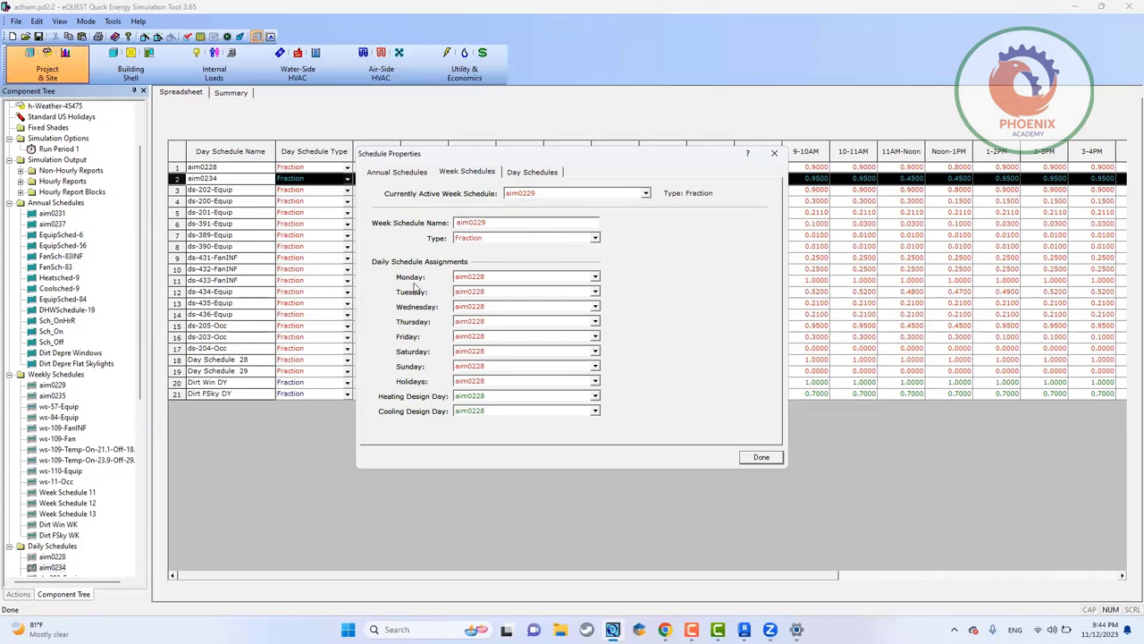
left_click(526, 278)
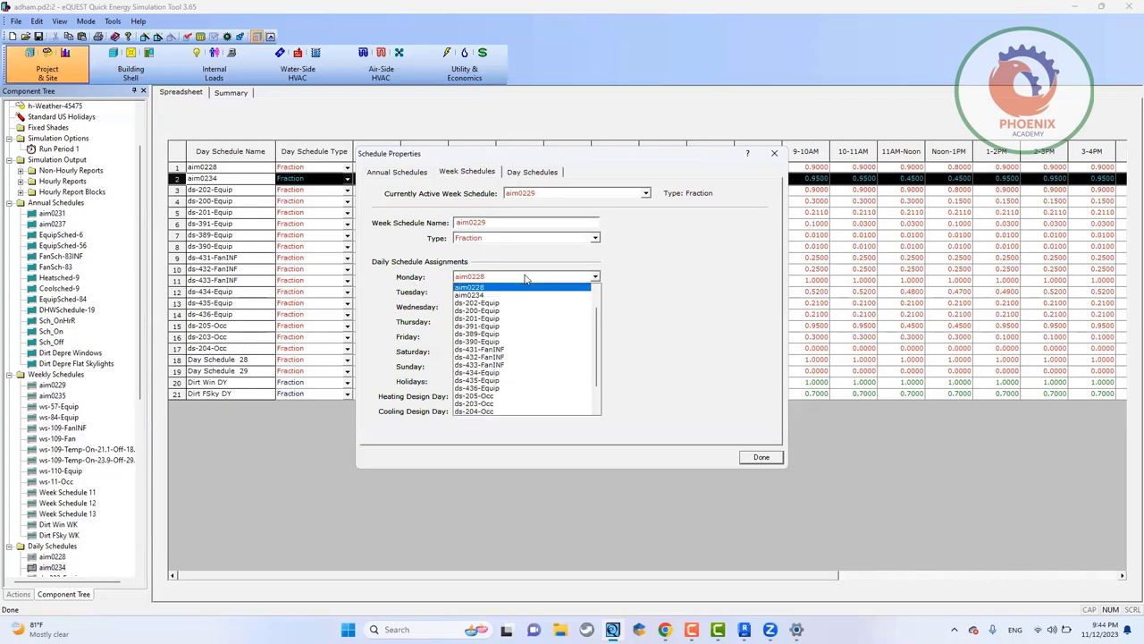
left_click(437, 284)
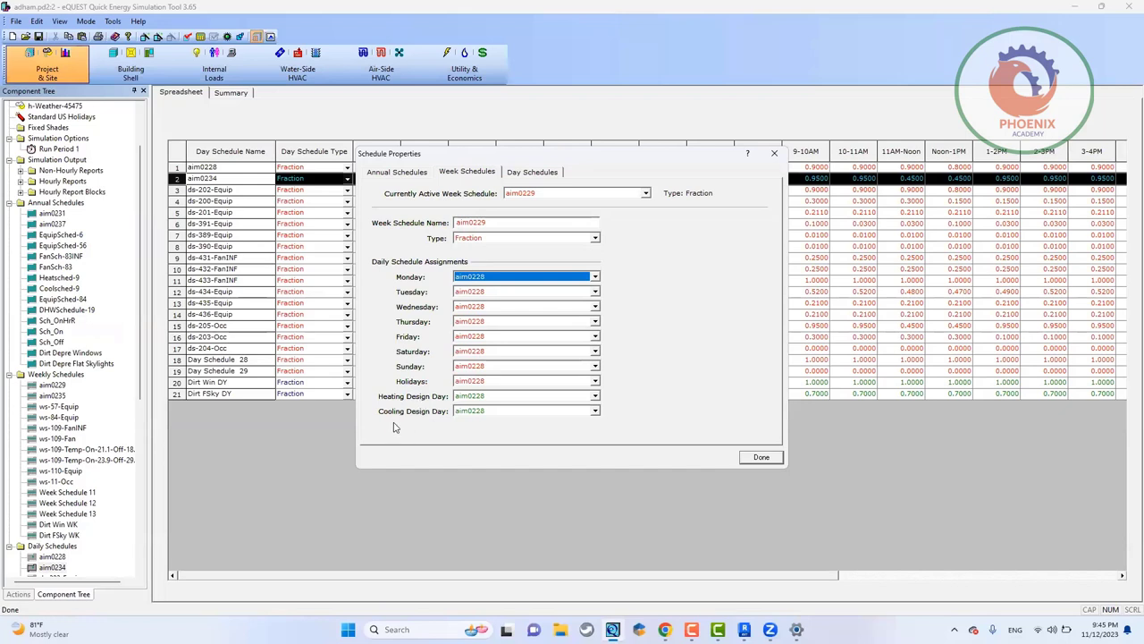
left_click(556, 172)
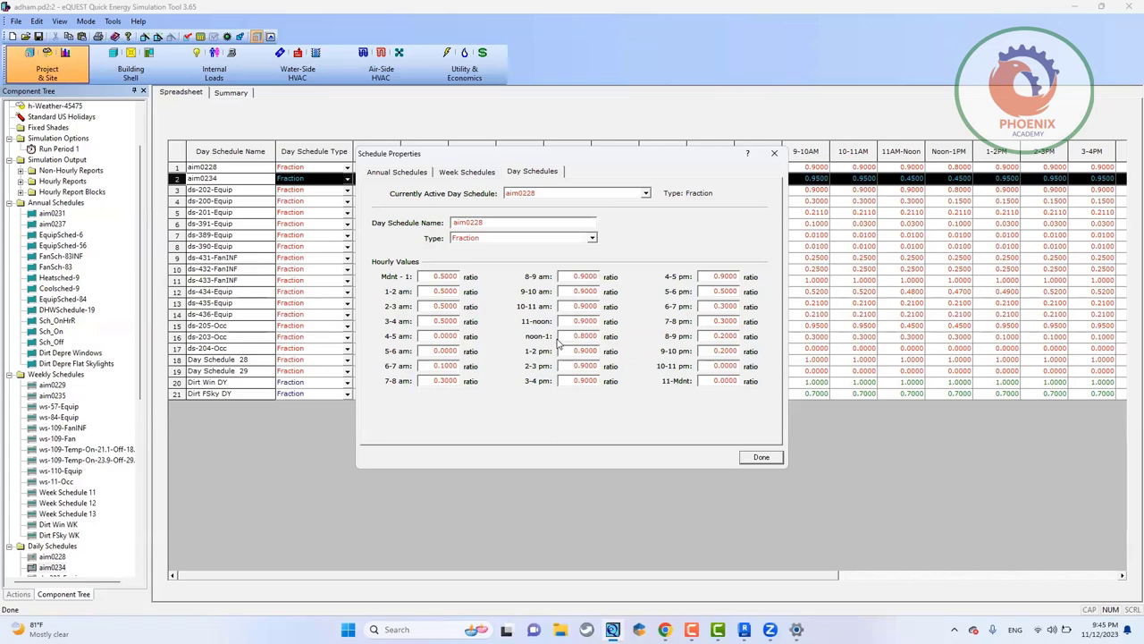
left_click(455, 170)
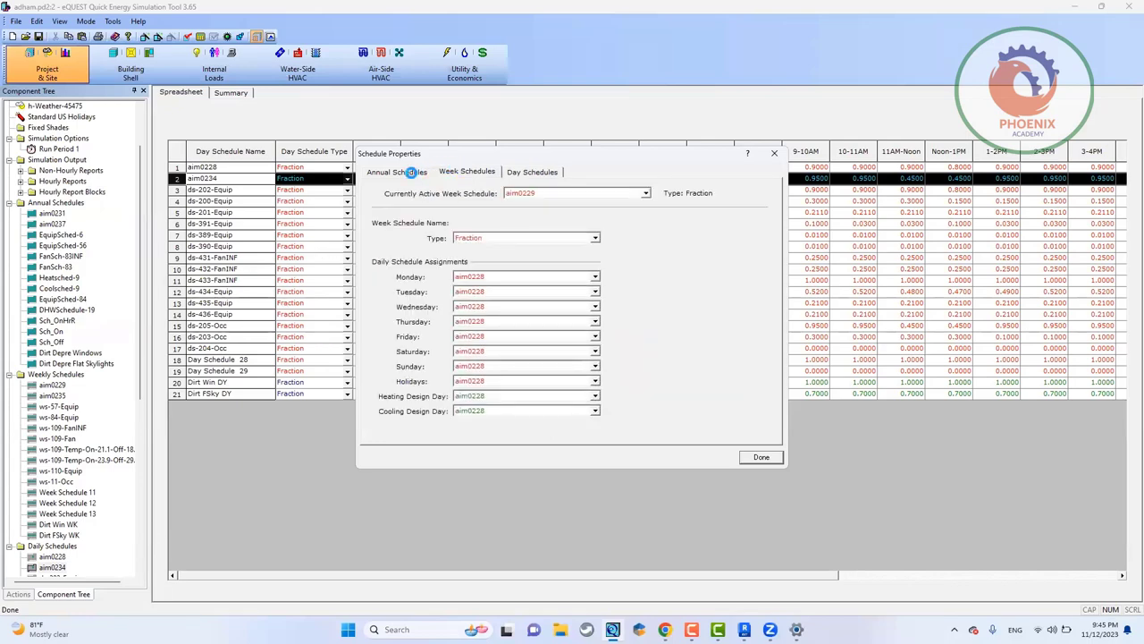
Step: Add two more week rows to the weekly schedule assignments of annual schedule aim0231
left_click(413, 175)
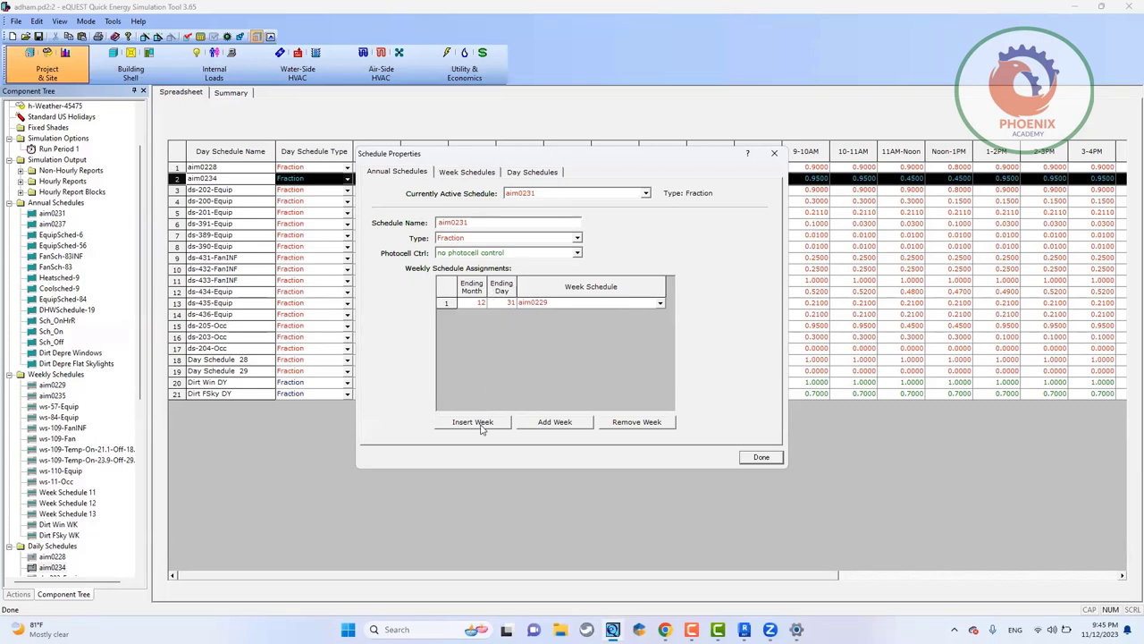
left_click(531, 427)
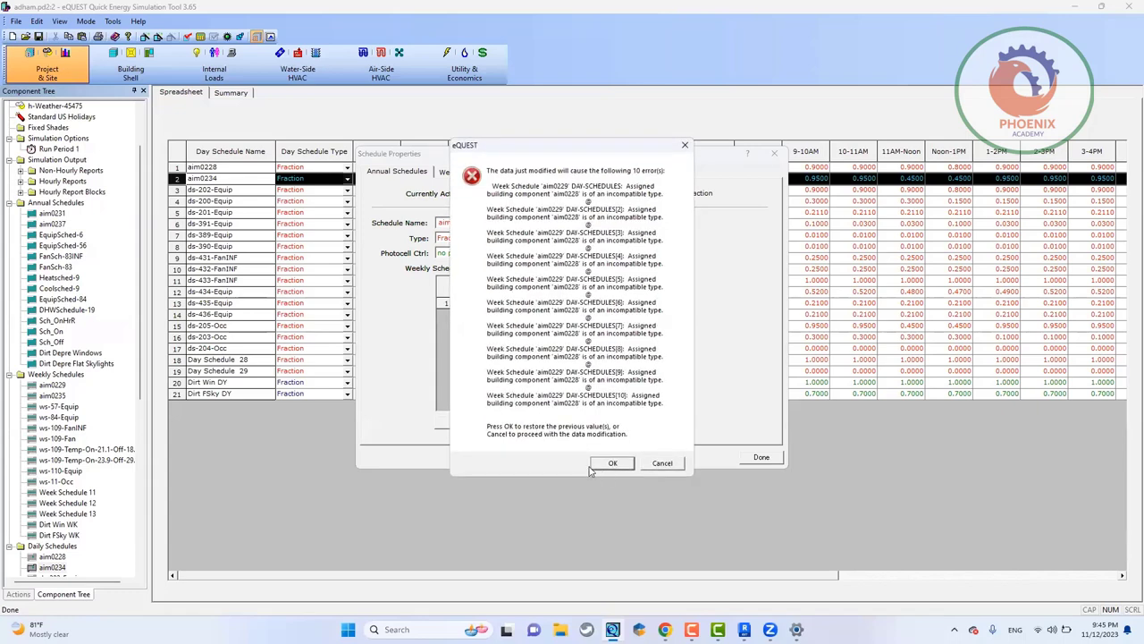
left_click(612, 464)
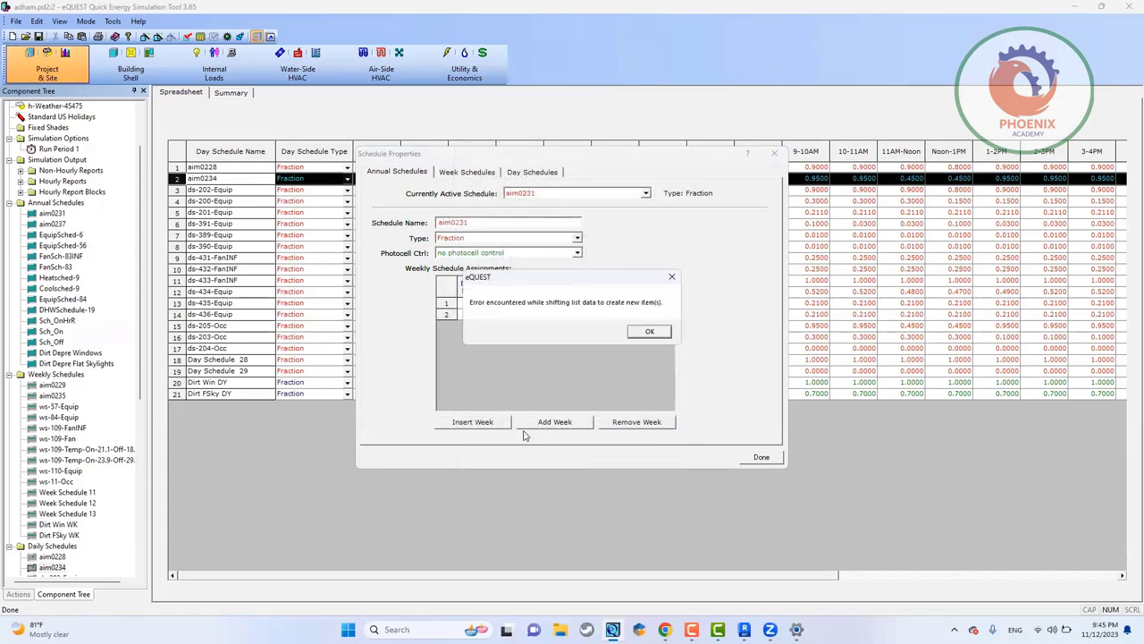
left_click(649, 331)
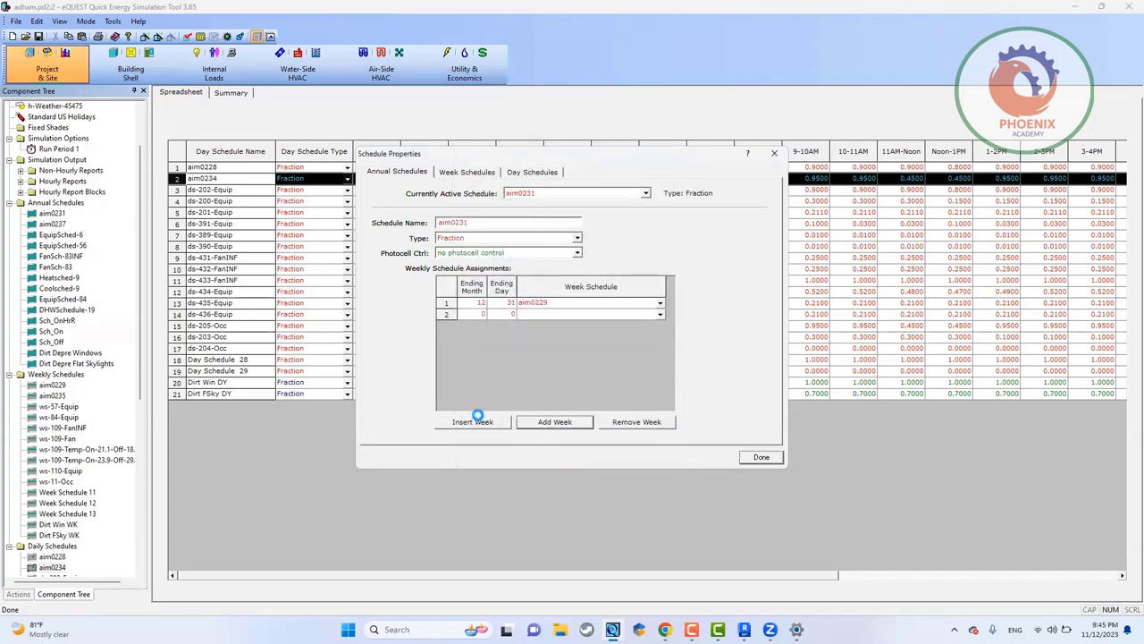
left_click(474, 420)
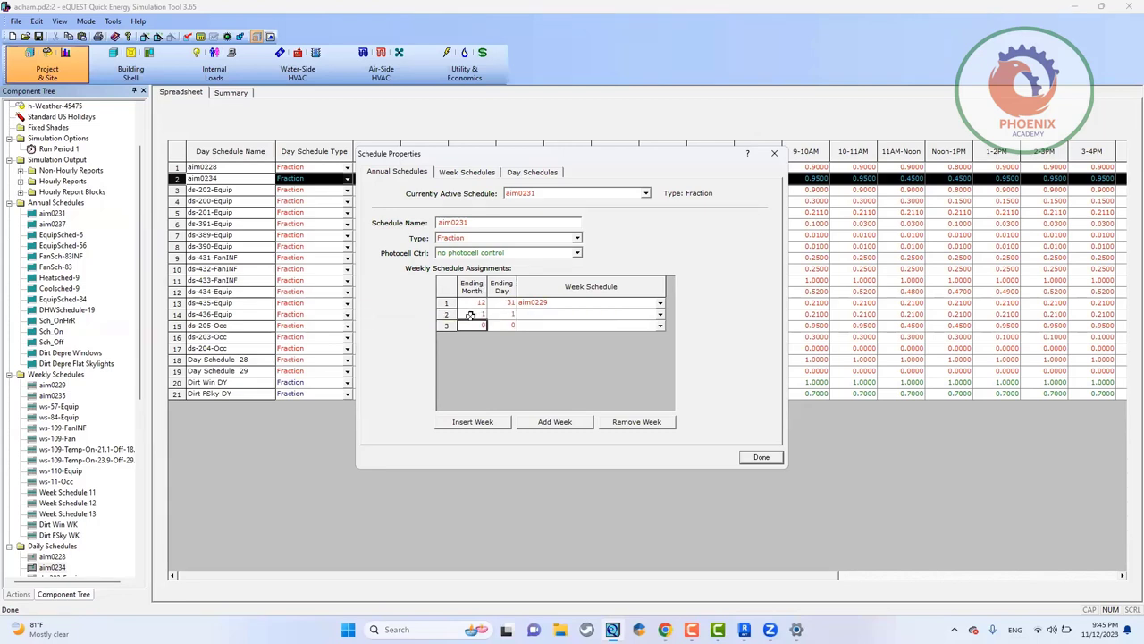
Step: In aim0231, set the first row's ending month to 12 and the second row's ending day to 11 with week schedule ws-57-Equip
left_click(481, 315)
left_click(483, 302)
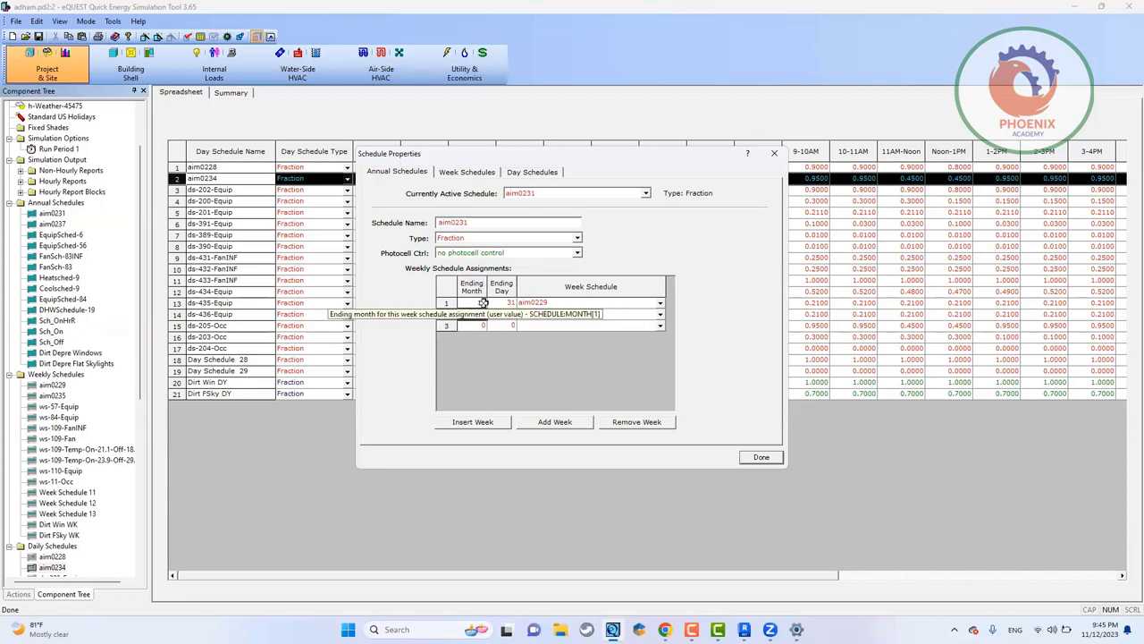
type("12")
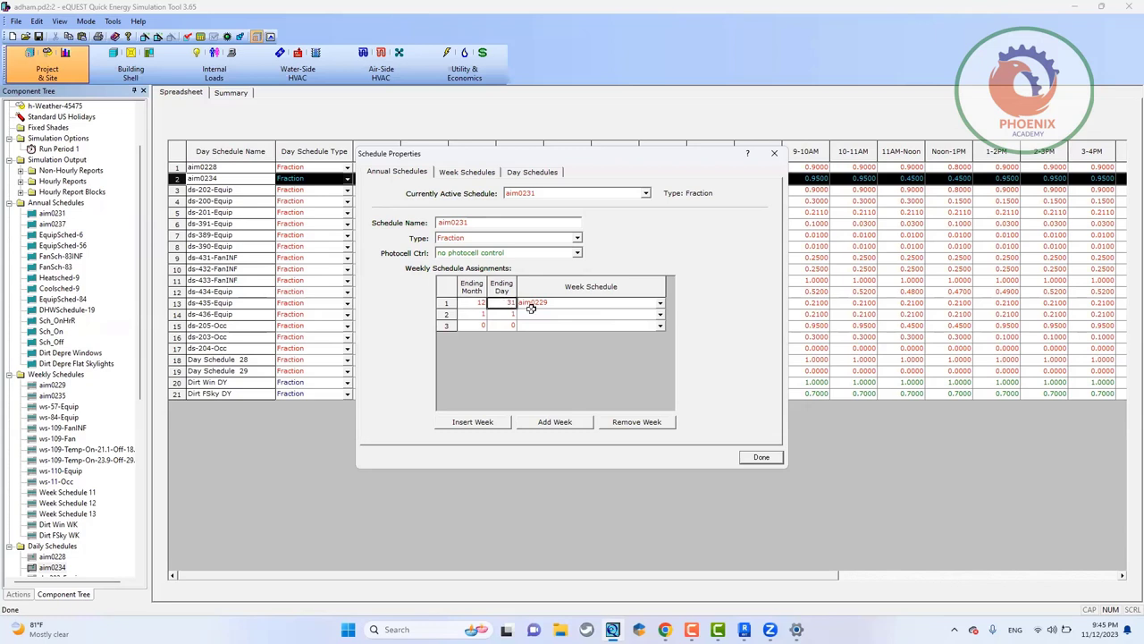
left_click(479, 310)
left_click(500, 314)
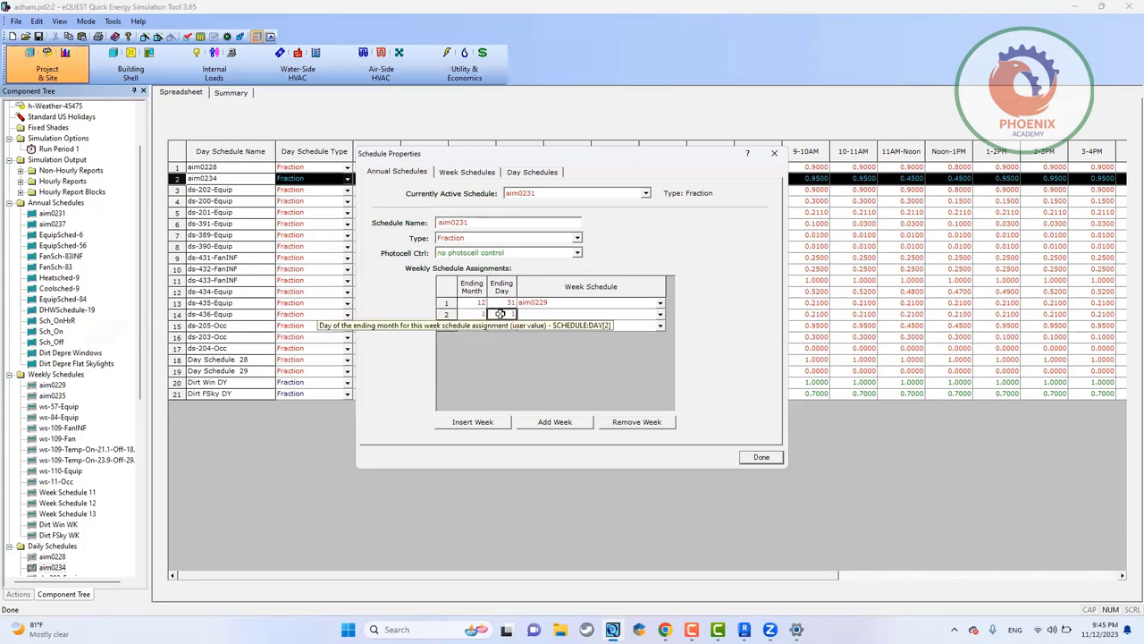
type("31")
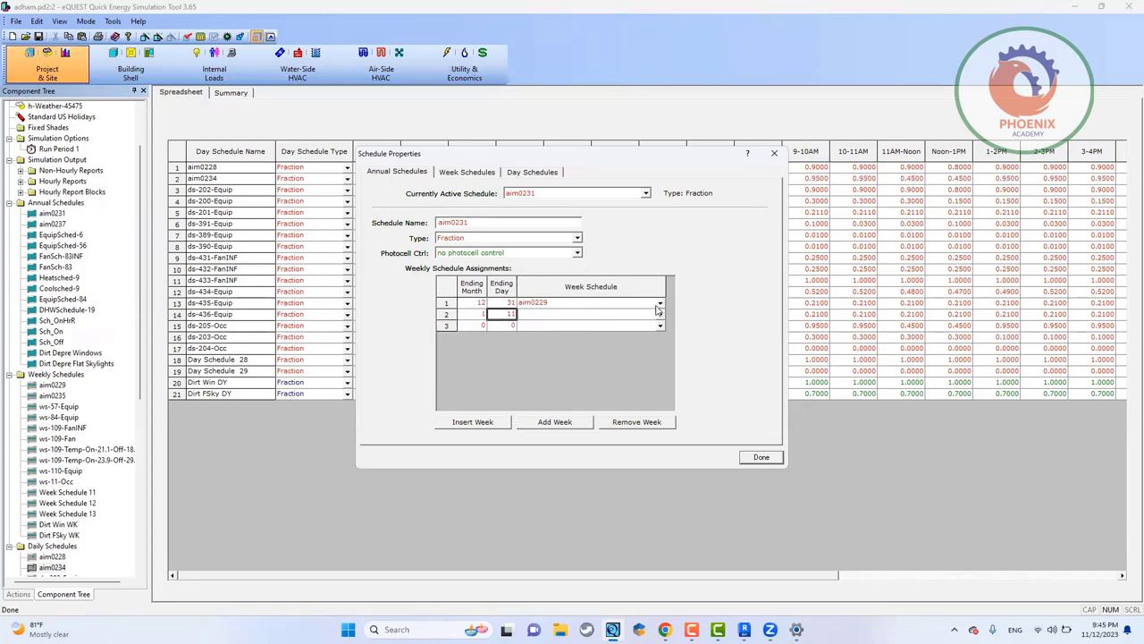
left_click(658, 313)
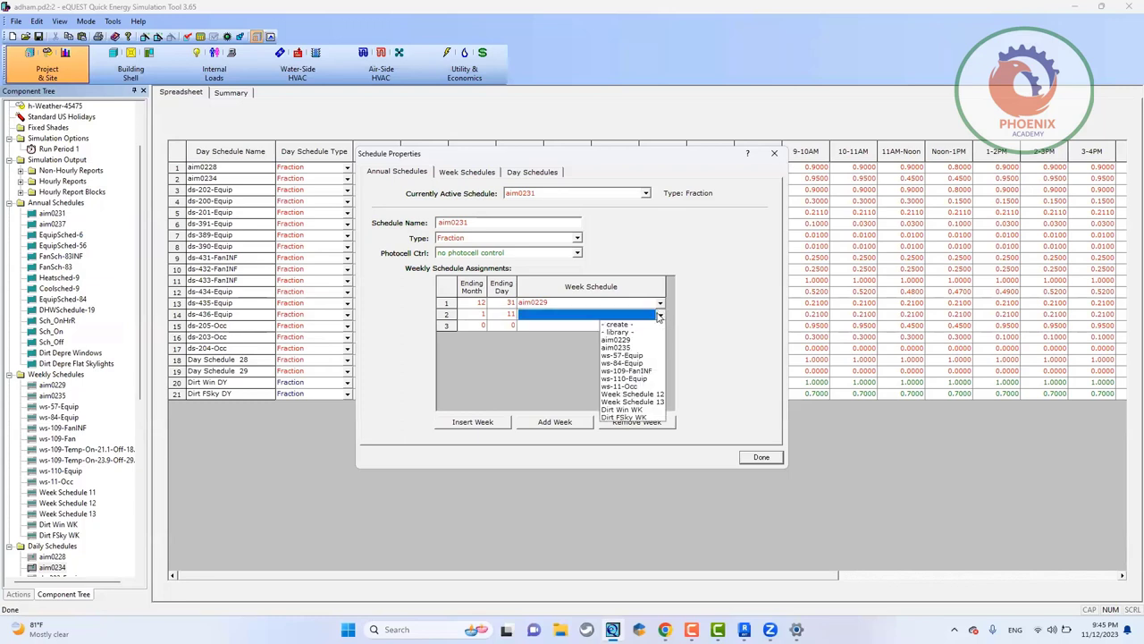
left_click(626, 356)
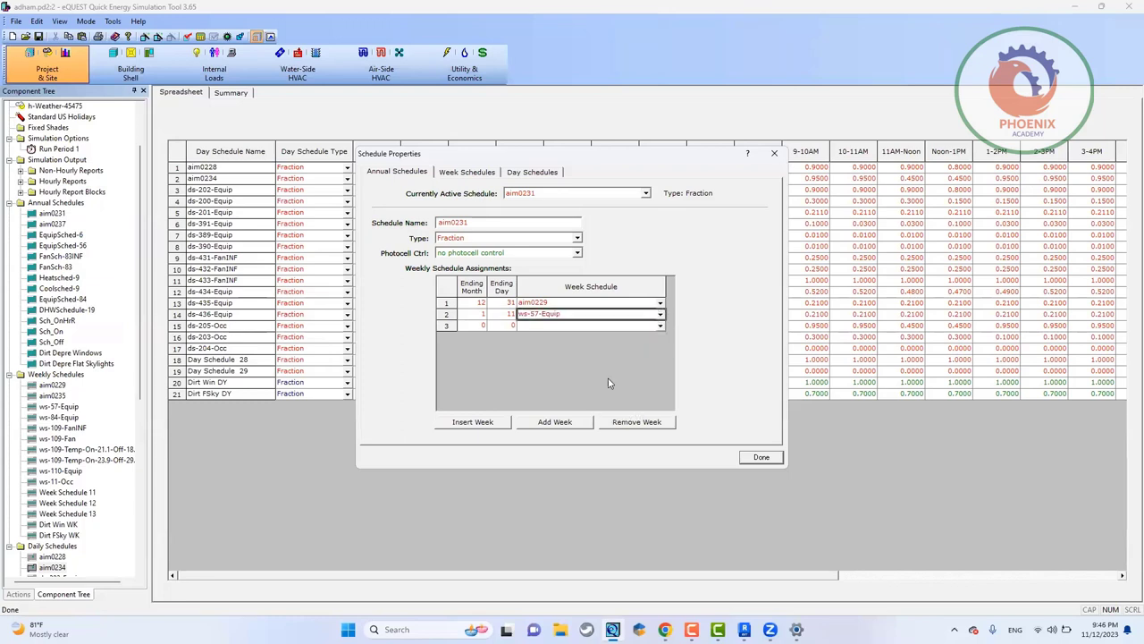
Step: Remove the third week row from annual schedule aim0231 and finish editing the schedule properties
left_click(451, 327)
left_click(626, 422)
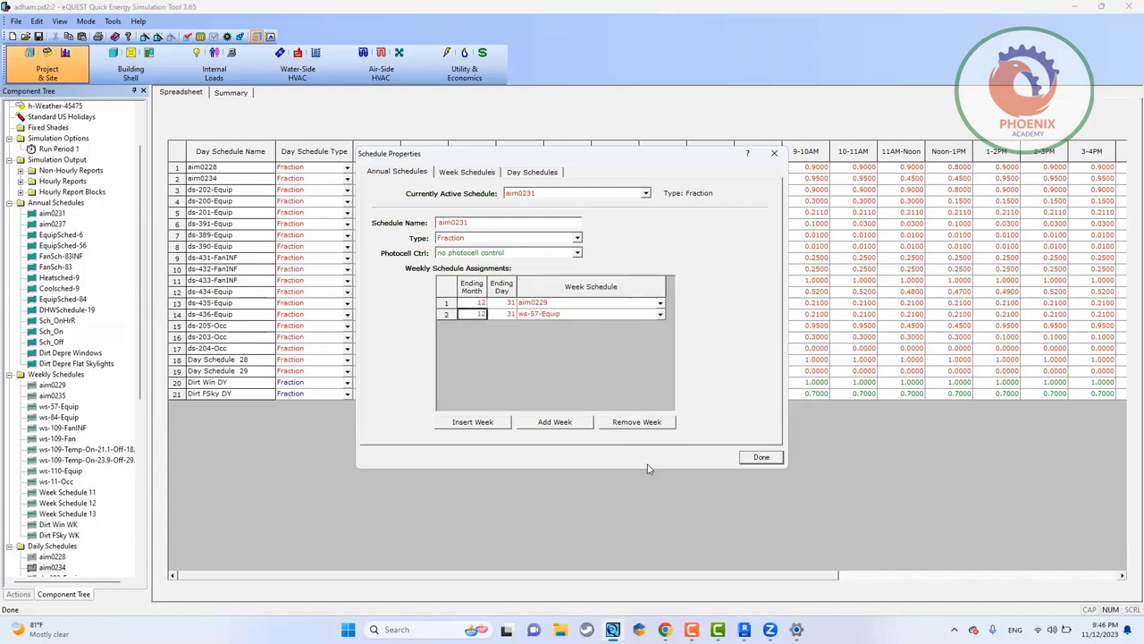
left_click(744, 458)
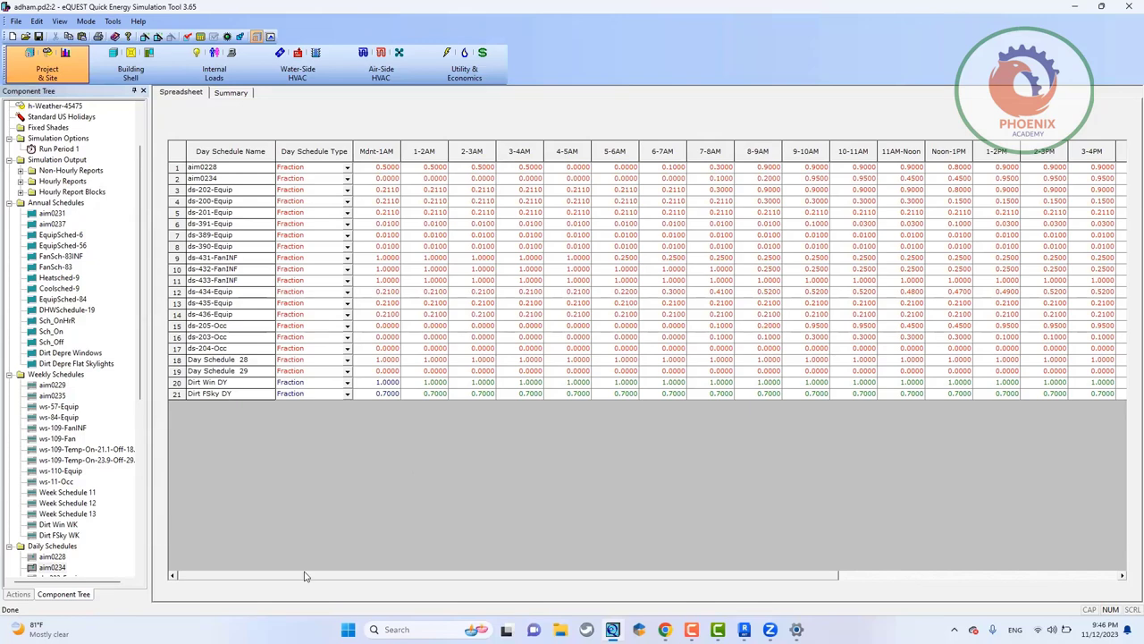
Step: Go to the Building Shell components and inspect the properties of space aim57492 on floor aim0189
left_click(131, 68)
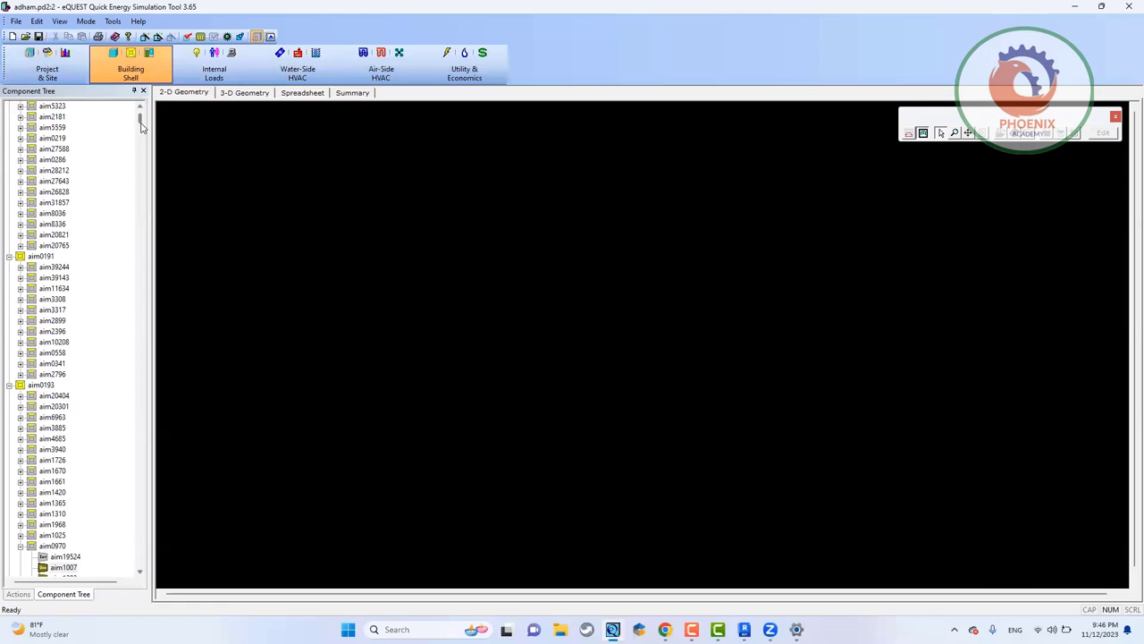
left_click(140, 127)
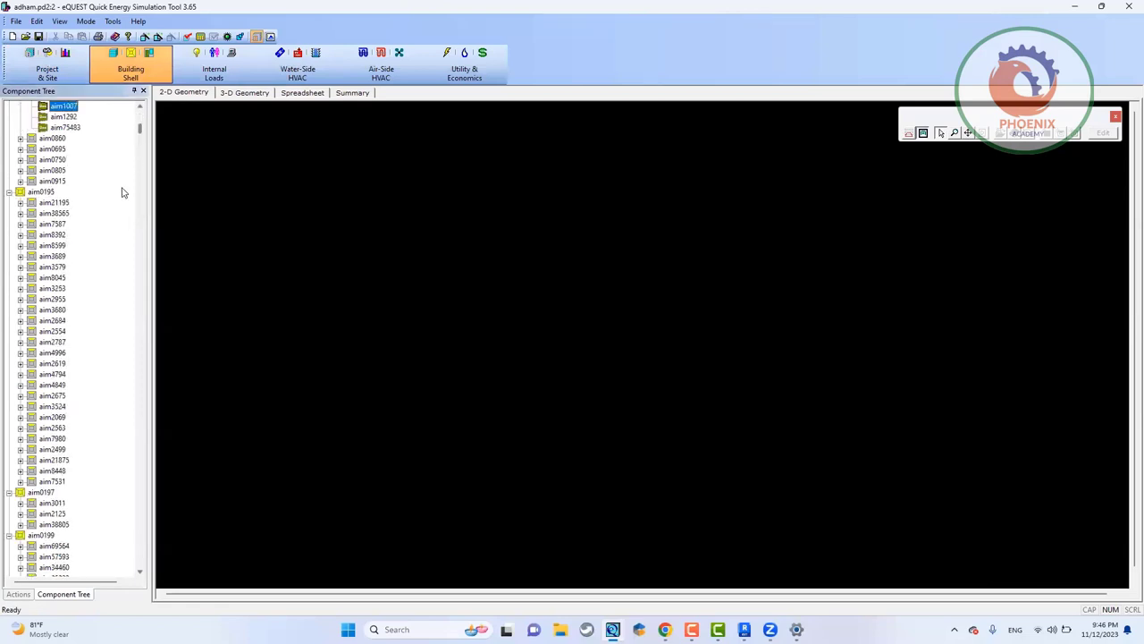
scroll(132, 172, "up", 15)
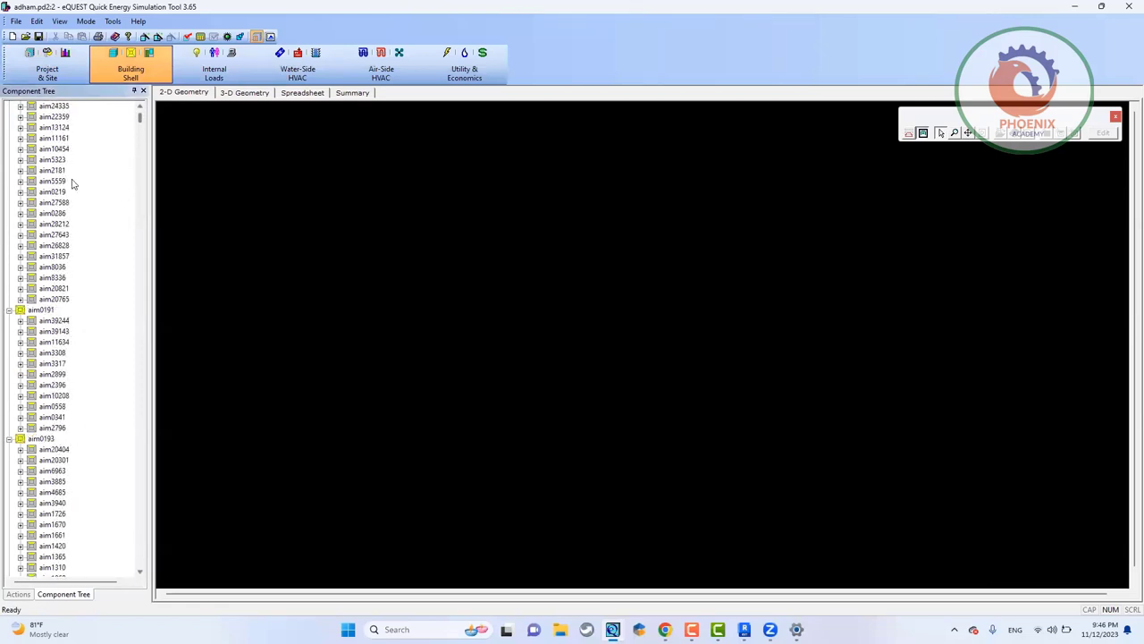
left_click(60, 150)
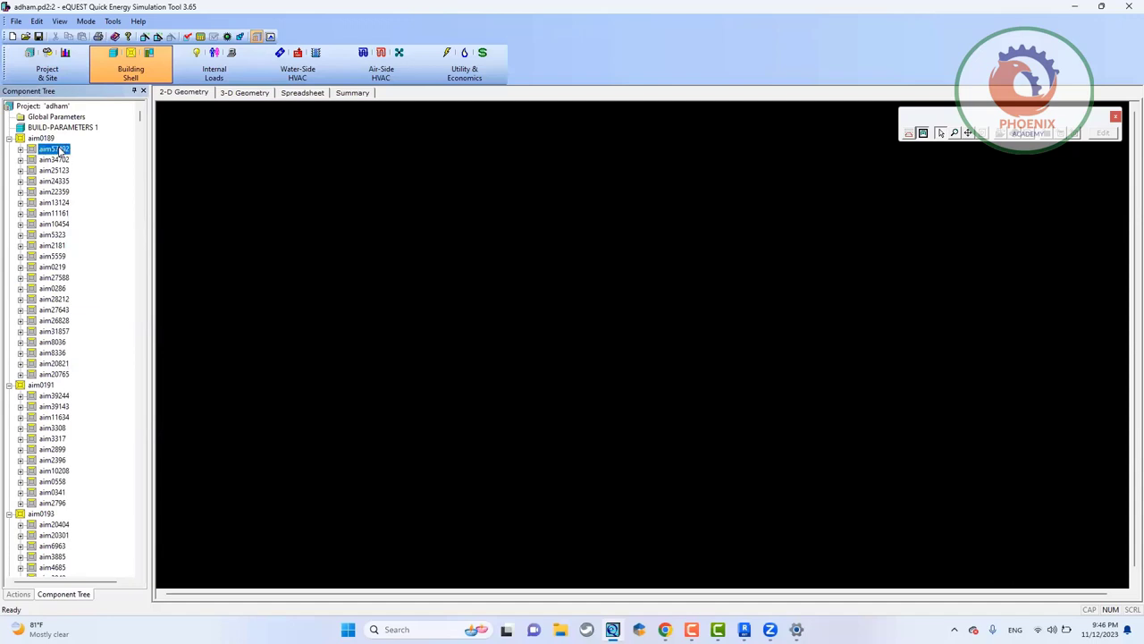
right_click(60, 150)
left_click(134, 151)
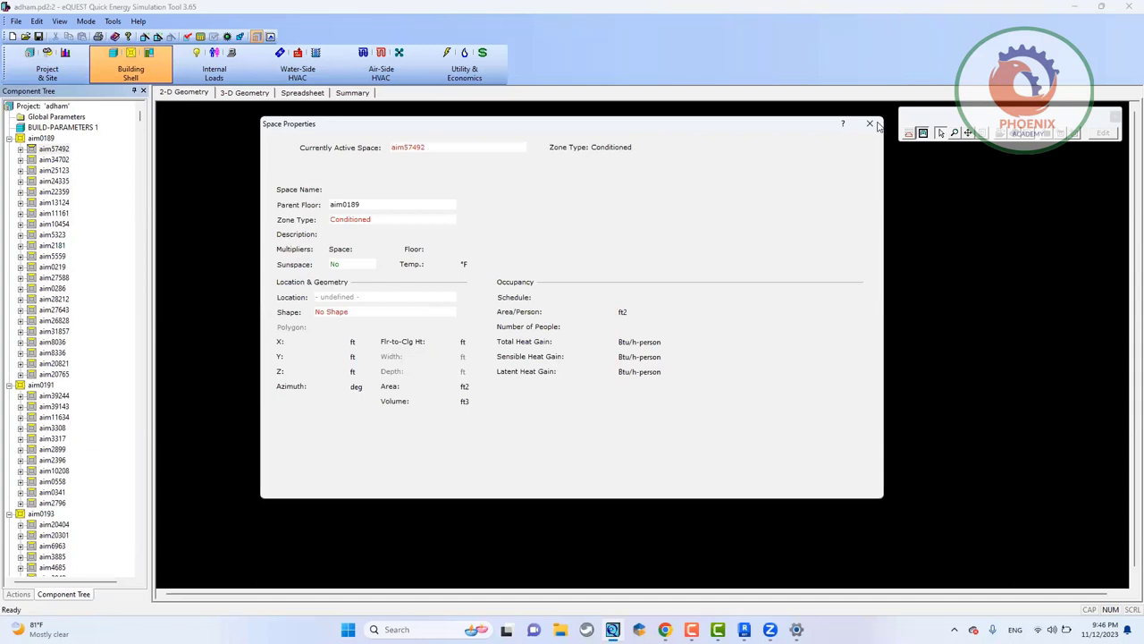
left_click(870, 125)
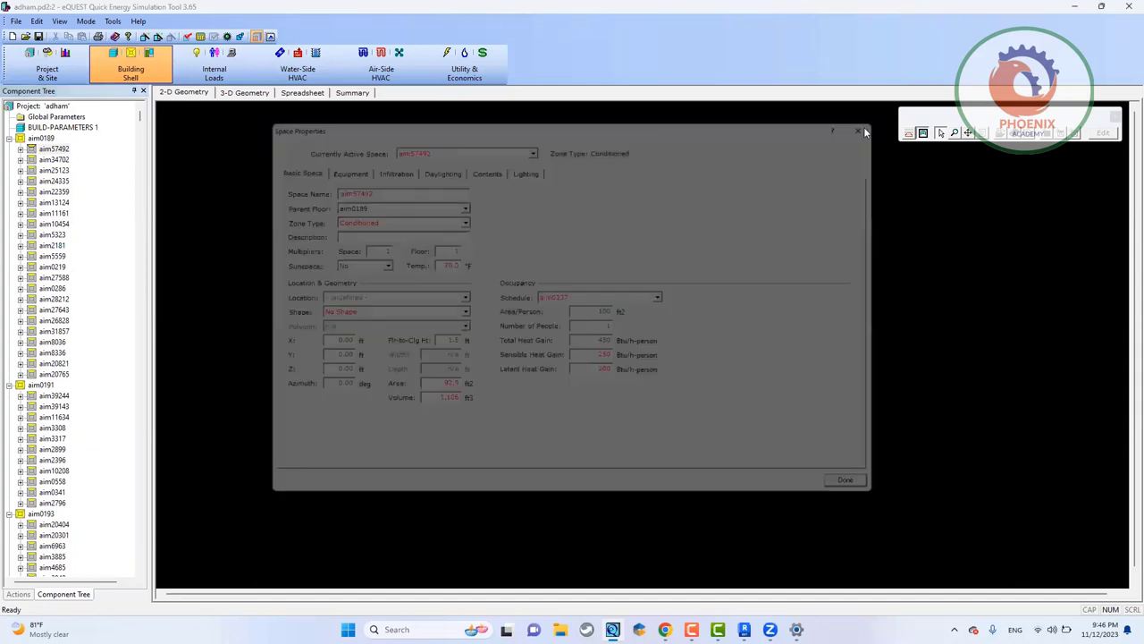
Step: Collapse floors aim0189 and aim0191 and look through the annual, weekly and daily schedules among the Building Shell components
left_click(9, 138)
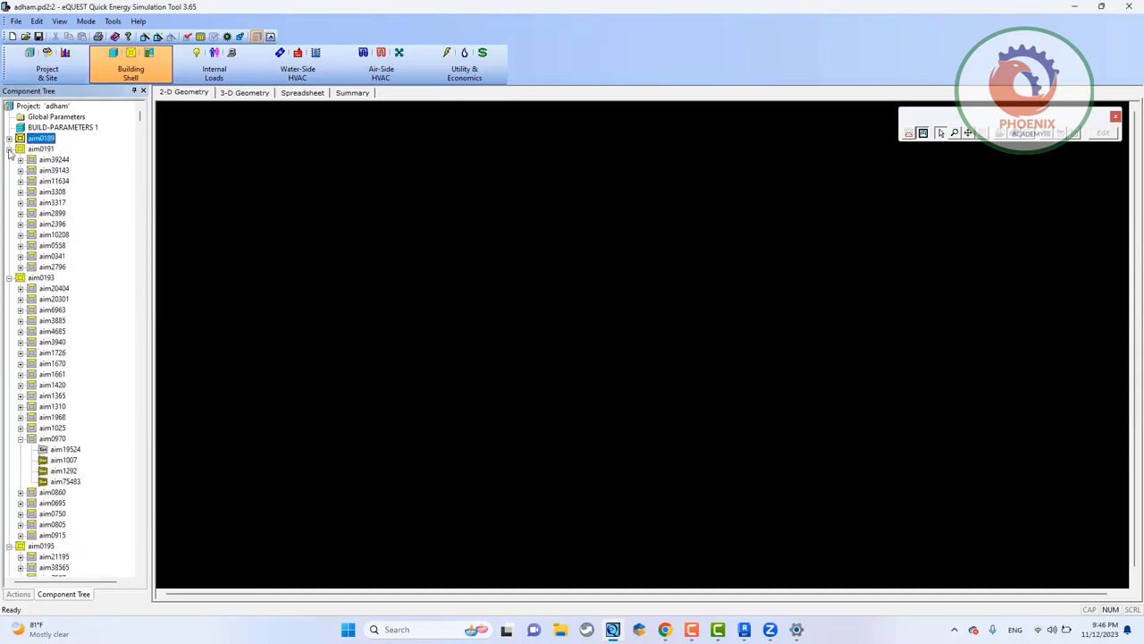
left_click(9, 149)
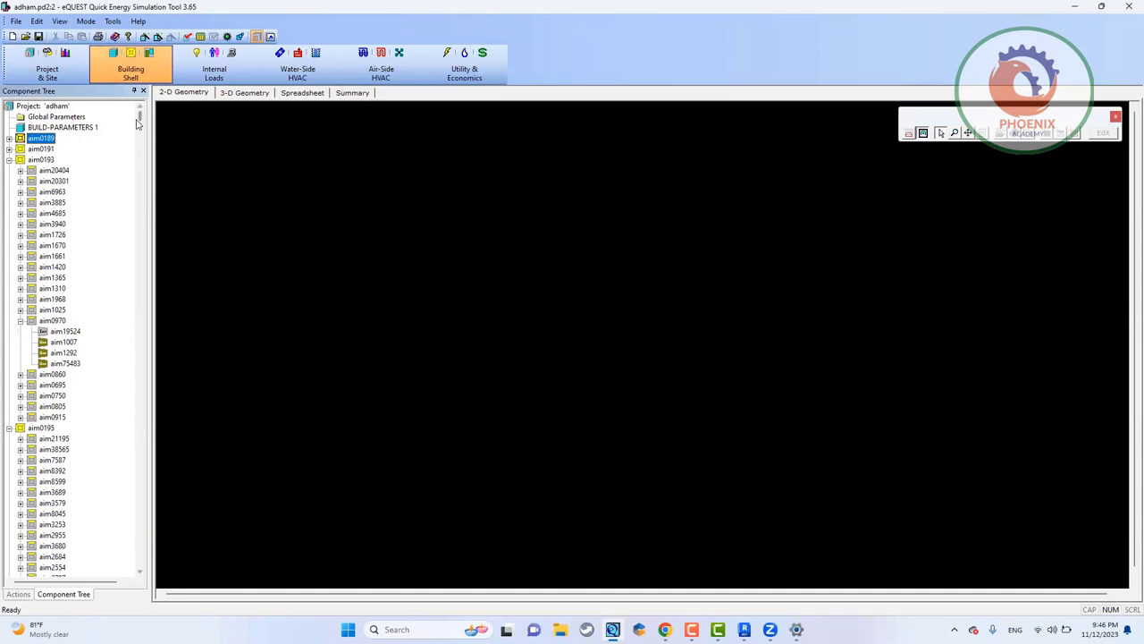
scroll(120, 295, "down", 20)
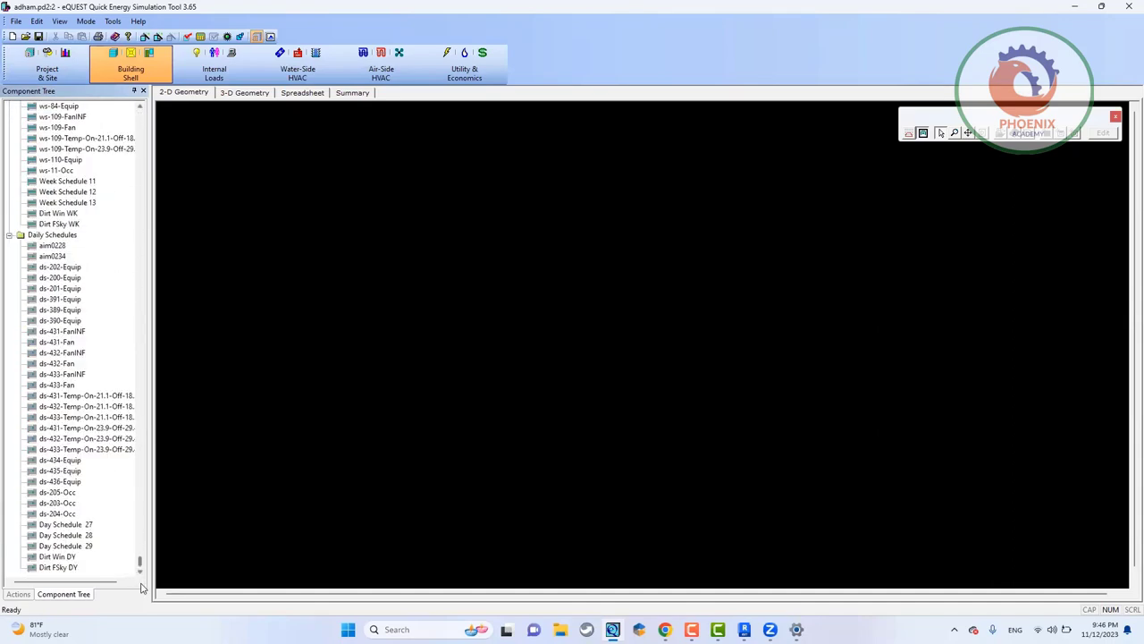
scroll(150, 554, "up", 13)
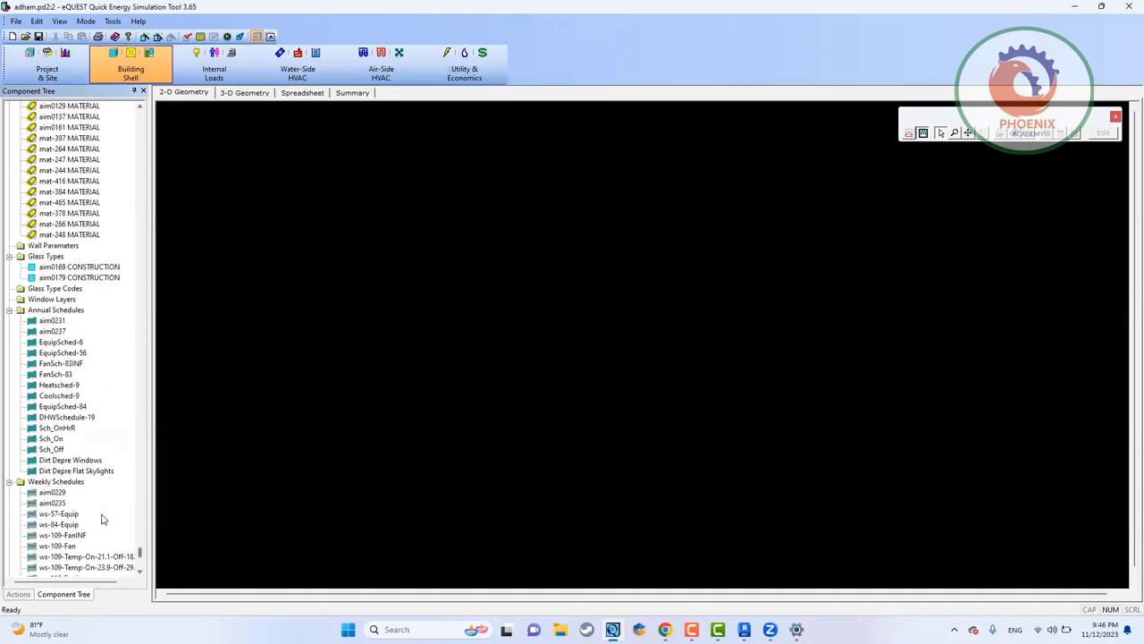
left_click(72, 484)
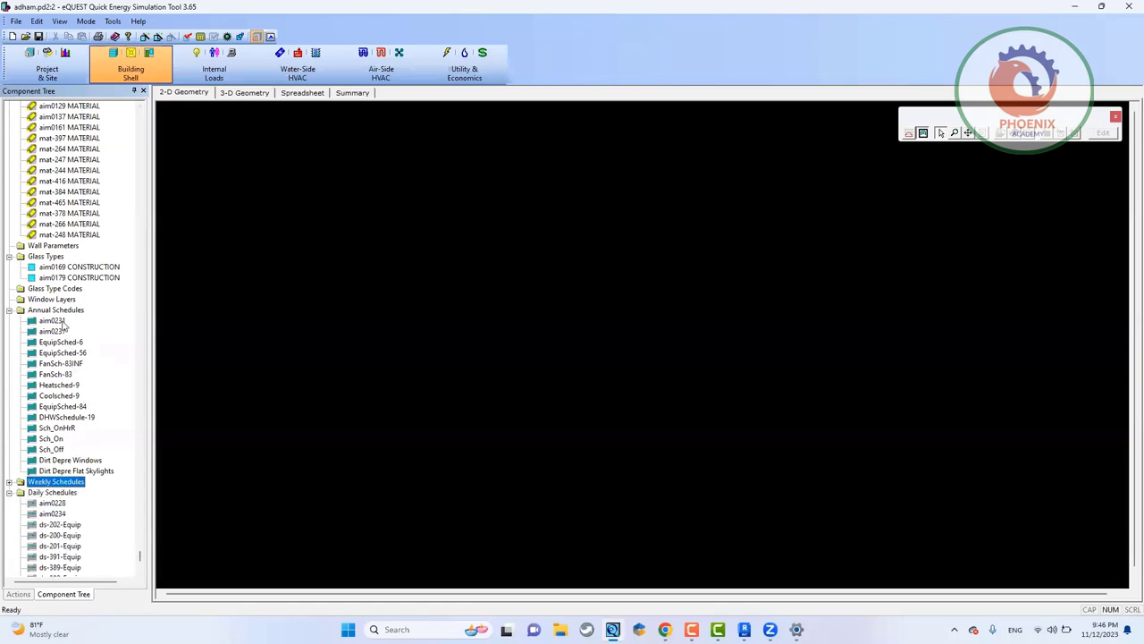
key("Home")
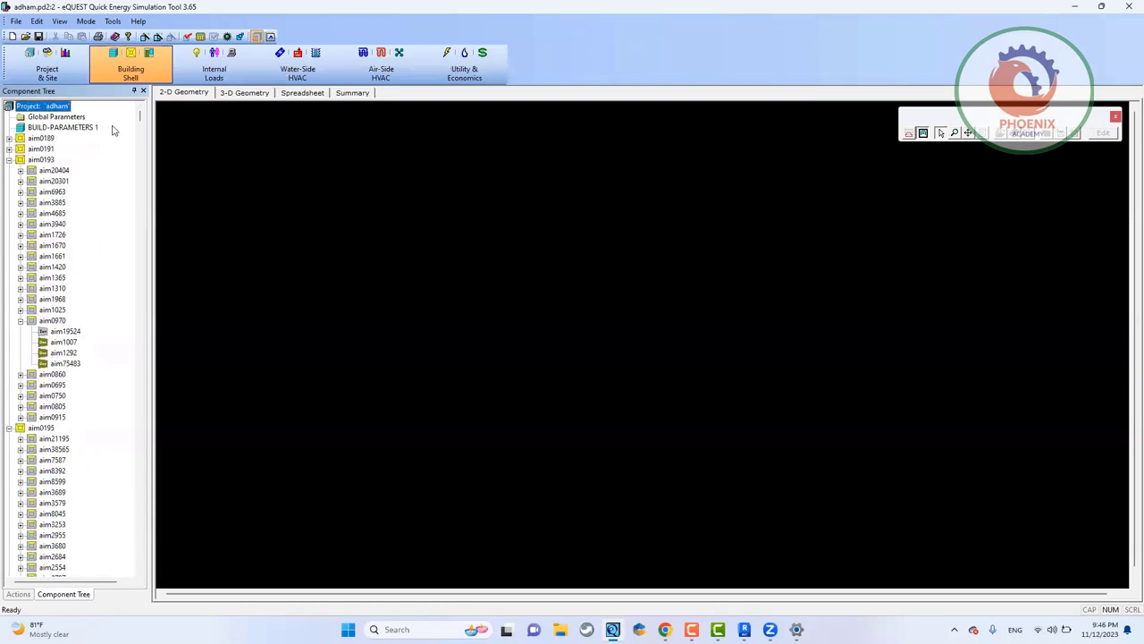
left_click_drag(140, 116, 102, 565)
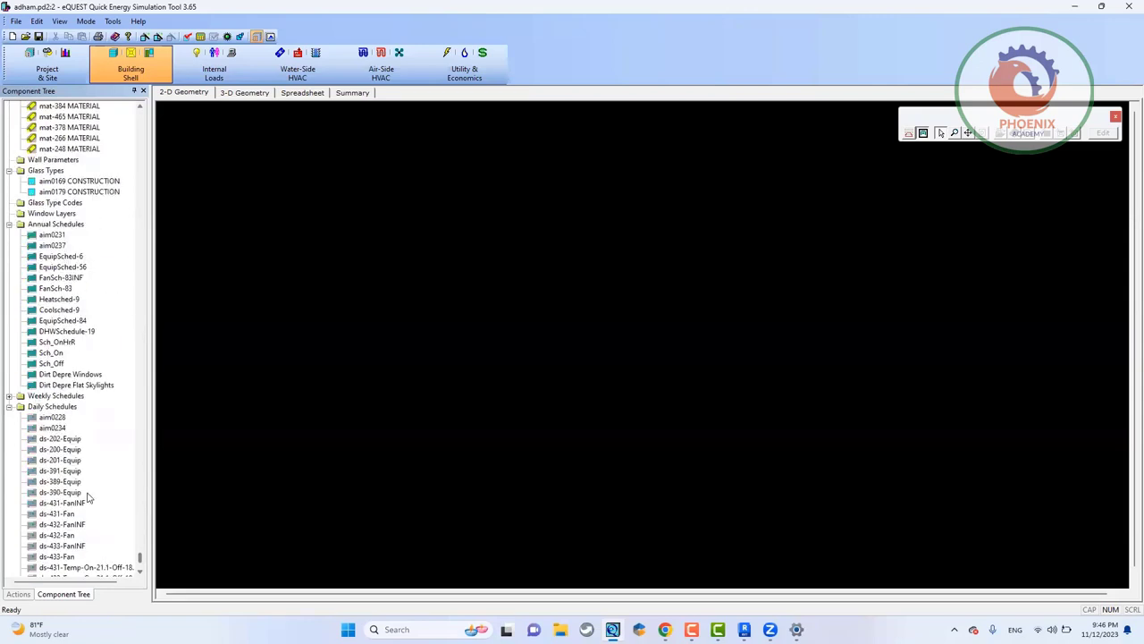
left_click(49, 396)
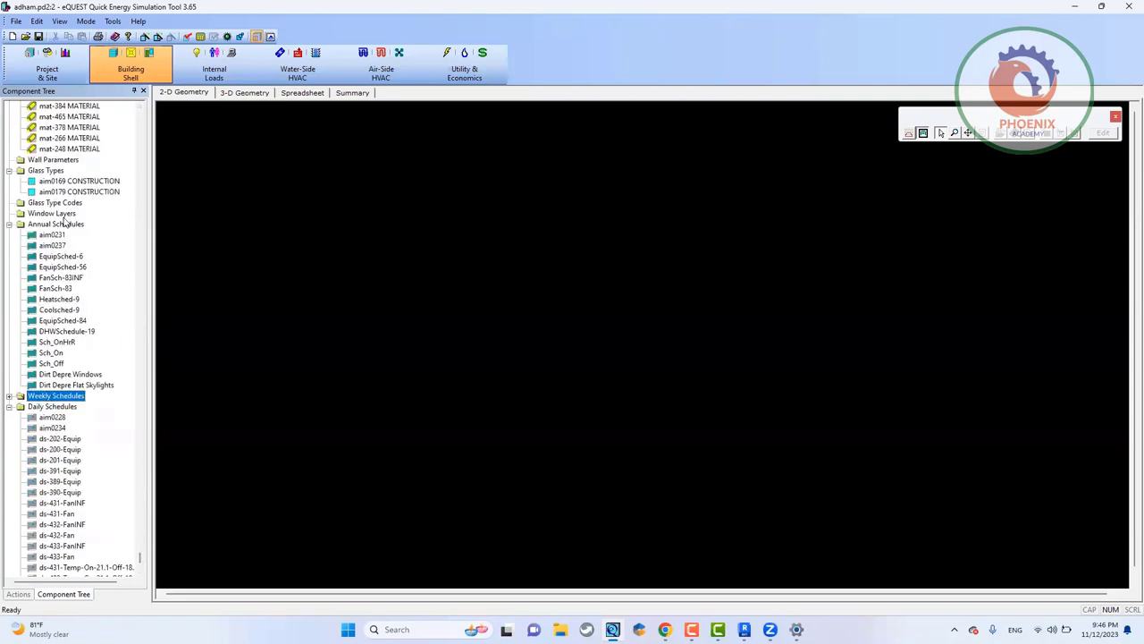
Step: Create a window layer of type Glass named Window Layer 1
left_click(63, 217)
scroll(87, 340, "up", 3)
scroll(86, 341, "up", 3)
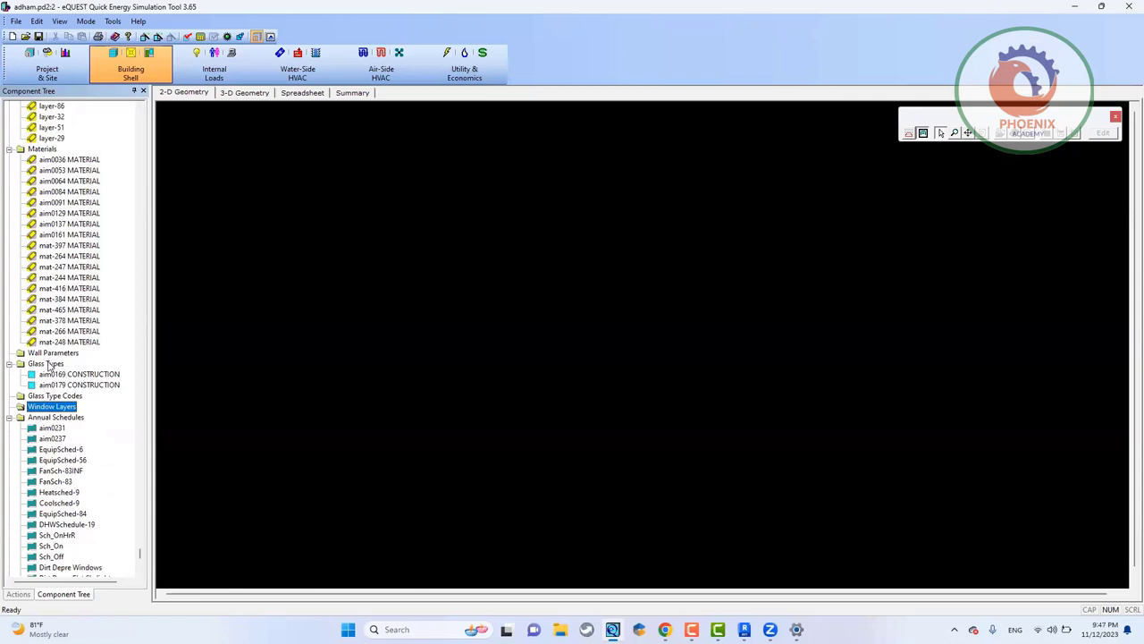
right_click(58, 407)
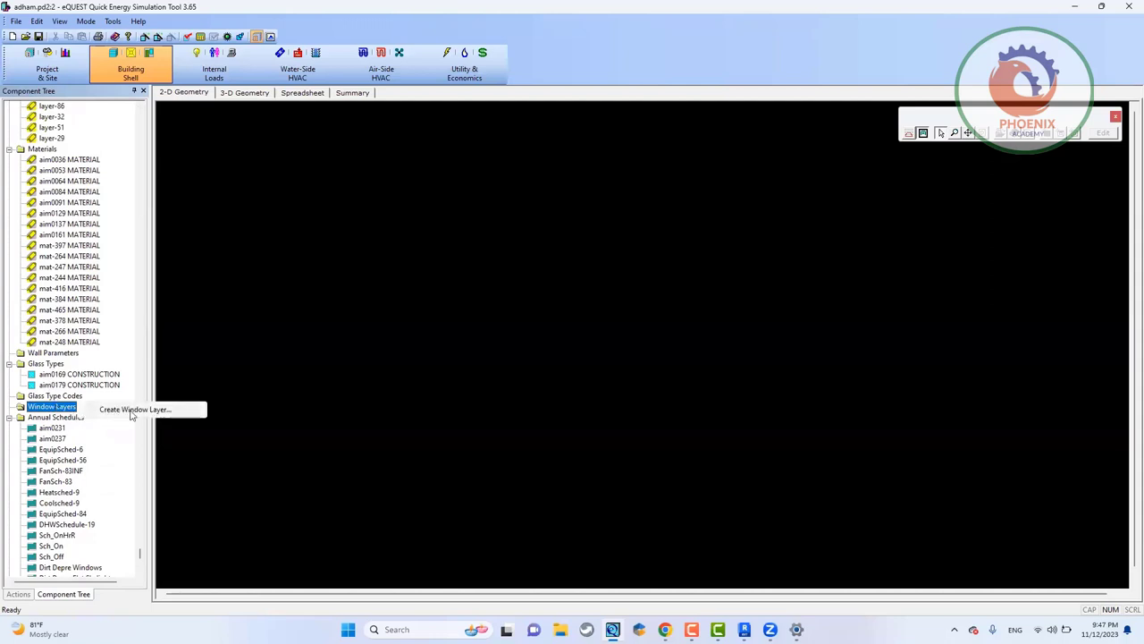
left_click(189, 412)
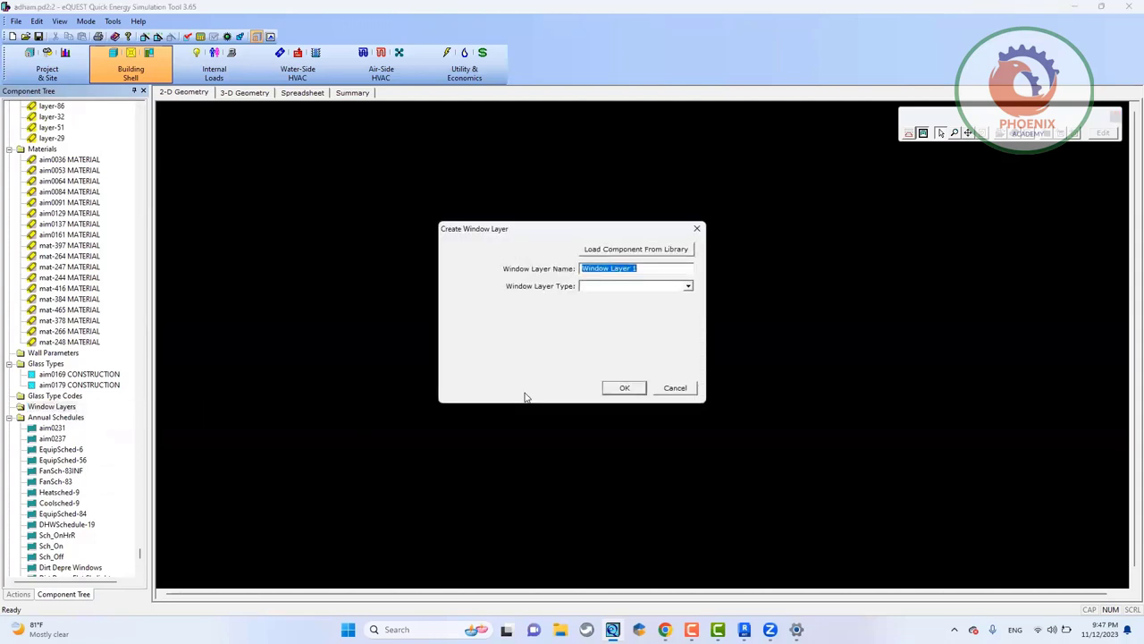
left_click(688, 286)
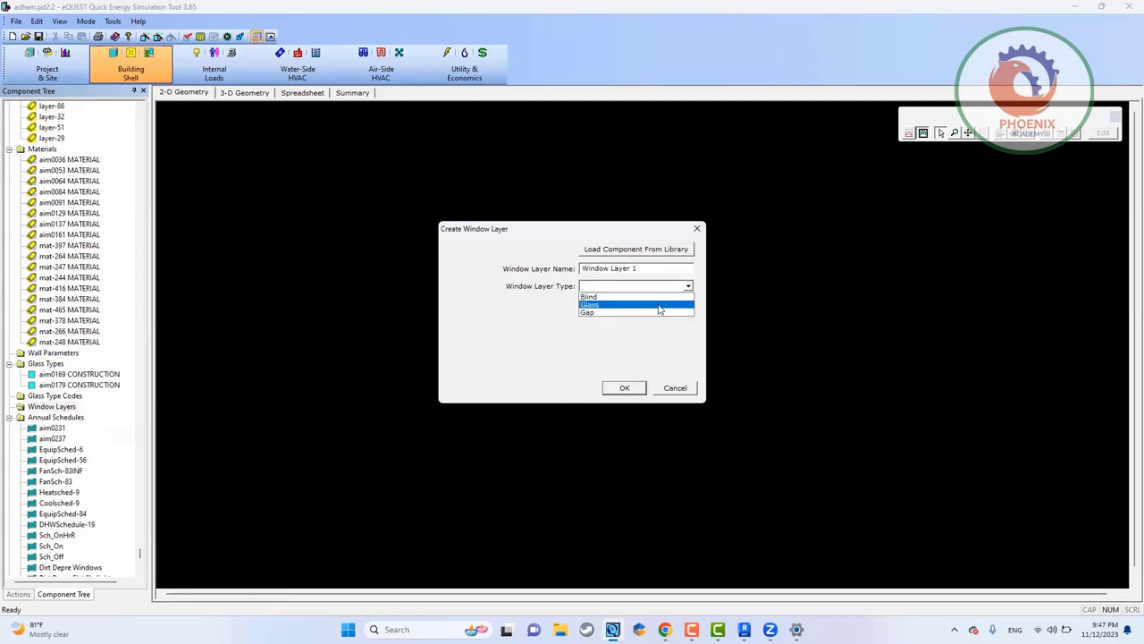
left_click(659, 304)
left_click(626, 390)
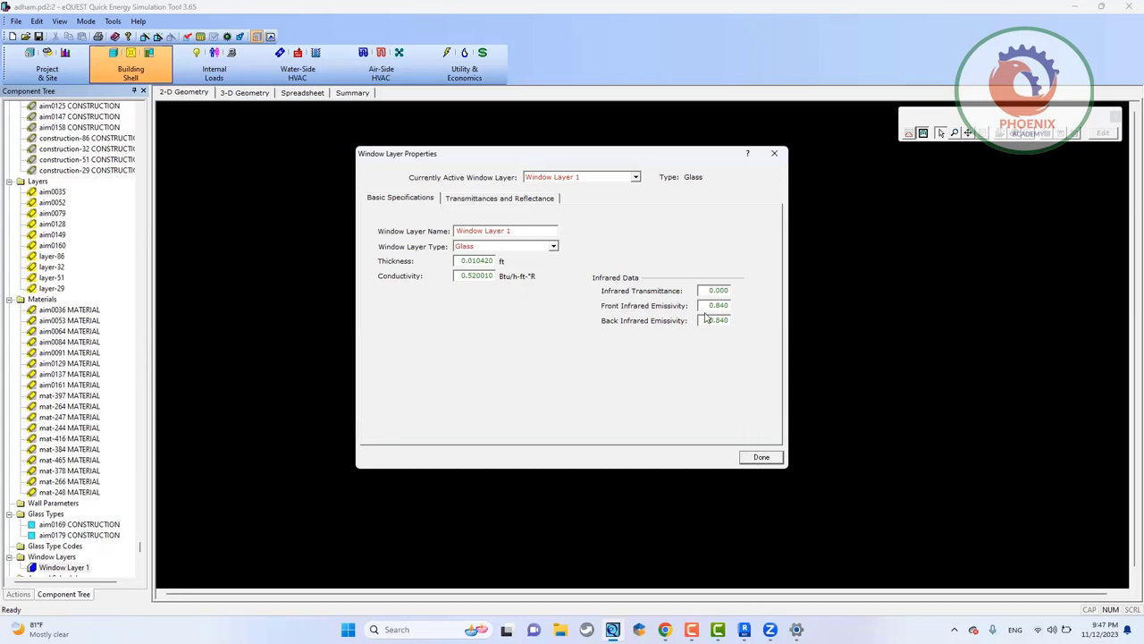
Step: Check Window Layer 1's solar transmittances and reflectances, then locate the Glass Types group among the components
left_click(516, 198)
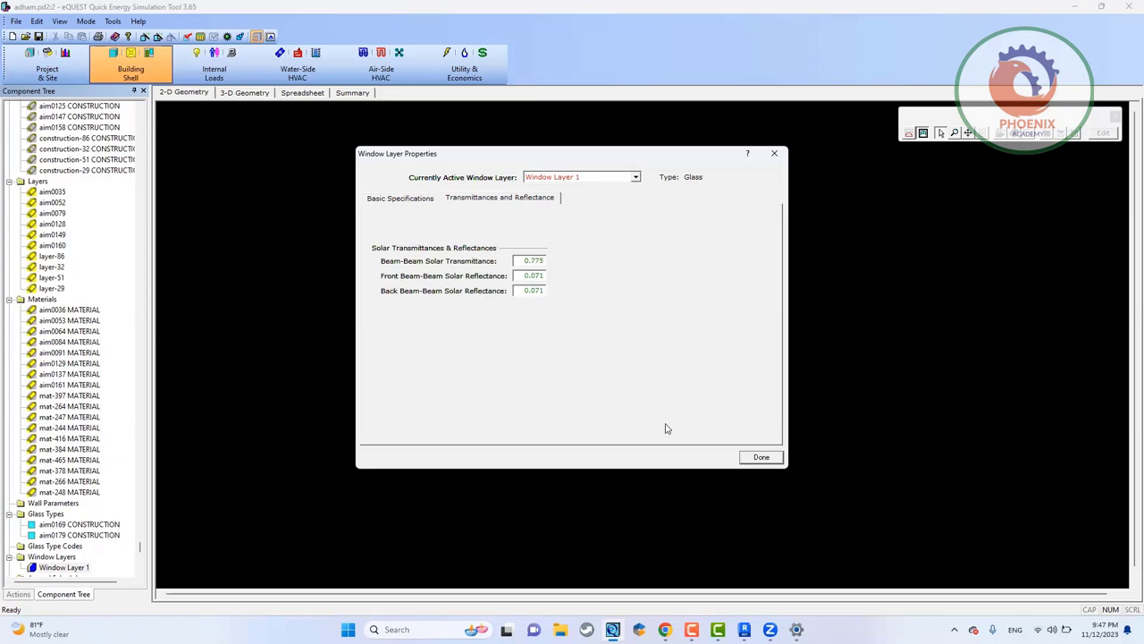
left_click(755, 458)
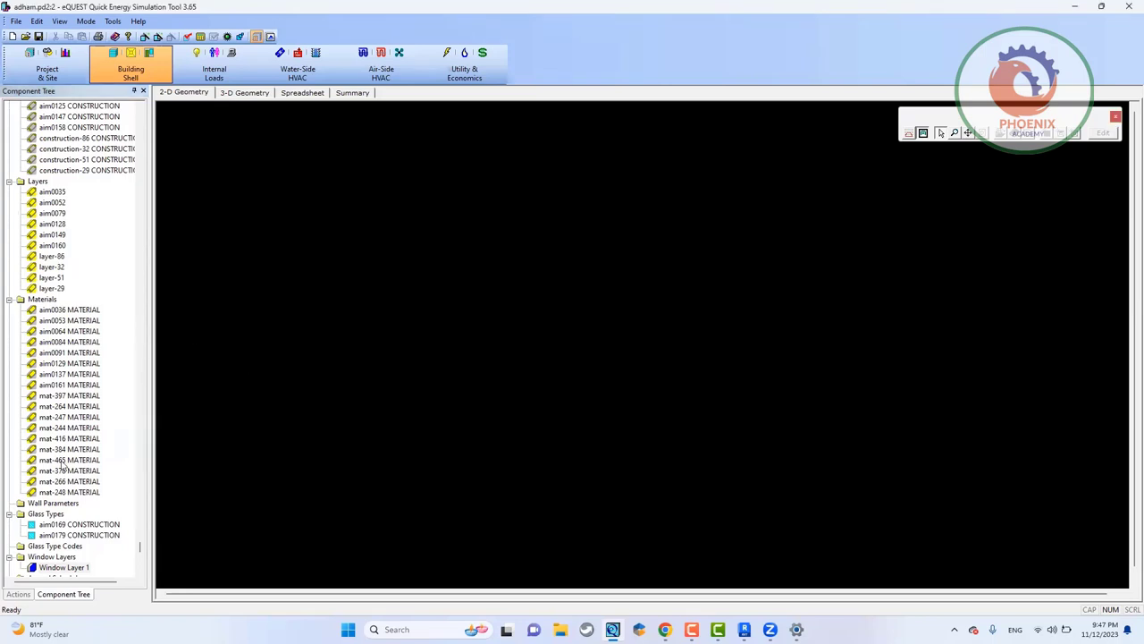
left_click(53, 515)
scroll(63, 501, "down", 6)
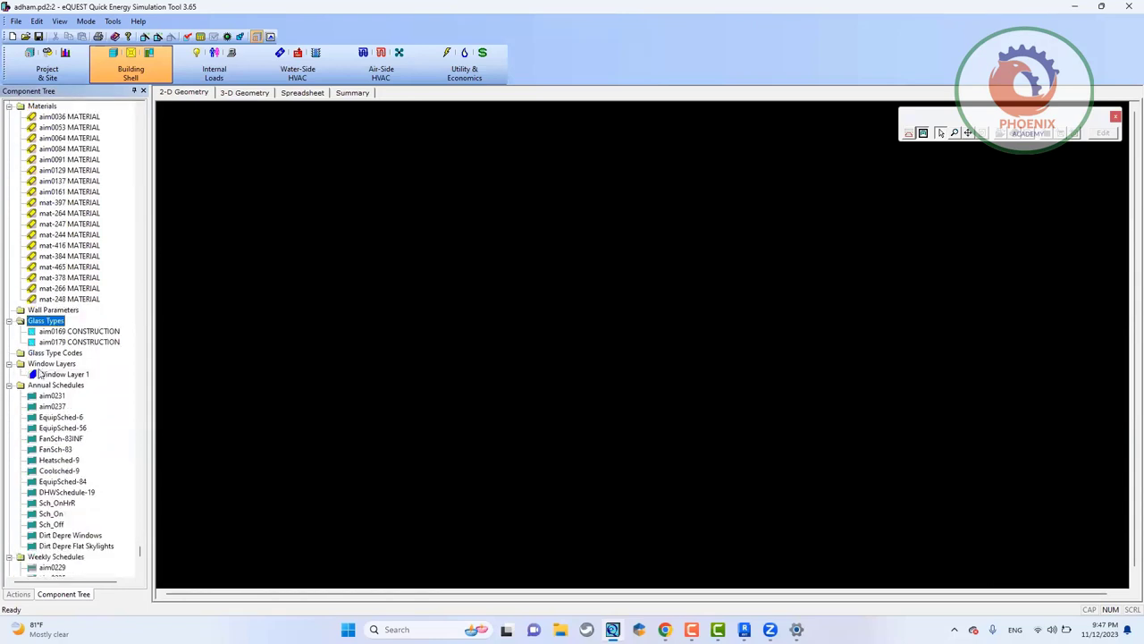
Step: Start creating a new glass type in the Glass Types group
left_click(70, 364)
left_click(44, 322)
right_click(44, 326)
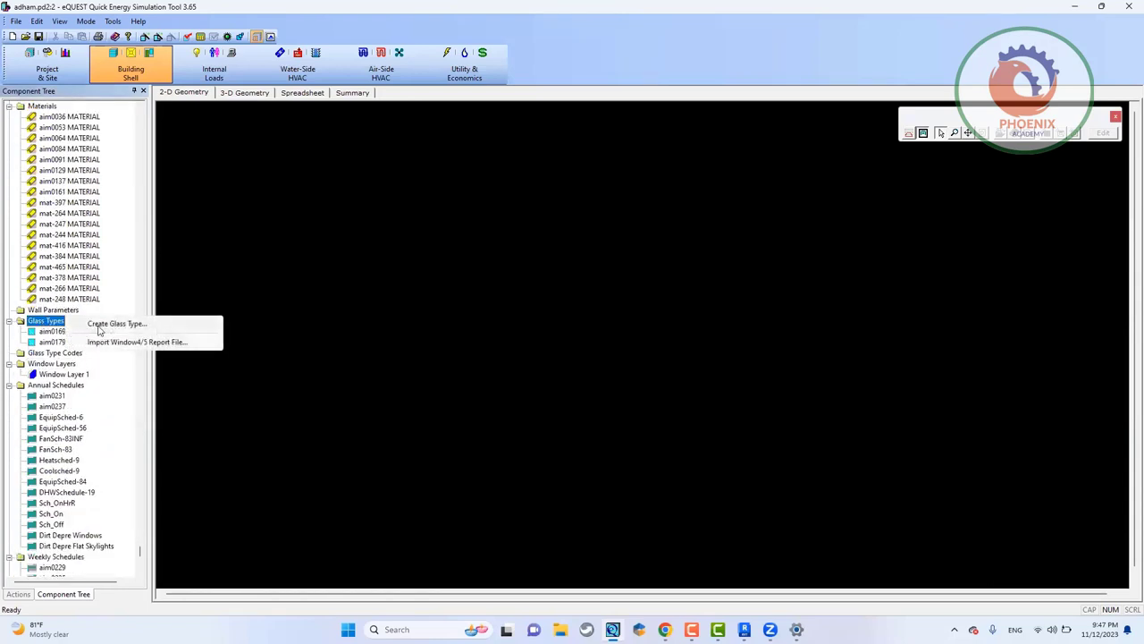
left_click(99, 326)
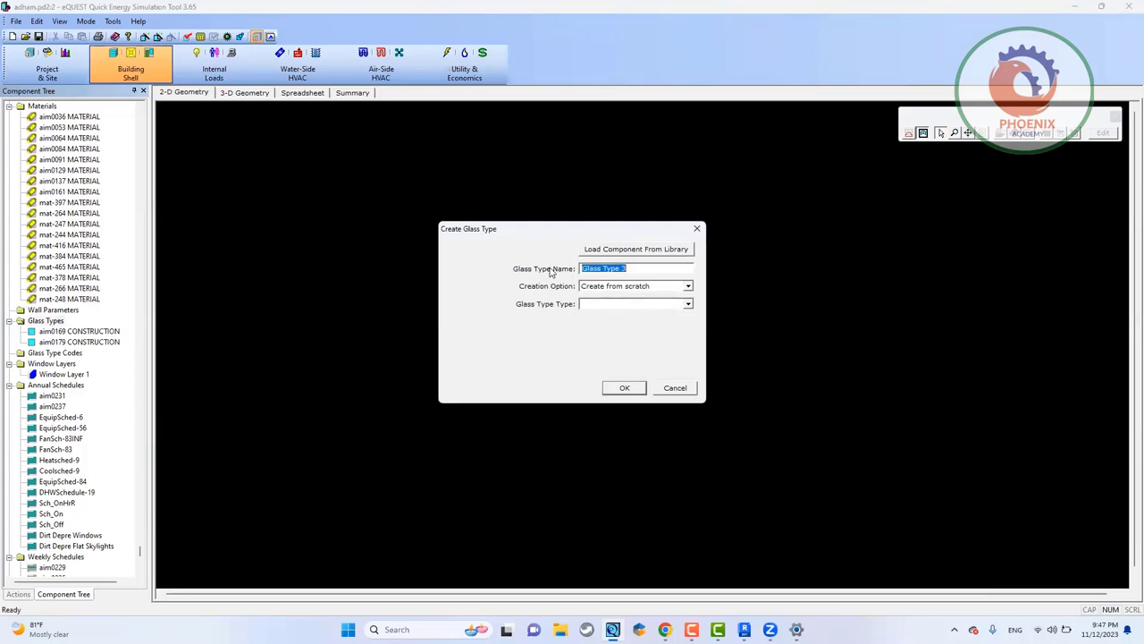
Step: Try the link and copy creation options for Glass Type 3, then return to Create from scratch
left_click(689, 288)
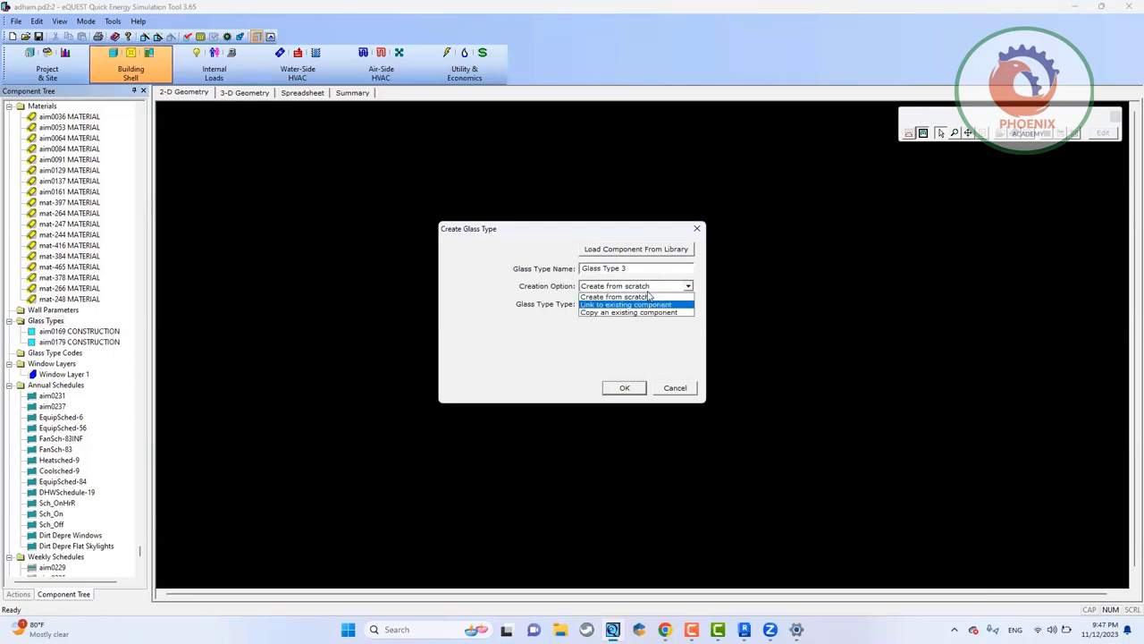
left_click(645, 305)
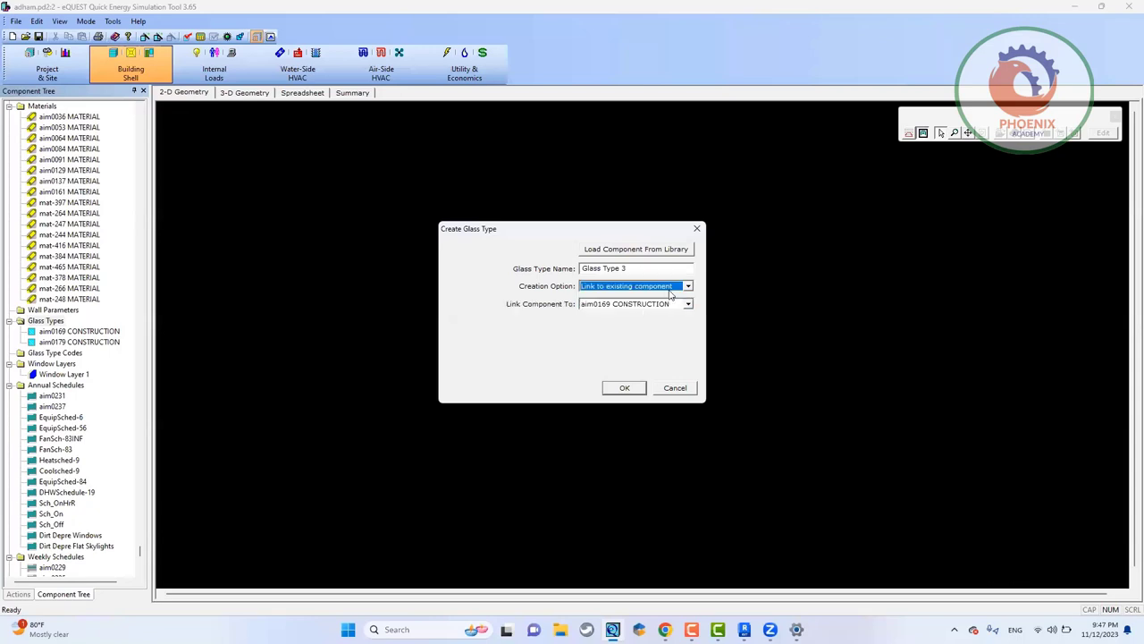
left_click(672, 288)
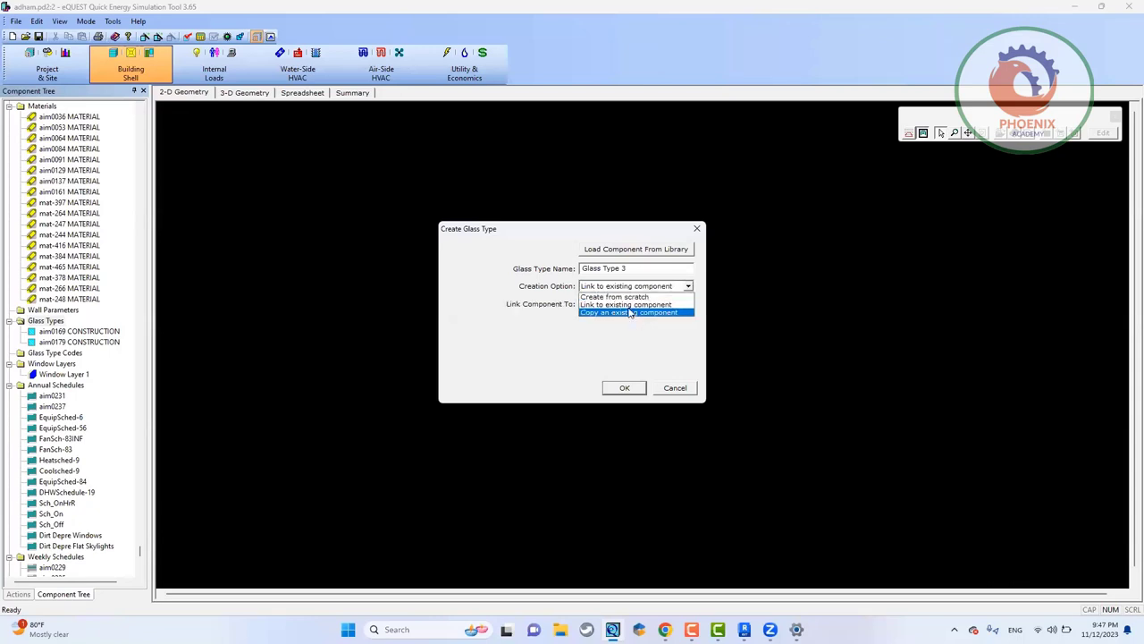
left_click(630, 313)
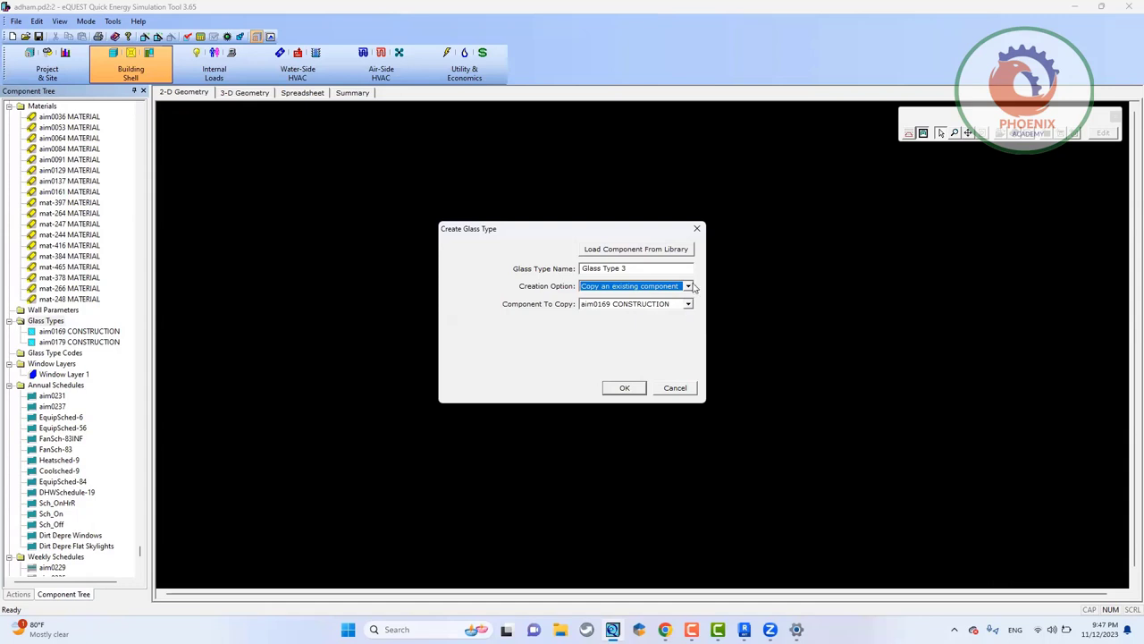
left_click(691, 288)
left_click(682, 296)
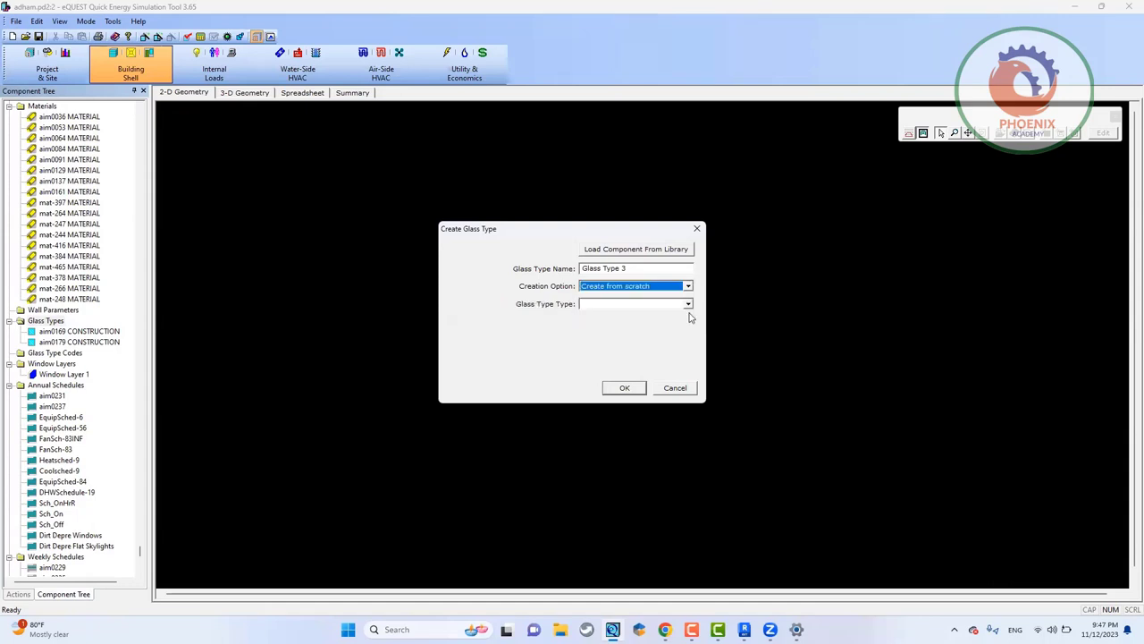
Step: Create Glass Type 3 from scratch as a Simplified glass type with a shading coefficient of 22
left_click(686, 304)
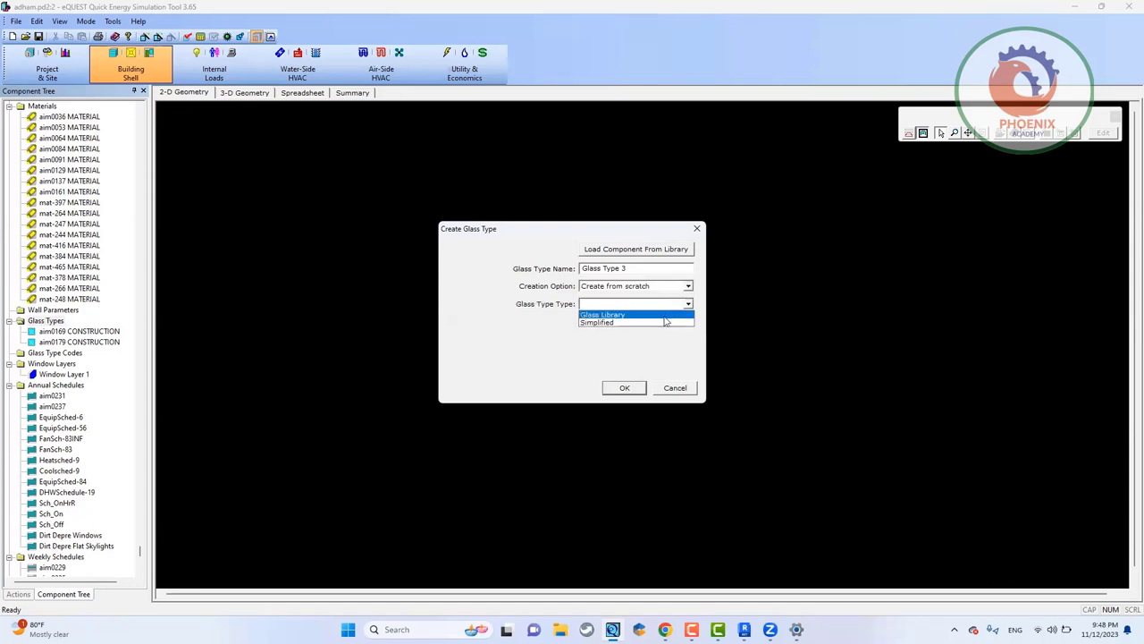
left_click(642, 315)
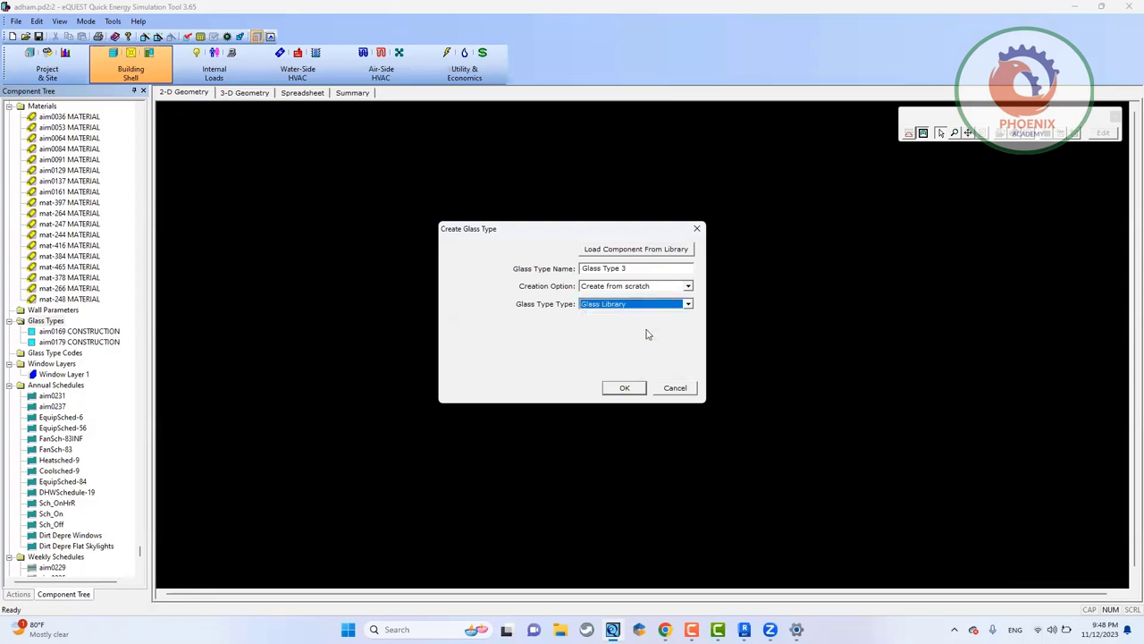
left_click(627, 306)
left_click(622, 323)
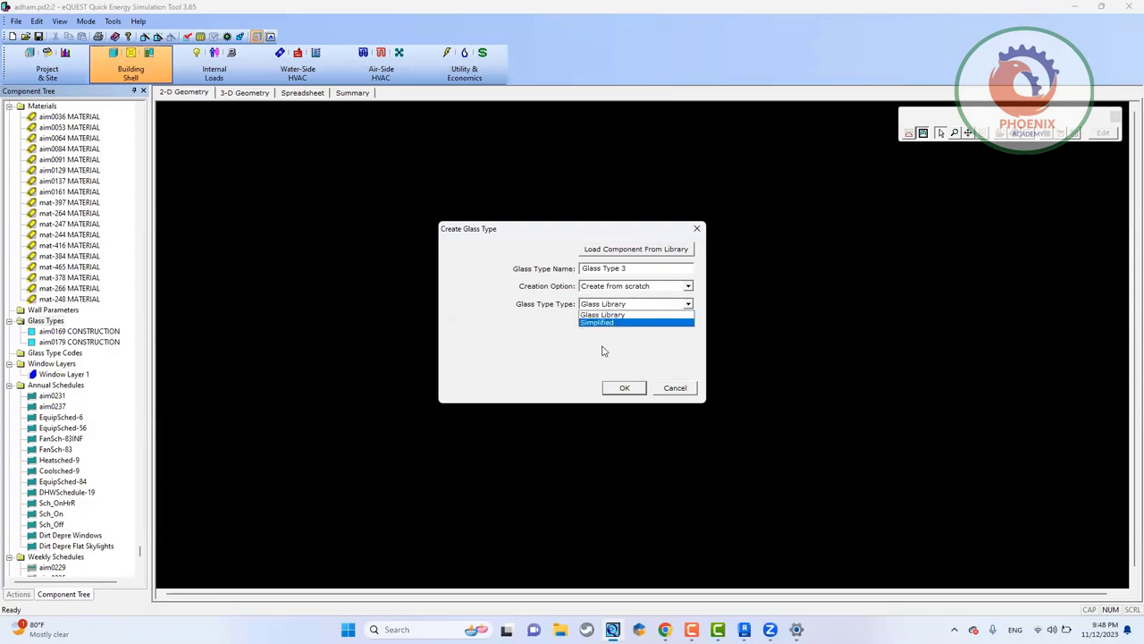
left_click(622, 388)
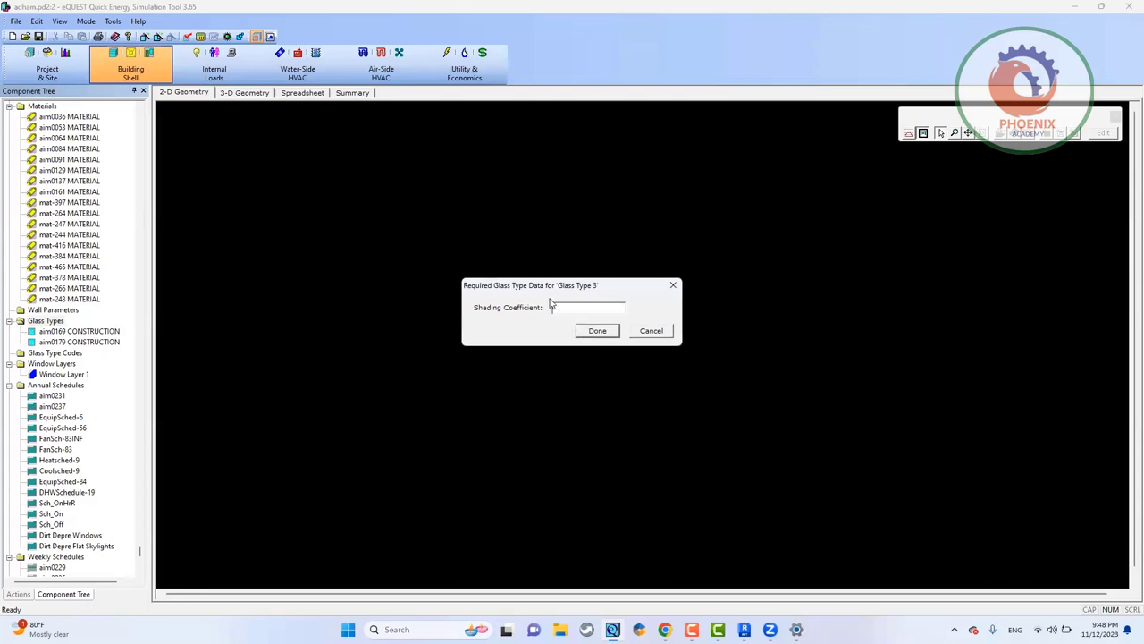
type("22")
left_click(600, 331)
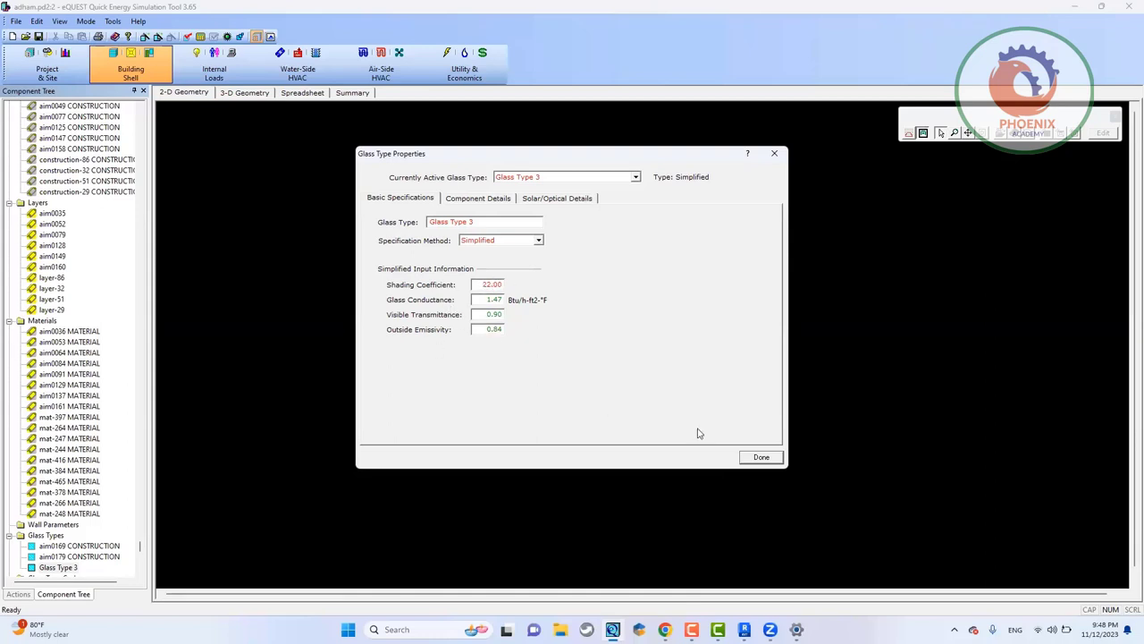
left_click(742, 457)
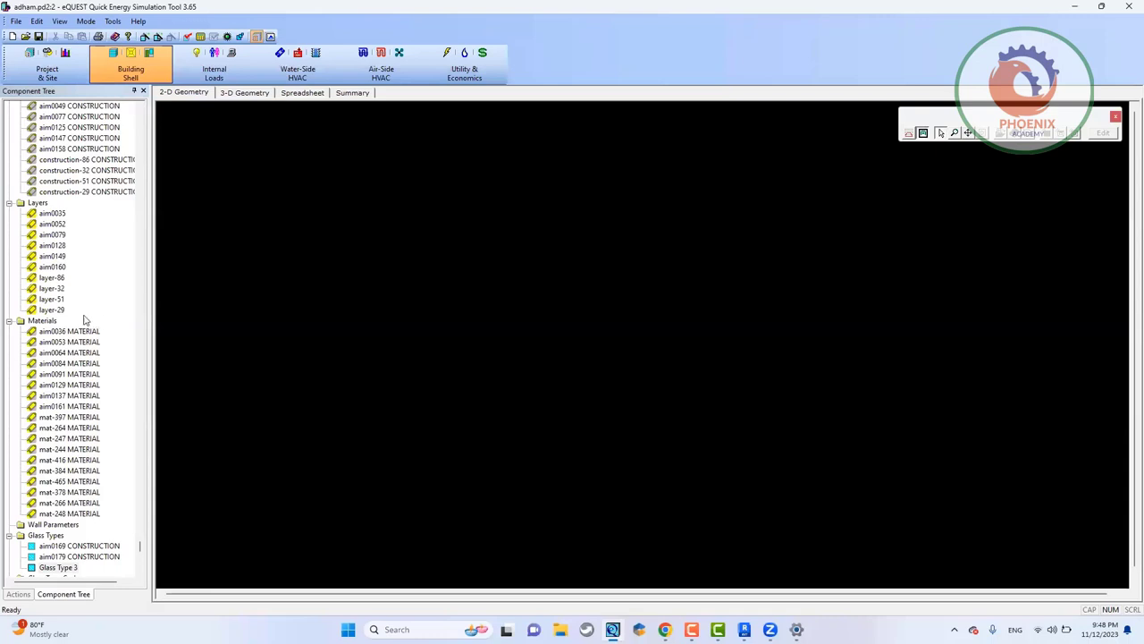
Step: Start creating a new material in the Materials group
left_click(30, 331)
left_click(44, 320)
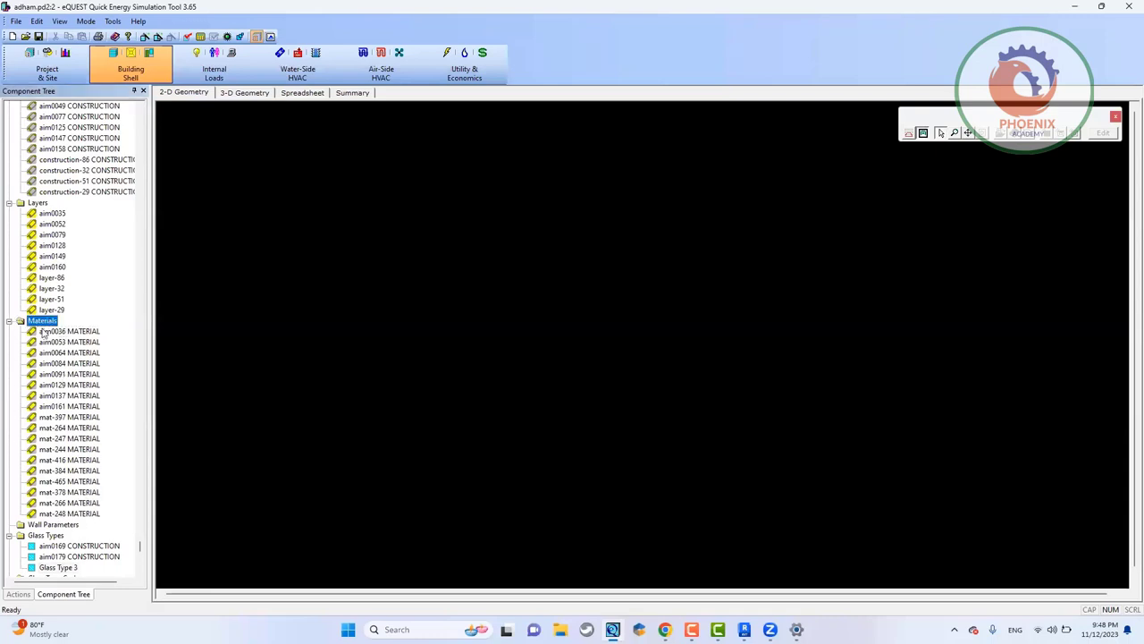
right_click(45, 322)
left_click(99, 323)
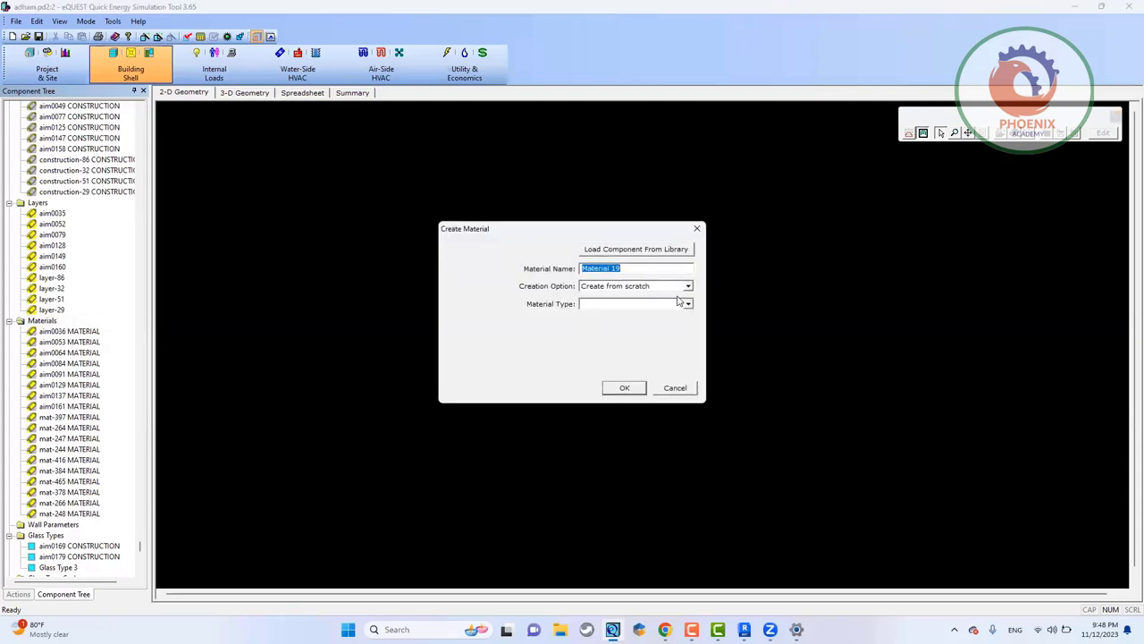
Step: Try defining Material 19 from scratch with the Properties and Resistance material types
left_click(641, 269)
left_click(660, 286)
left_click(672, 293)
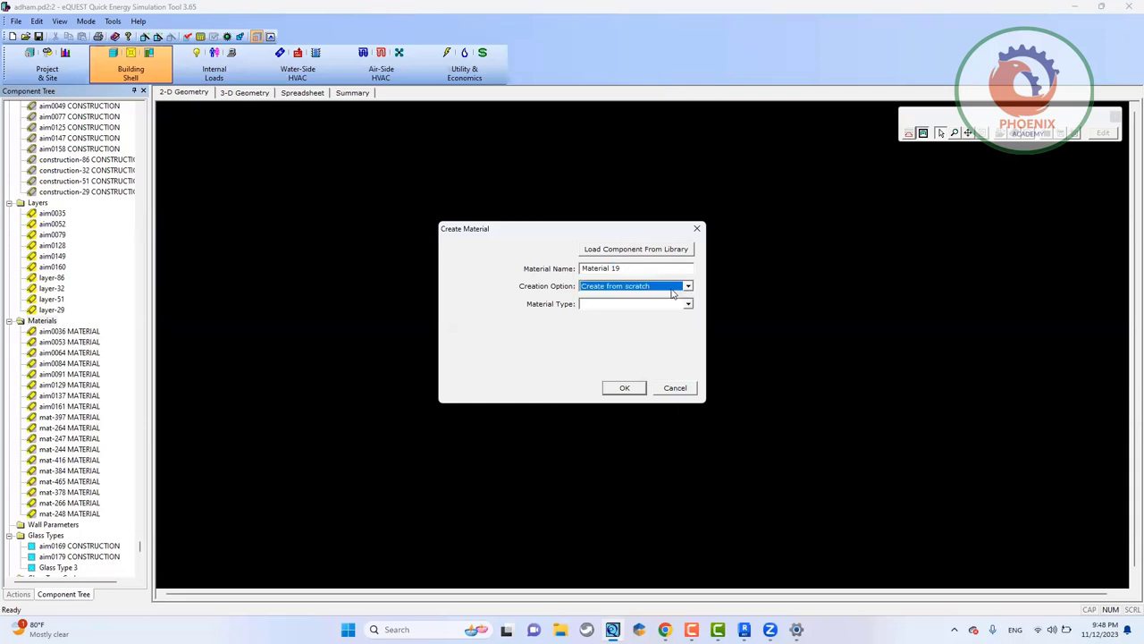
left_click(670, 307)
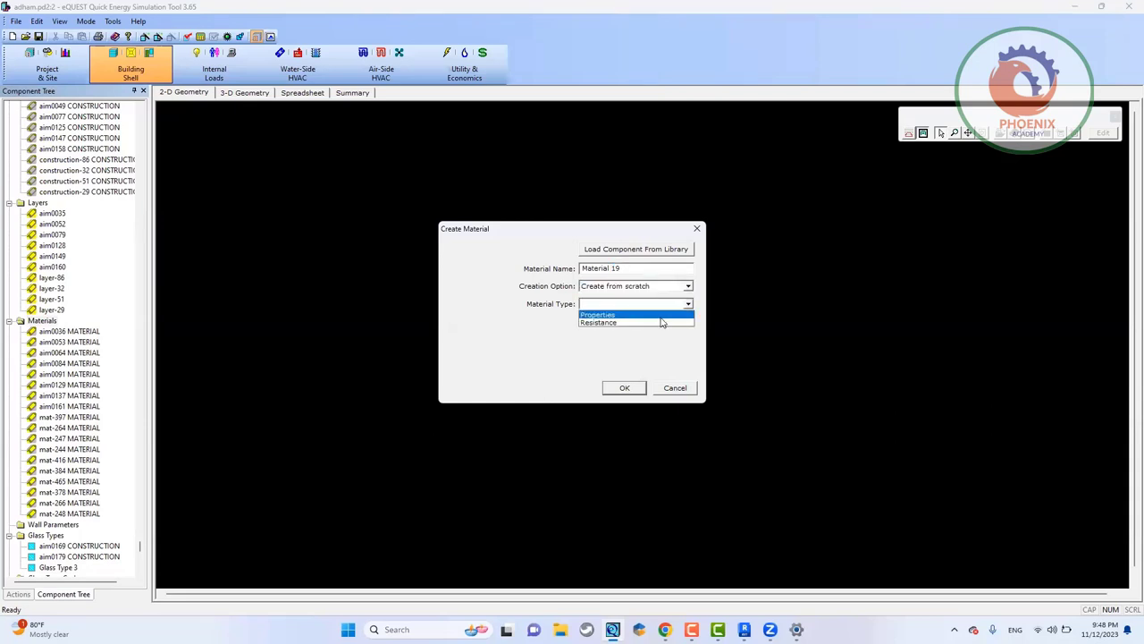
left_click(656, 315)
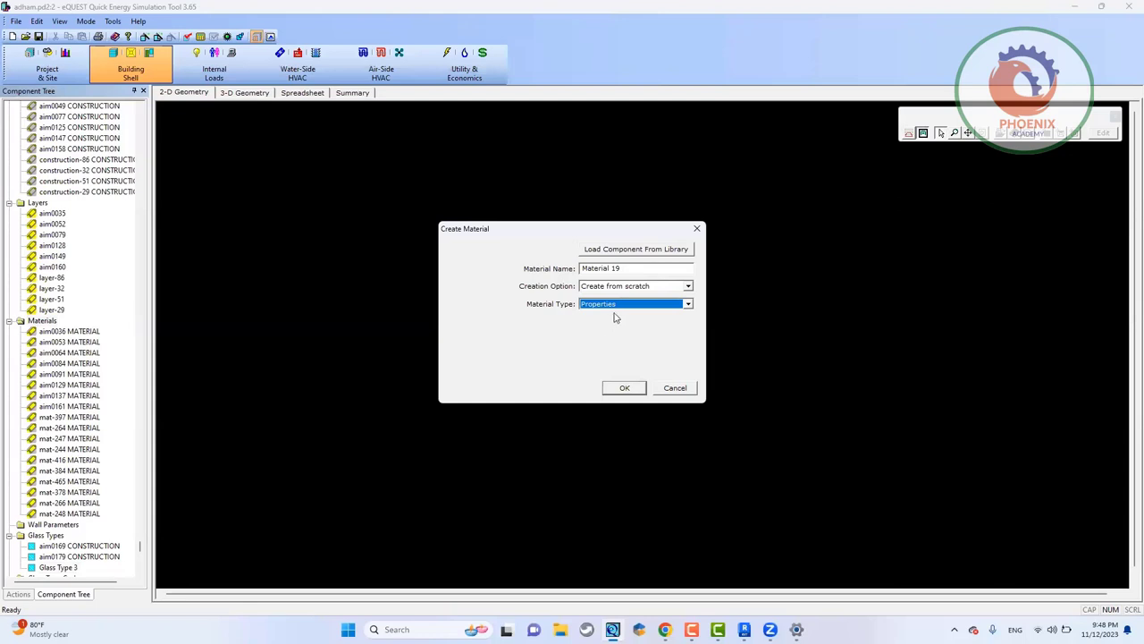
left_click(615, 310)
left_click(612, 323)
Step: Create Material 19 as a link to the existing component aim0161 MATERIAL
left_click(610, 288)
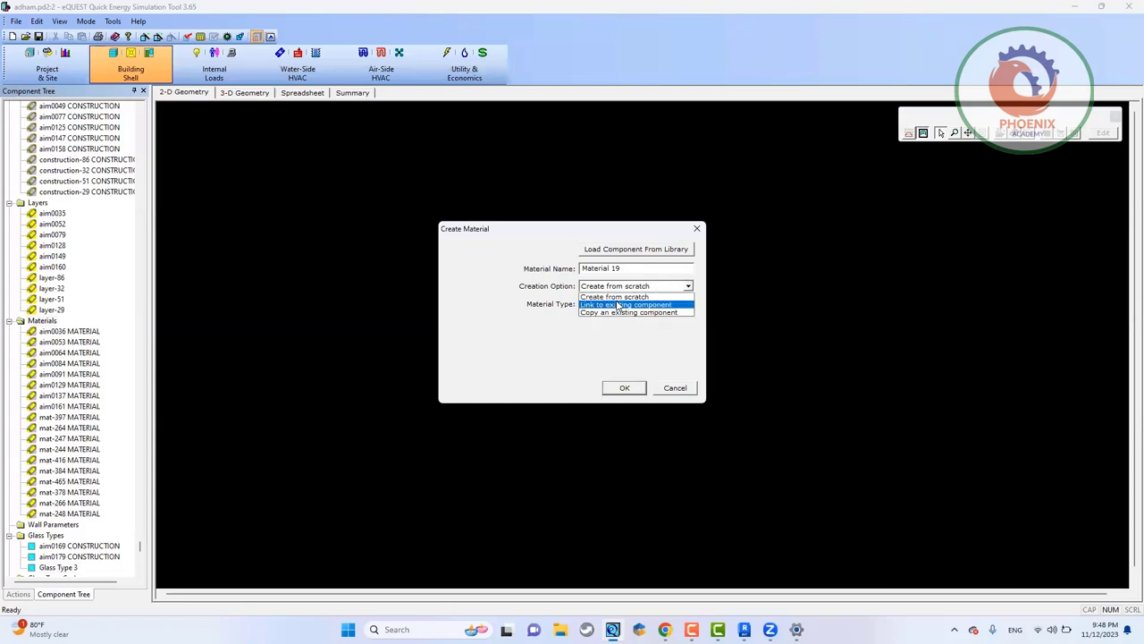
left_click(613, 306)
left_click(612, 307)
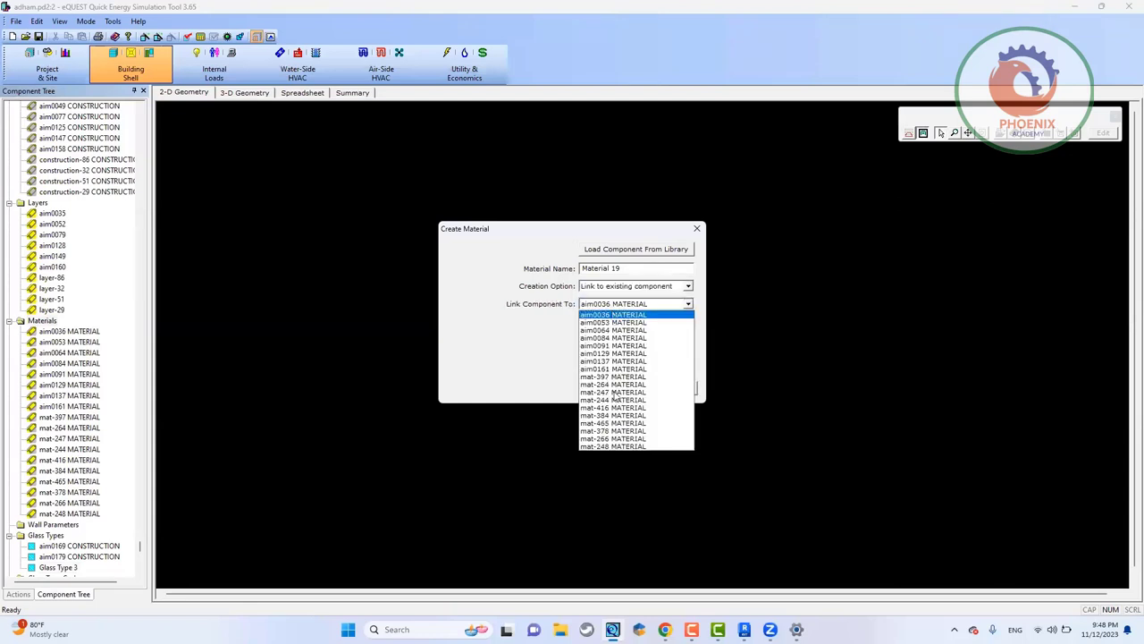
left_click(613, 368)
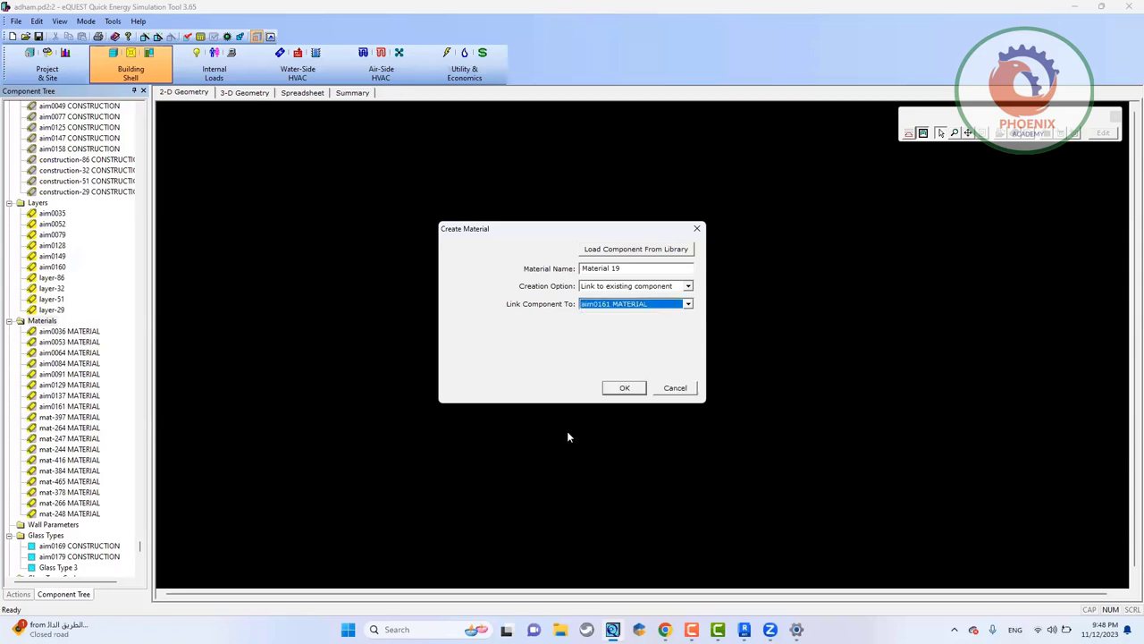
left_click(625, 389)
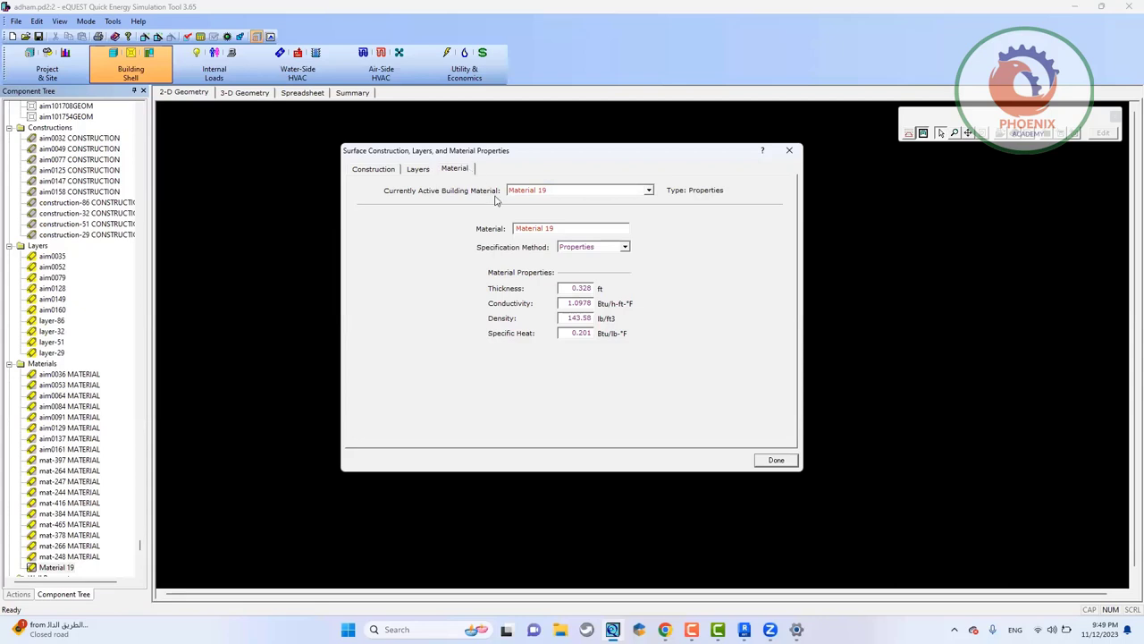
Step: Set the second material of layers aim0079 to aim0036 MATERIAL
left_click(419, 169)
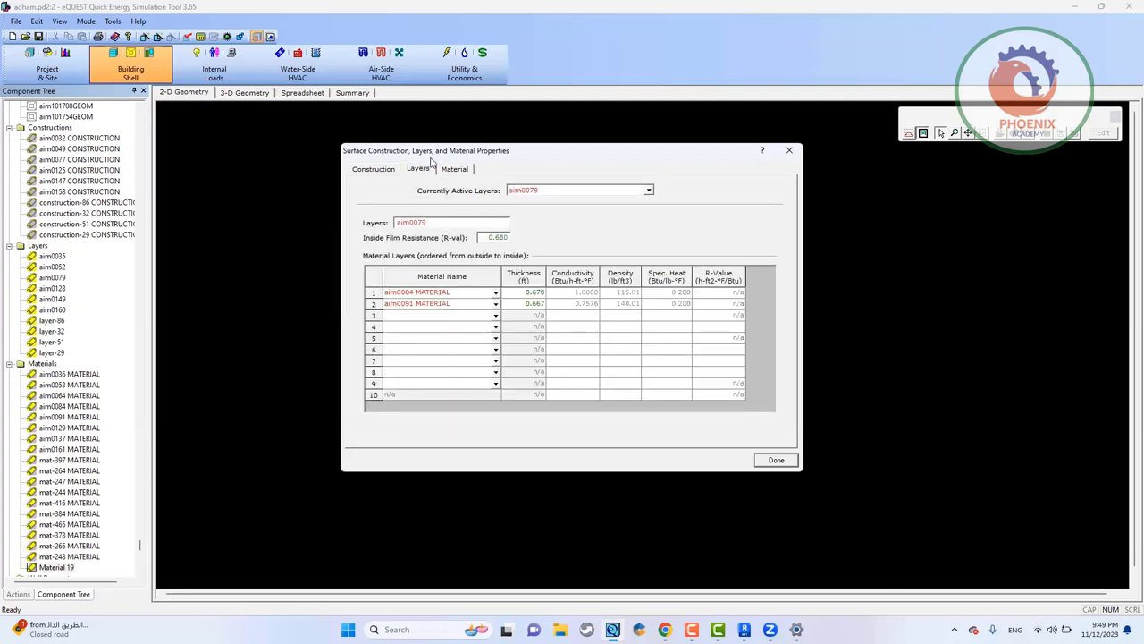
left_click(495, 304)
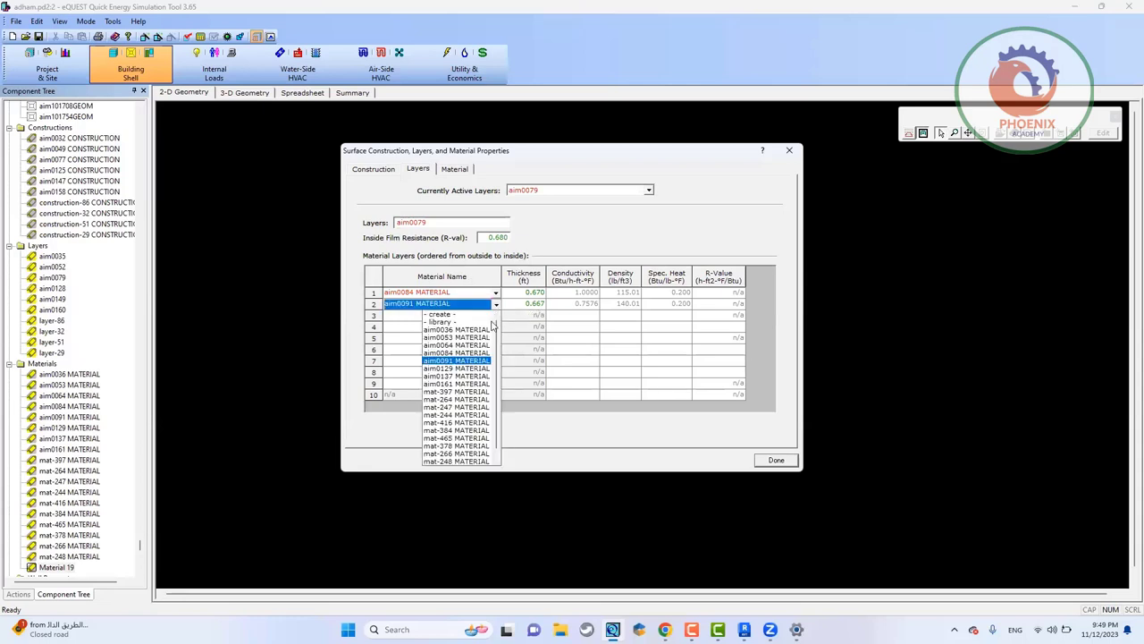
left_click(457, 329)
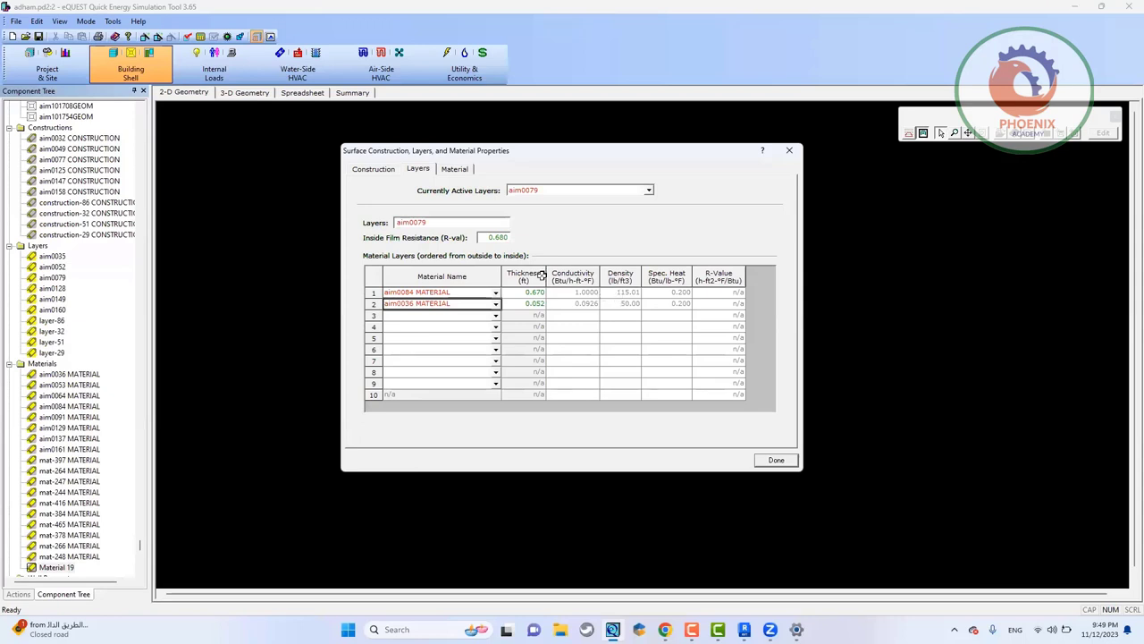
Step: Check Material 19's properties and the surface parameters of aim0077 CONSTRUCTION, then close the properties dialog
left_click(453, 168)
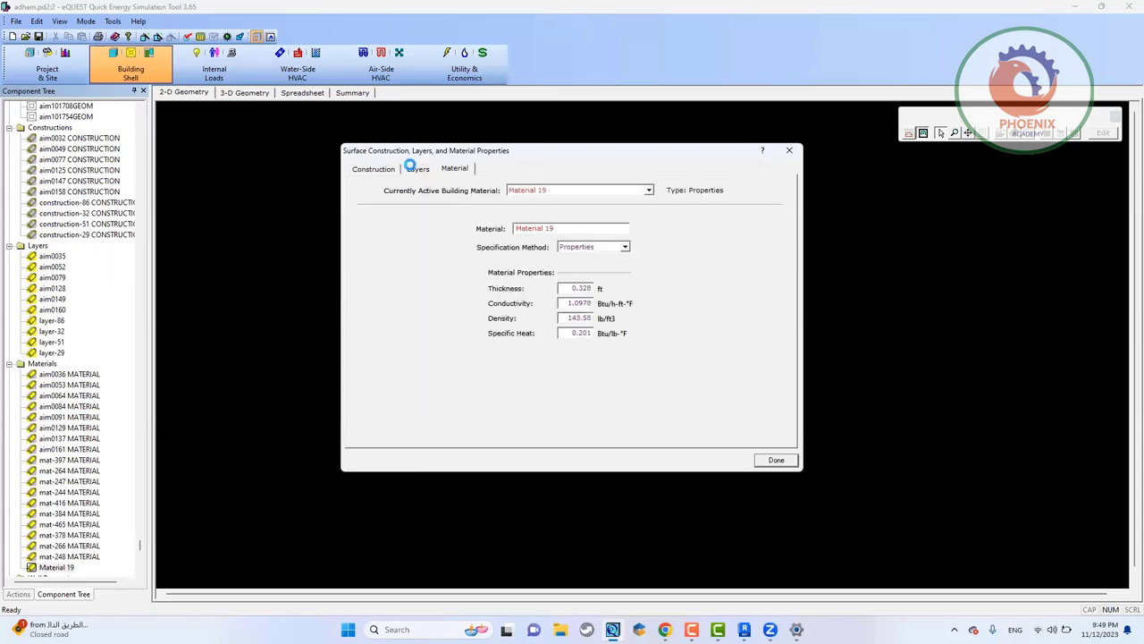
left_click(413, 168)
left_click(359, 175)
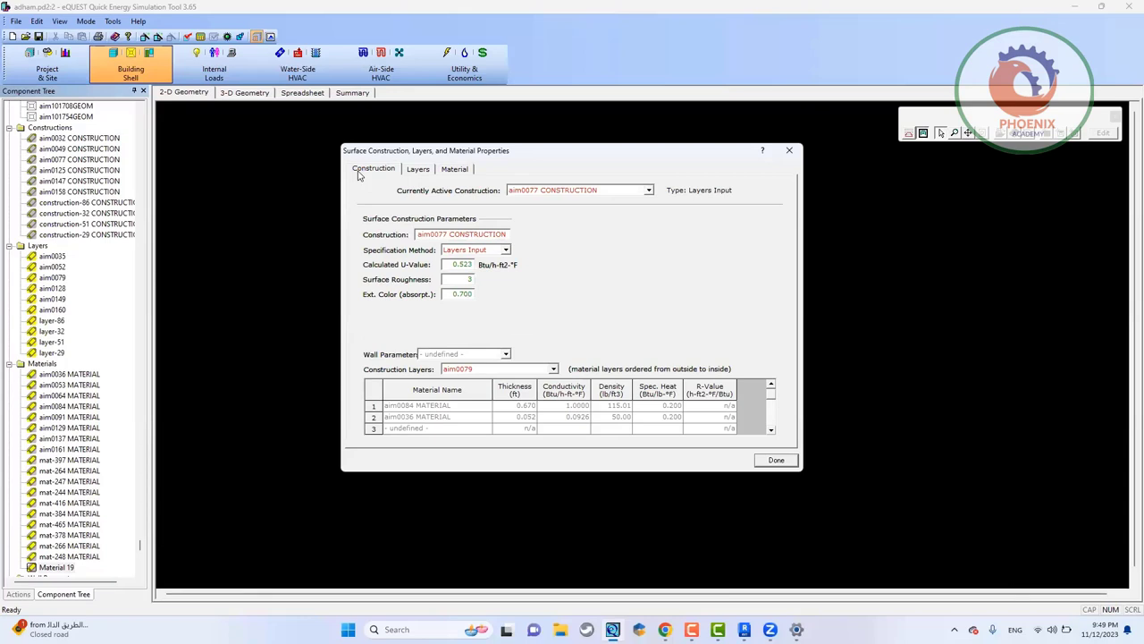
left_click(637, 191)
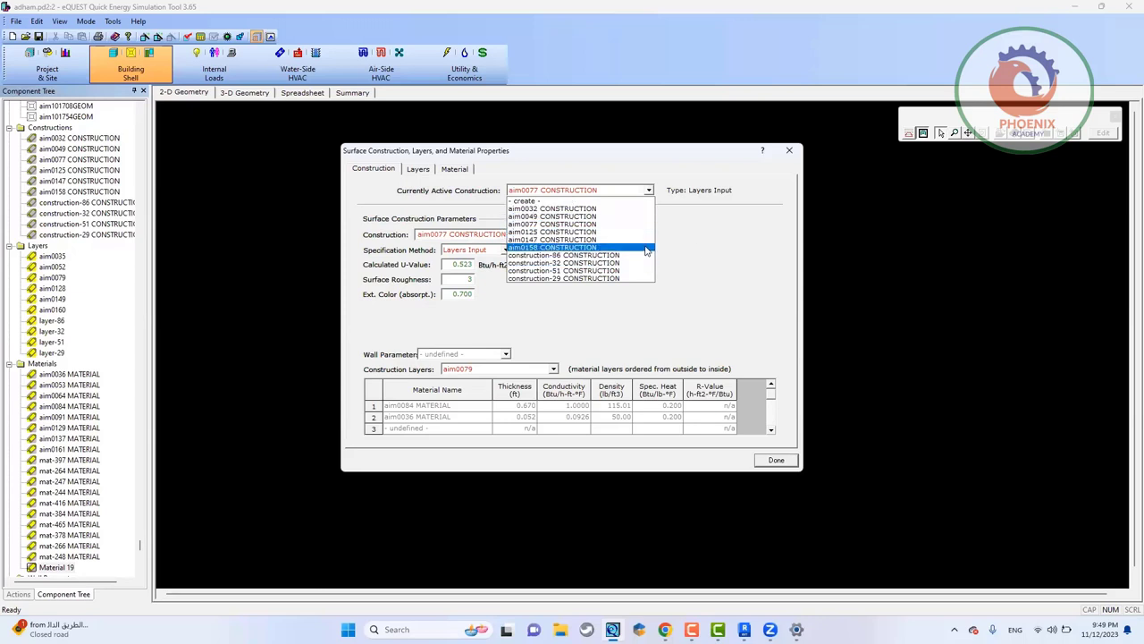
left_click(700, 248)
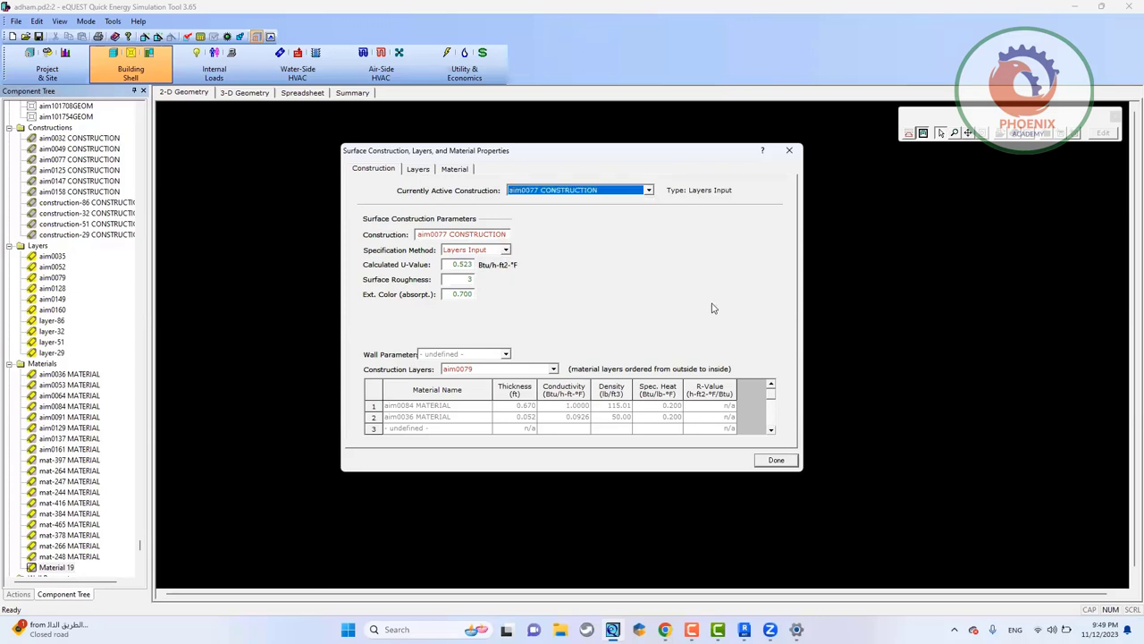
left_click(771, 459)
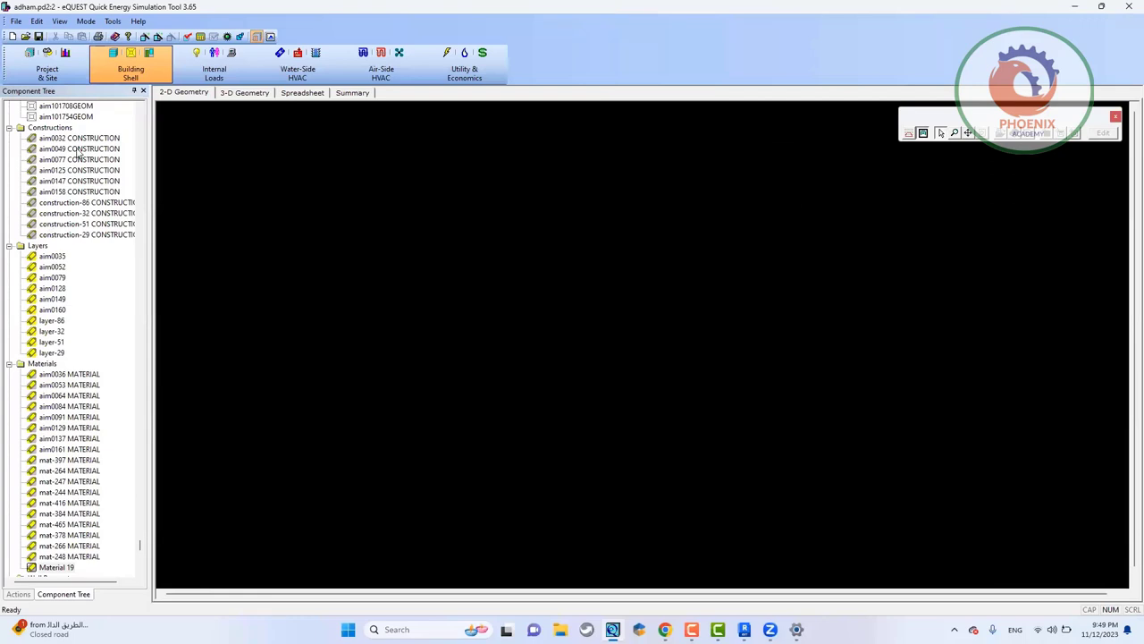
Step: Create Lamp Type 1 in Internal Loads with the Tungsten Halogen category
scroll(79, 154, "up", 18)
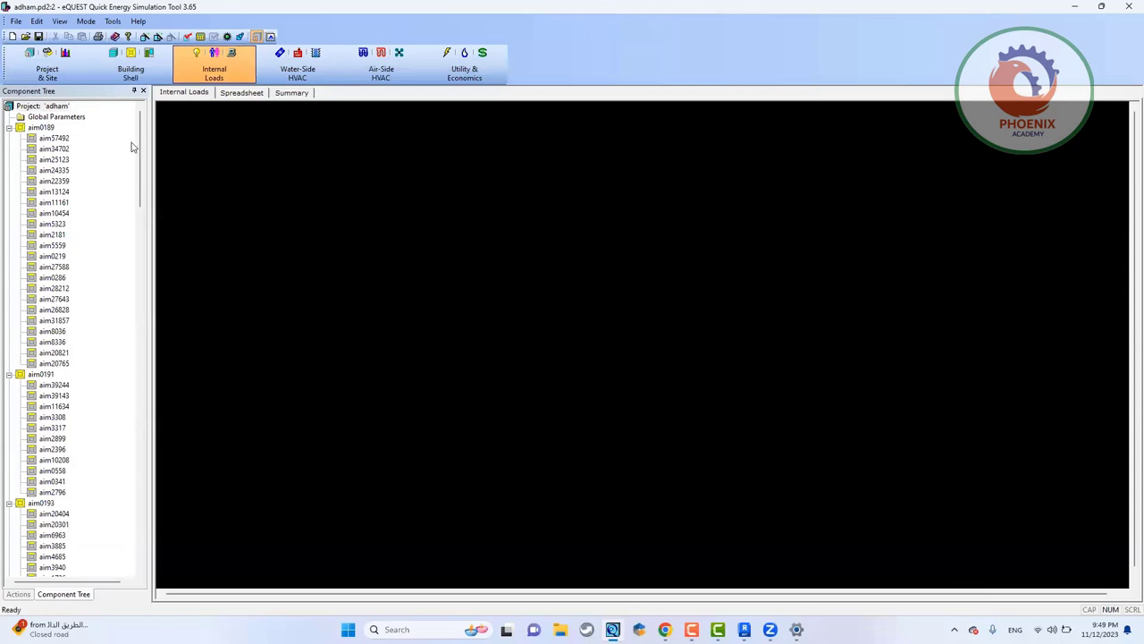
left_click_drag(140, 155, 152, 422)
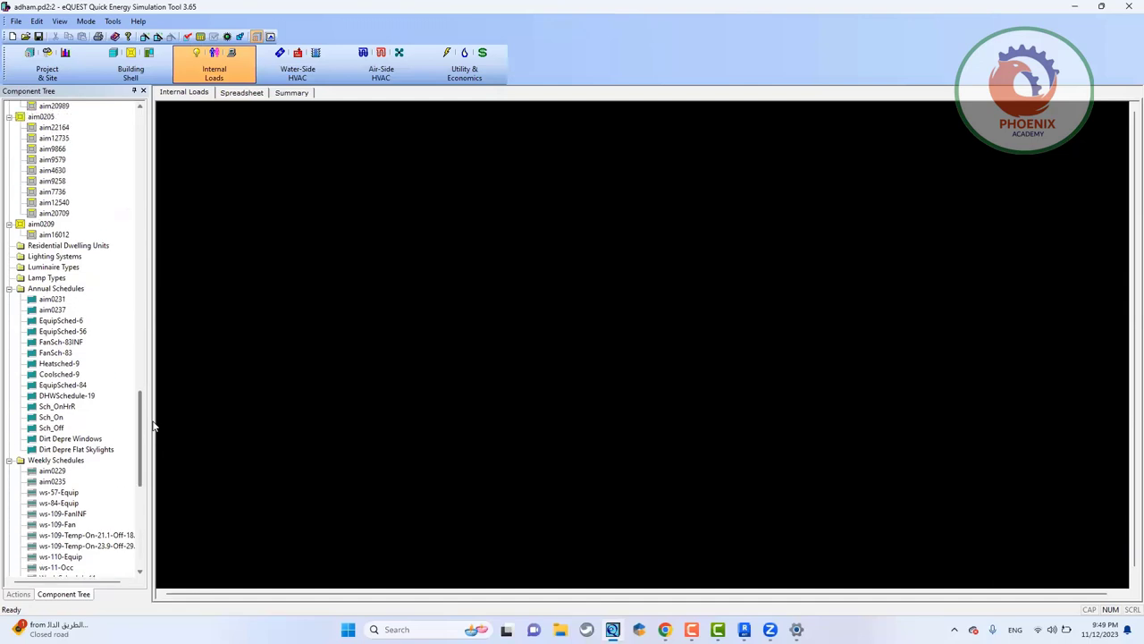
double_click(59, 280)
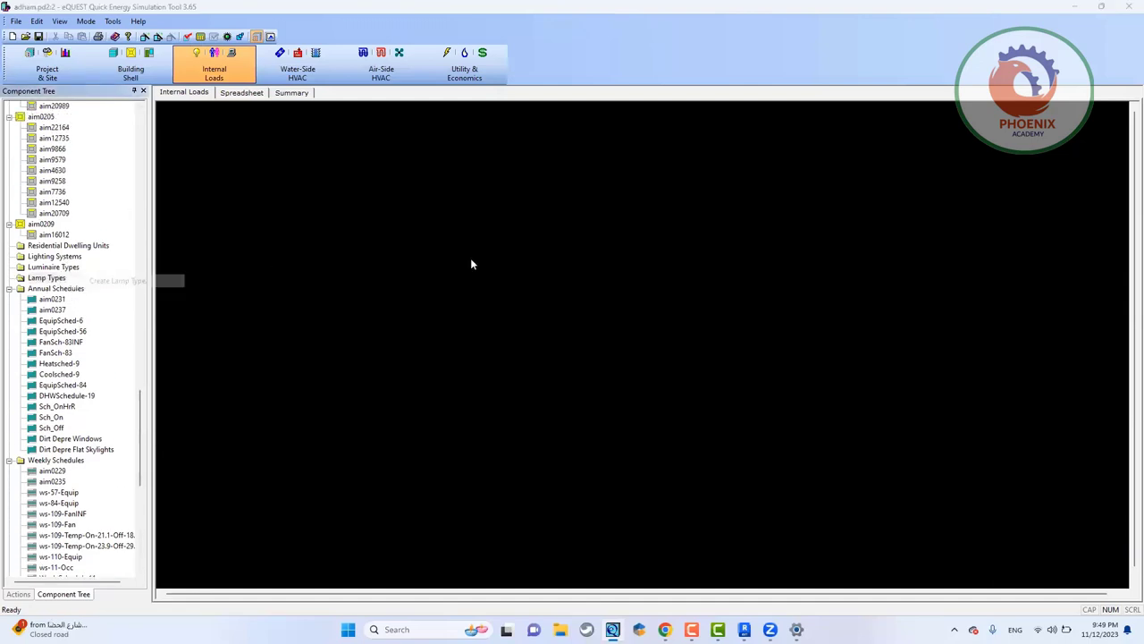
left_click(613, 391)
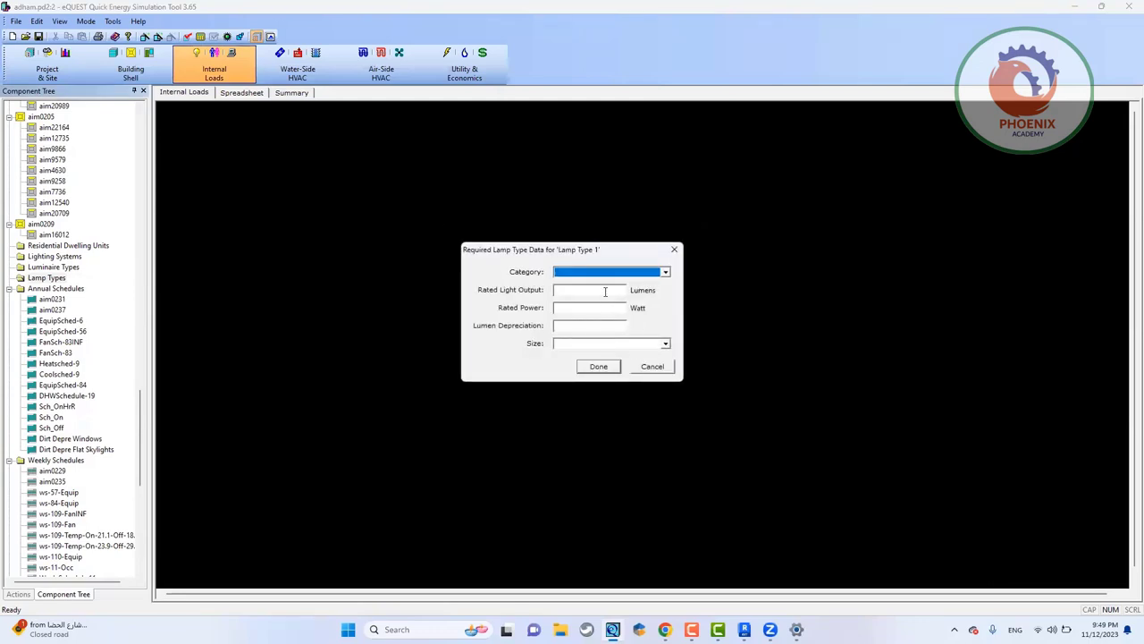
left_click(590, 274)
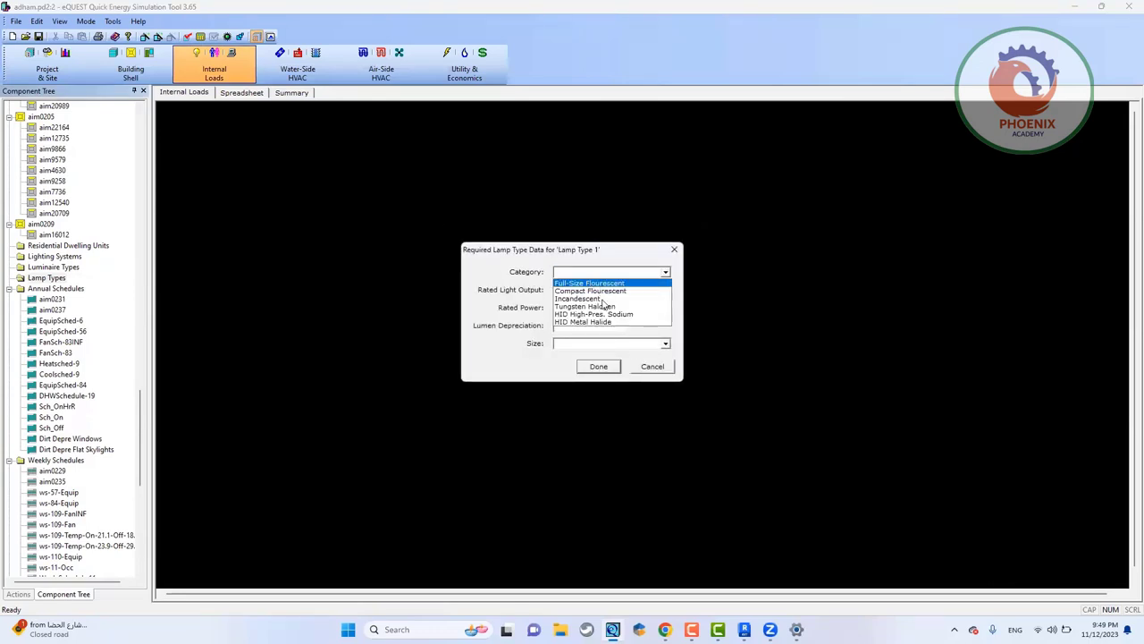
left_click(605, 307)
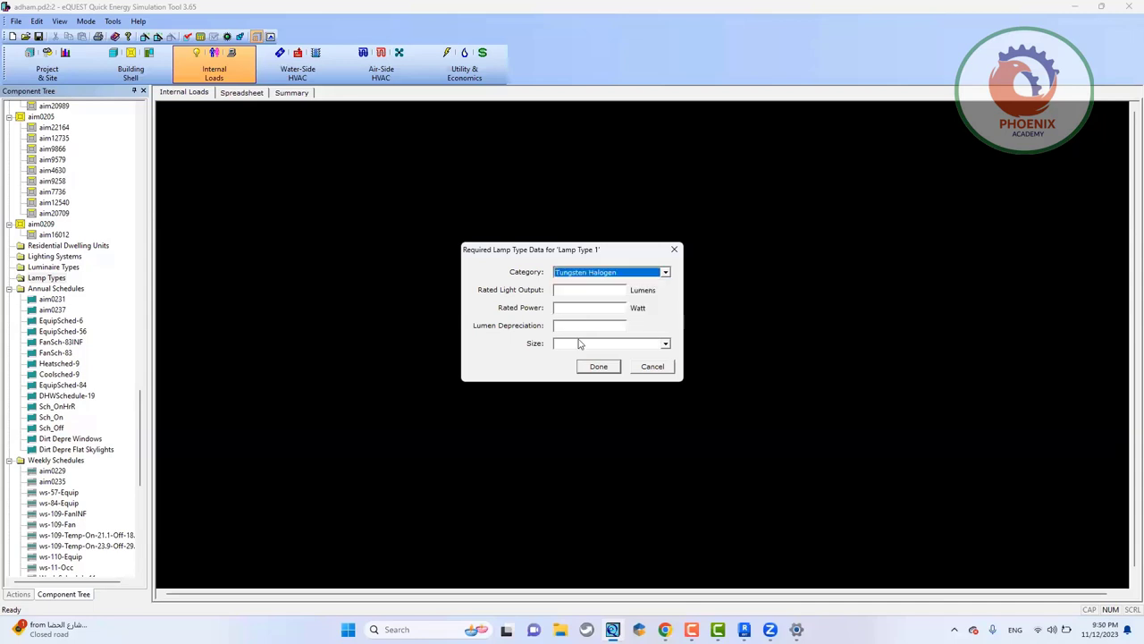
Step: Give Lamp Type 1 a rated light output of 1 lumen, a rated power of 4,444 W and the 12 in. Fluorescent size
left_click(572, 292)
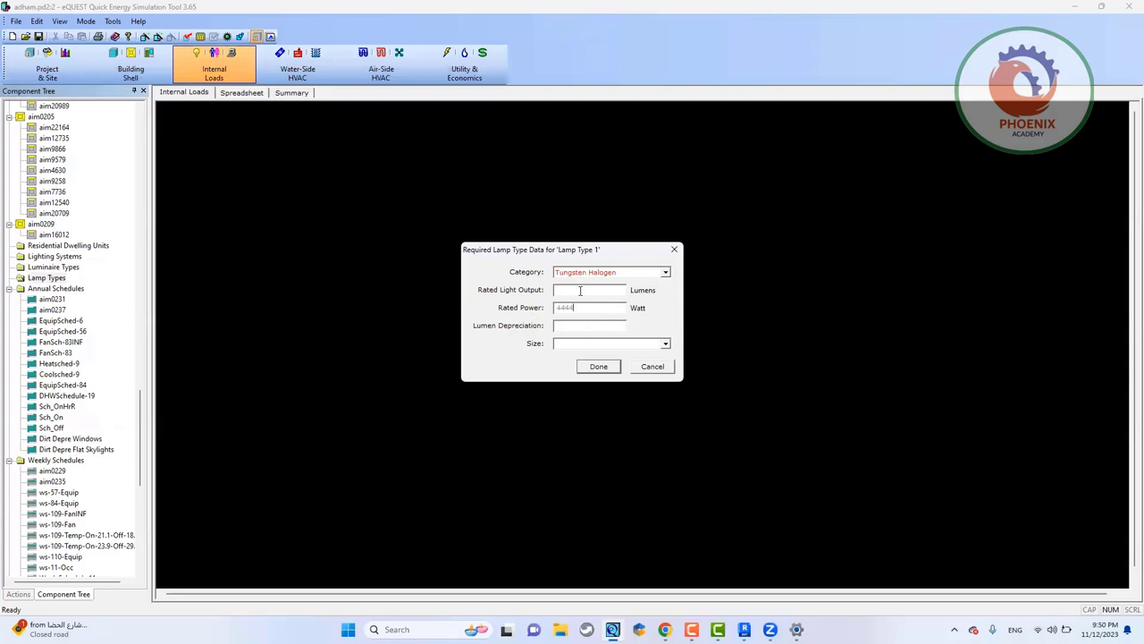
left_click(581, 291)
left_click(590, 306)
left_click(579, 291)
type("1")
left_click(569, 344)
left_click(581, 355)
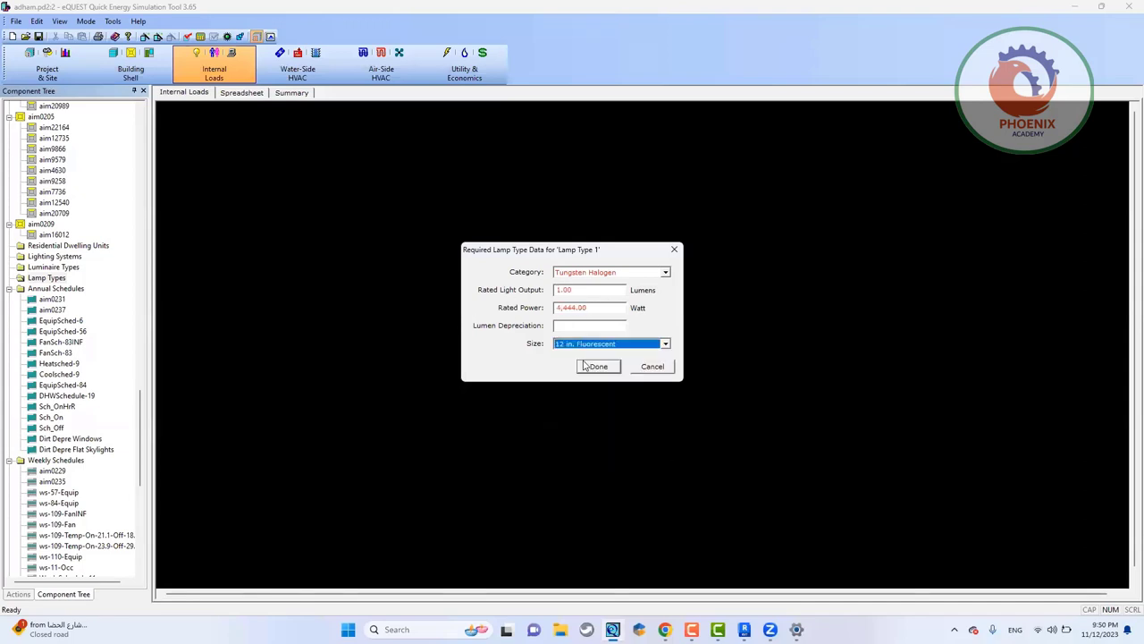
left_click(597, 367)
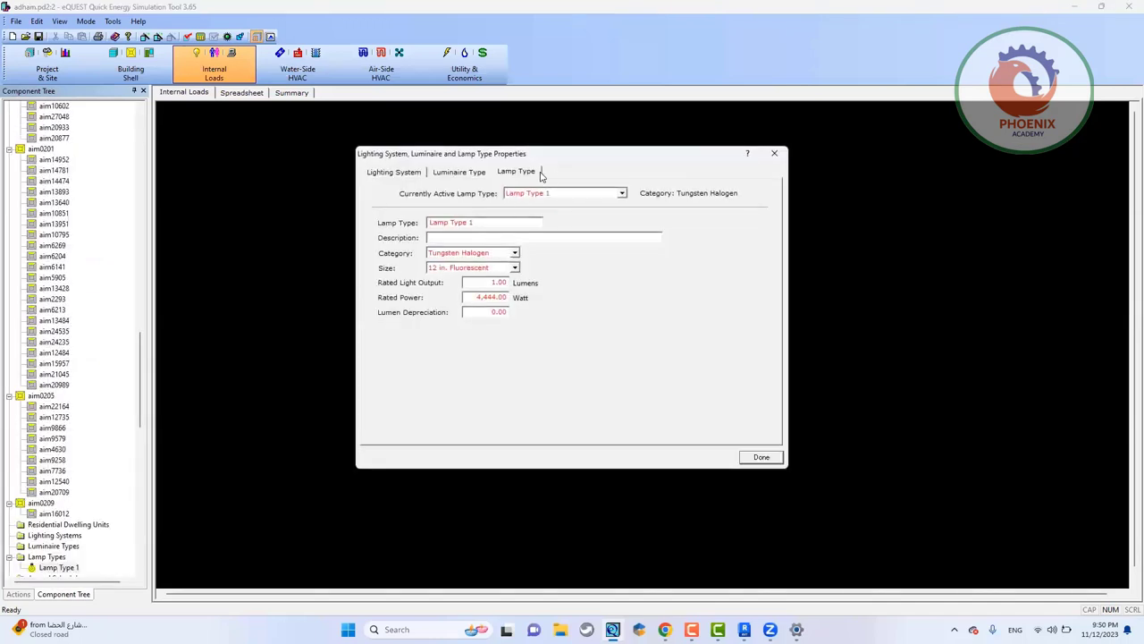
Step: Start creating Luminaire Type 1 and try to finish it without entering any required data
left_click(459, 172)
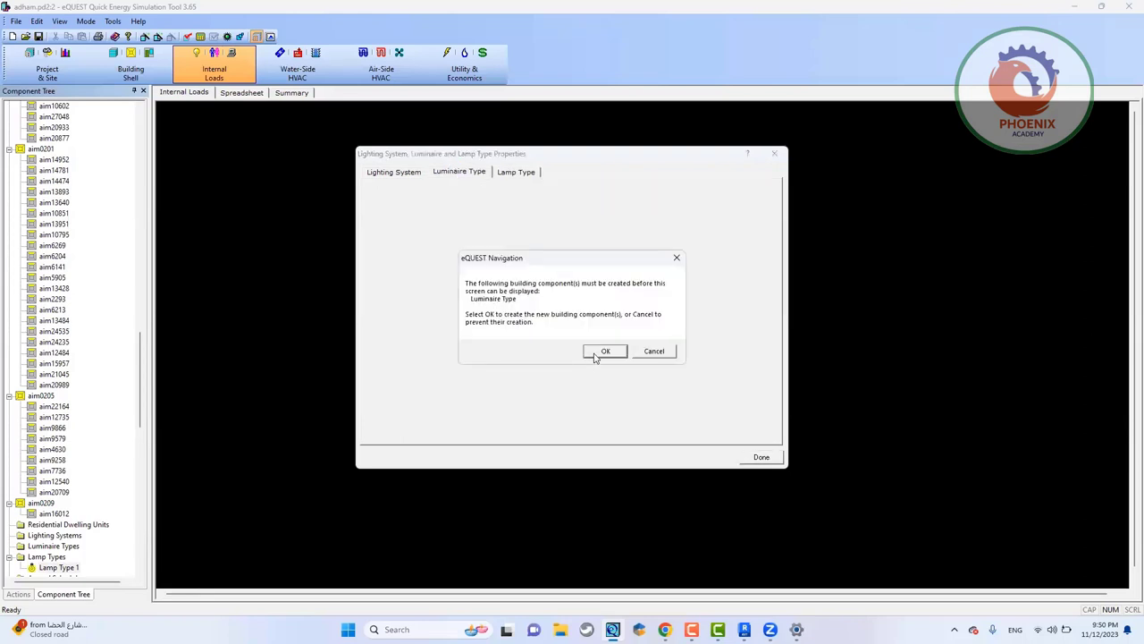
left_click(604, 351)
left_click(623, 390)
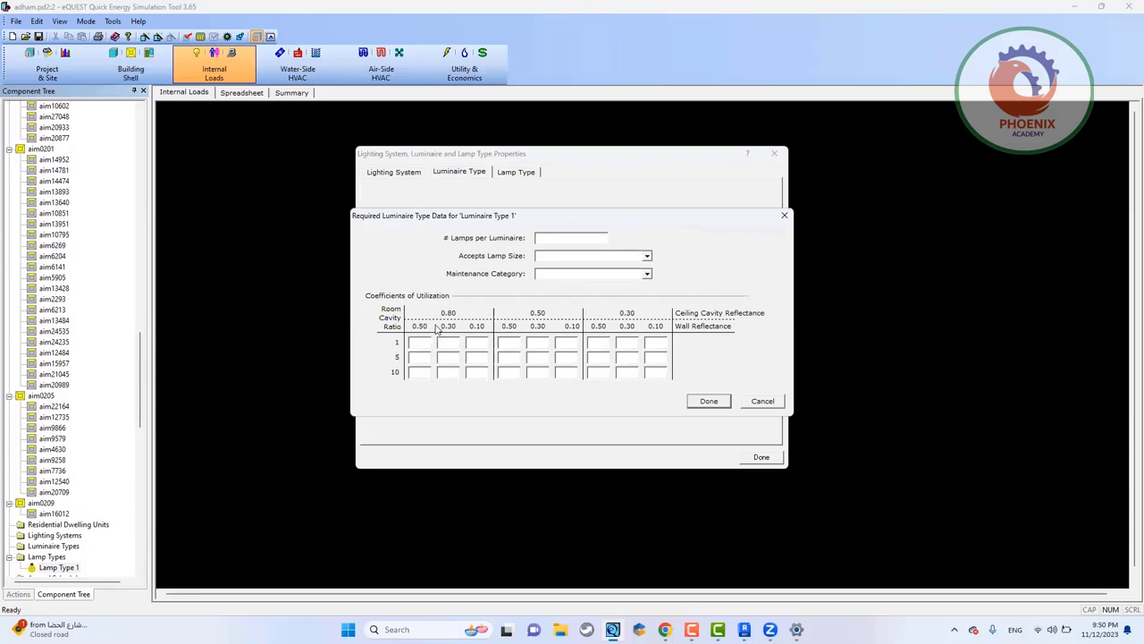
left_click(711, 401)
key("Return")
left_click(753, 404)
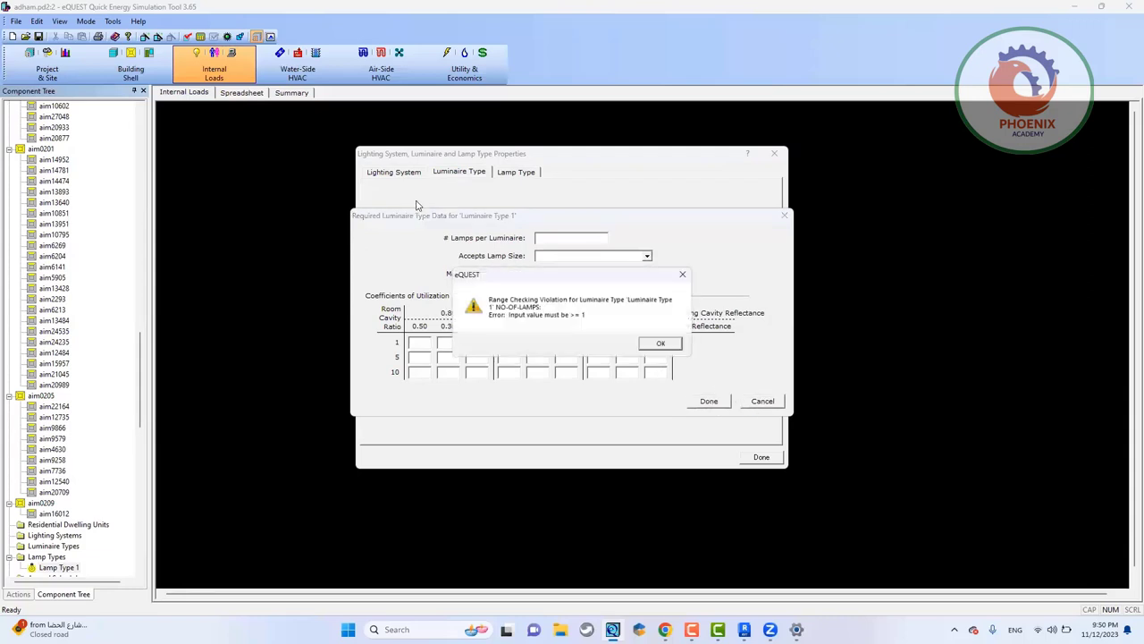
left_click(660, 344)
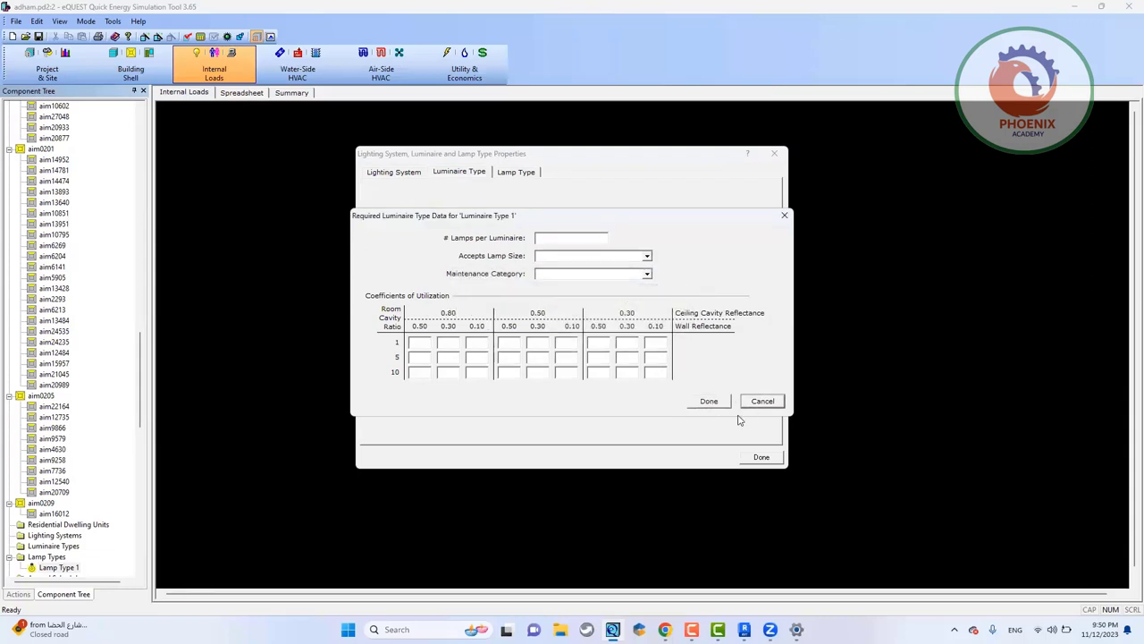
Step: Define Luminaire Type 1 with 2 lamps, 24 in. Fluorescent lamp size and LUM-MAINT-II maintenance category, and close the properties
left_click(566, 236)
left_click(583, 256)
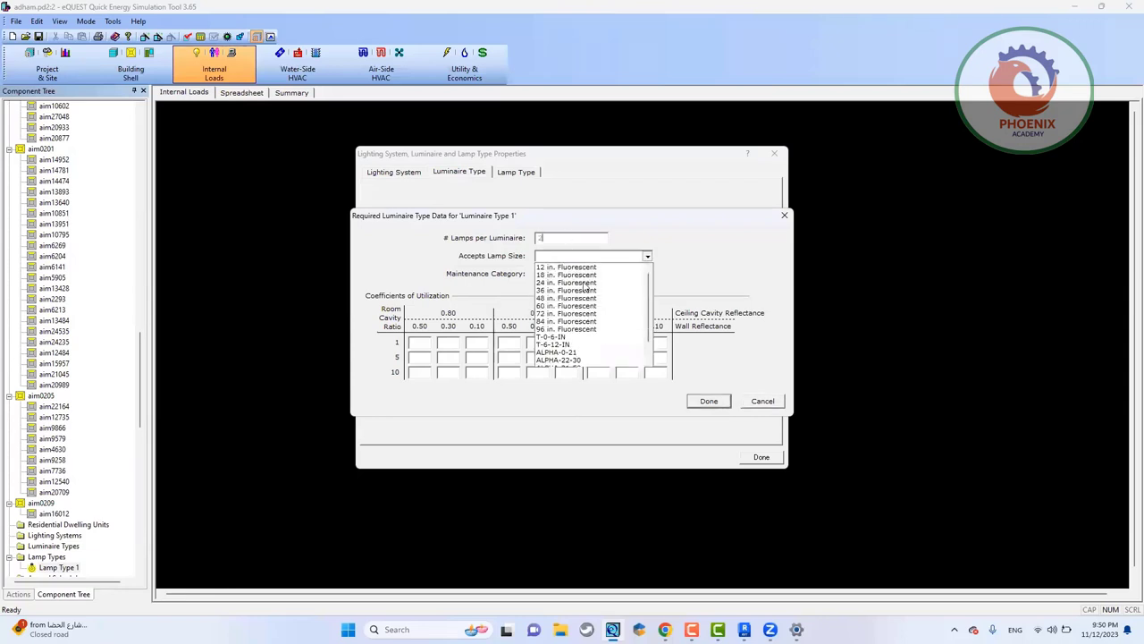
left_click(590, 270)
left_click(592, 274)
scroll(590, 300, "up", 1)
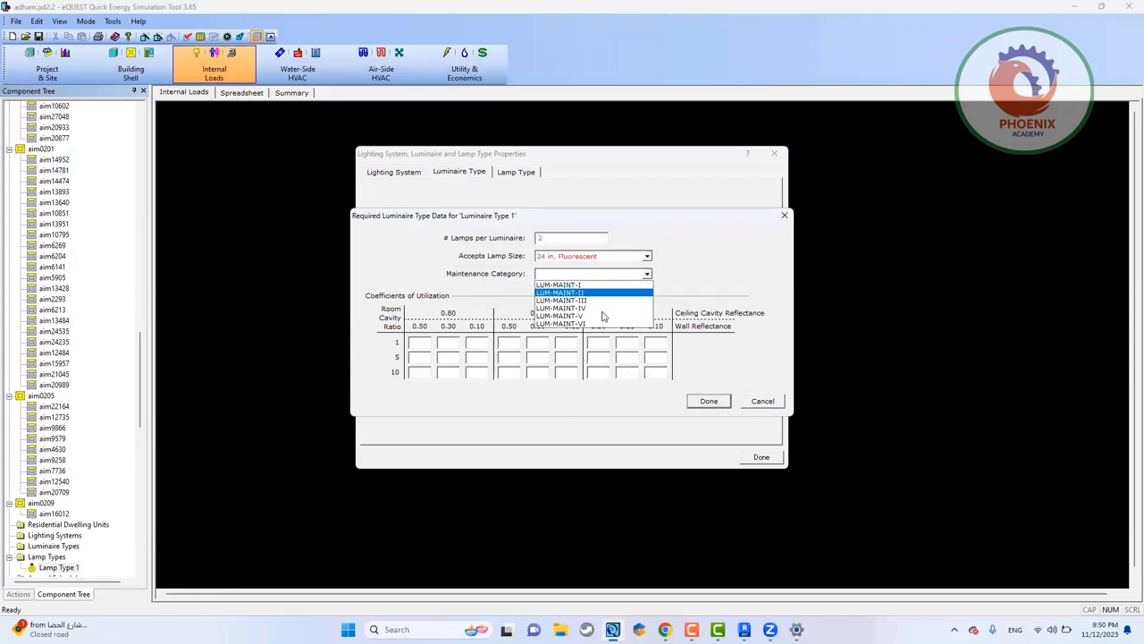
left_click(561, 285)
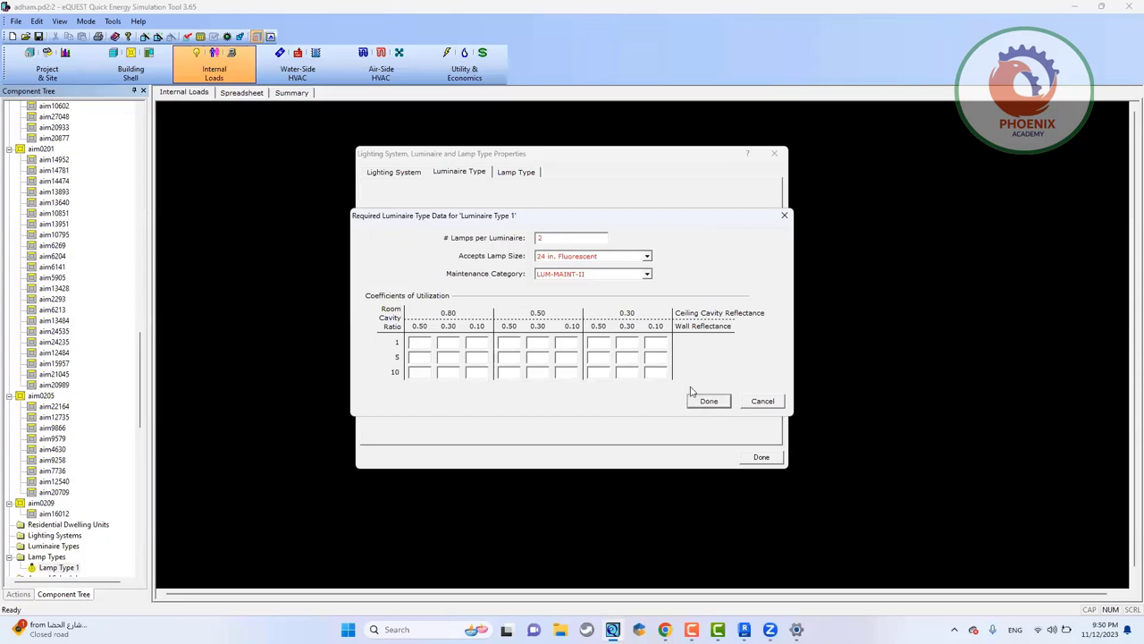
left_click(706, 400)
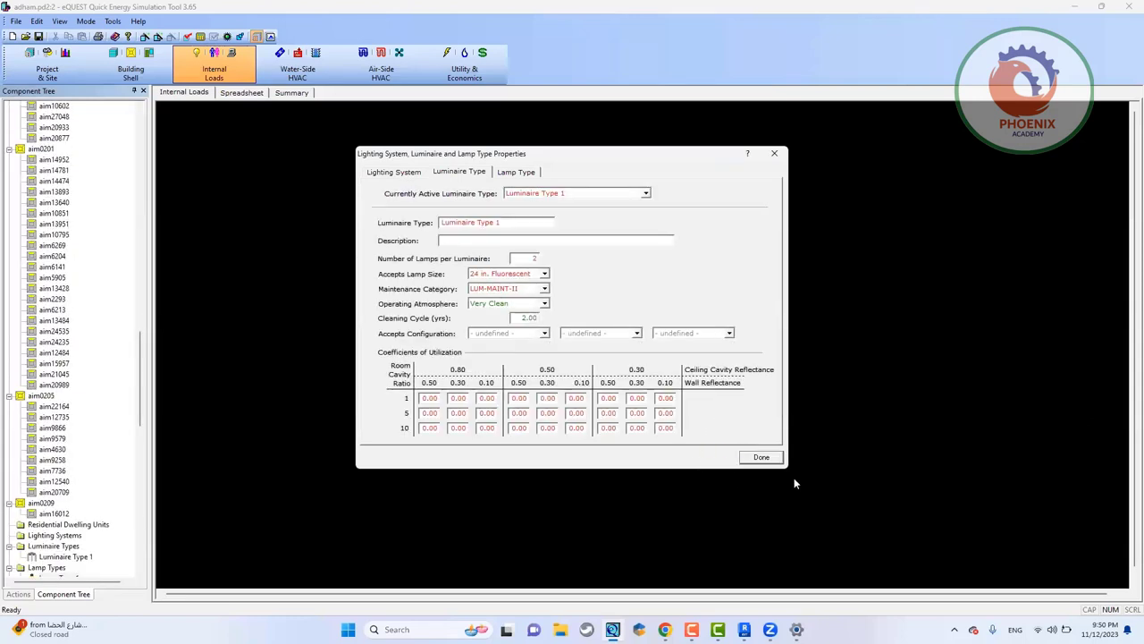
left_click(761, 458)
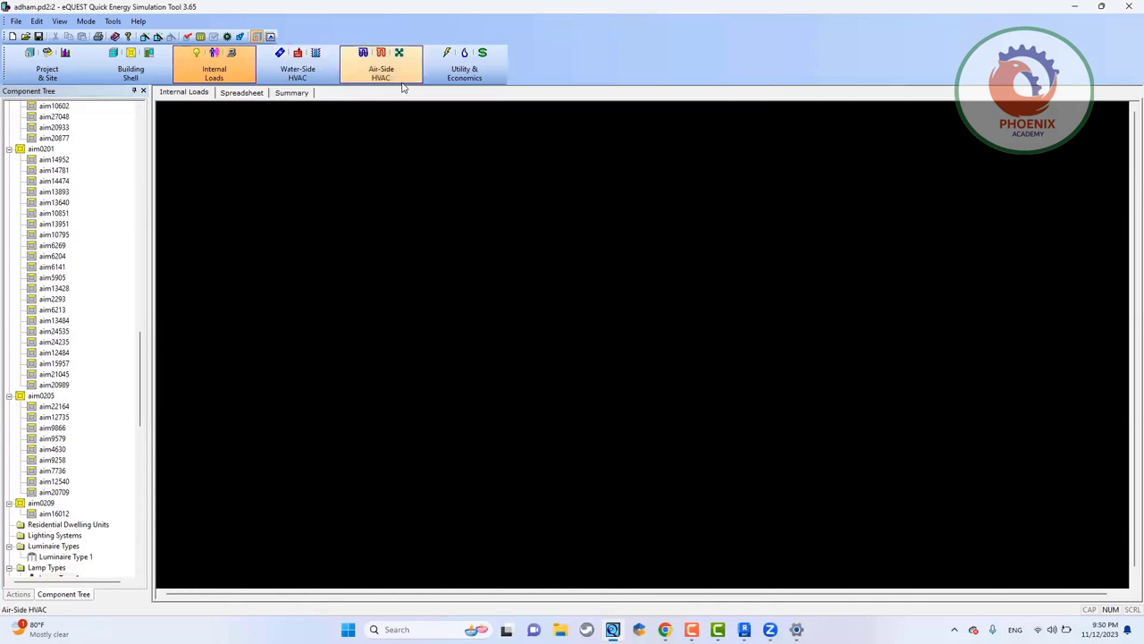
Step: Examine the water-side HVAC plant loops and the component types that can be created for the project
left_click(298, 67)
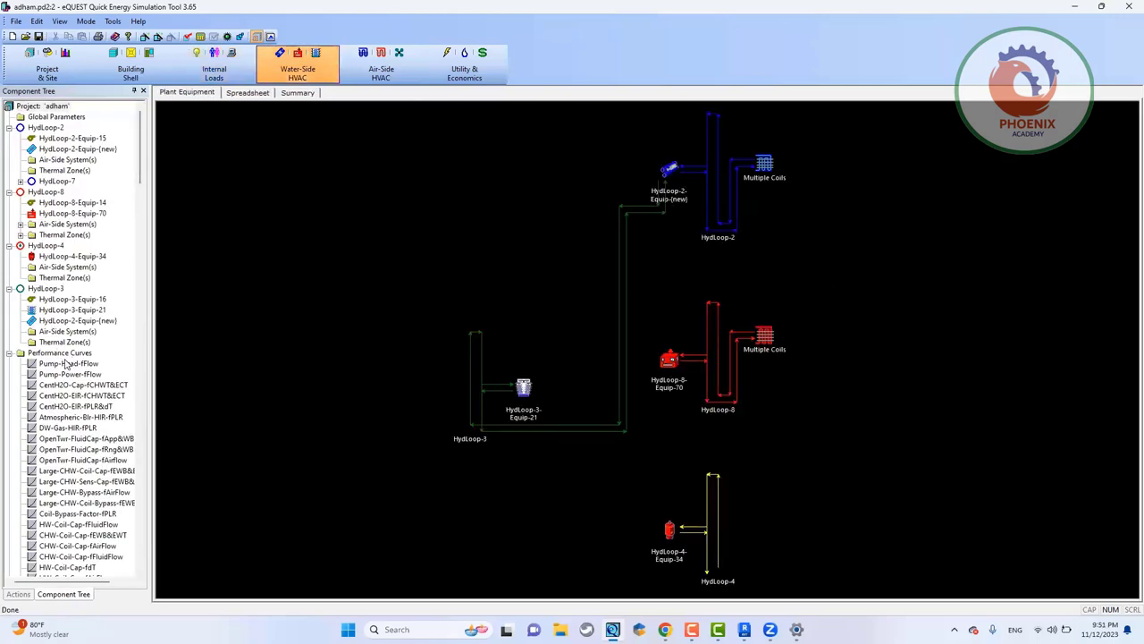
left_click(65, 107)
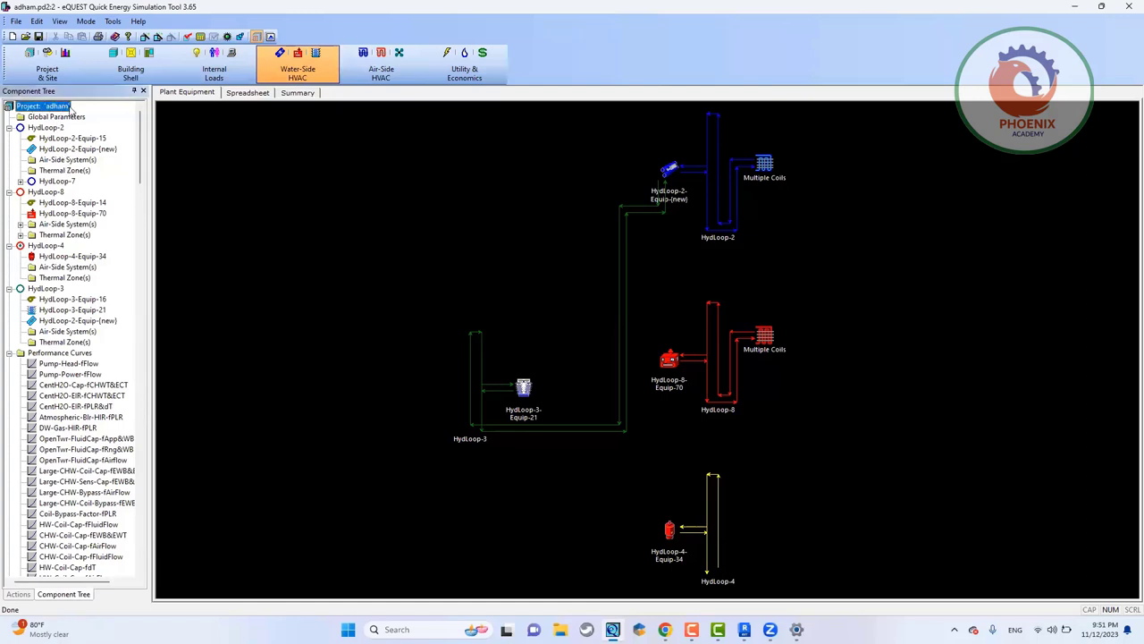
right_click(72, 106)
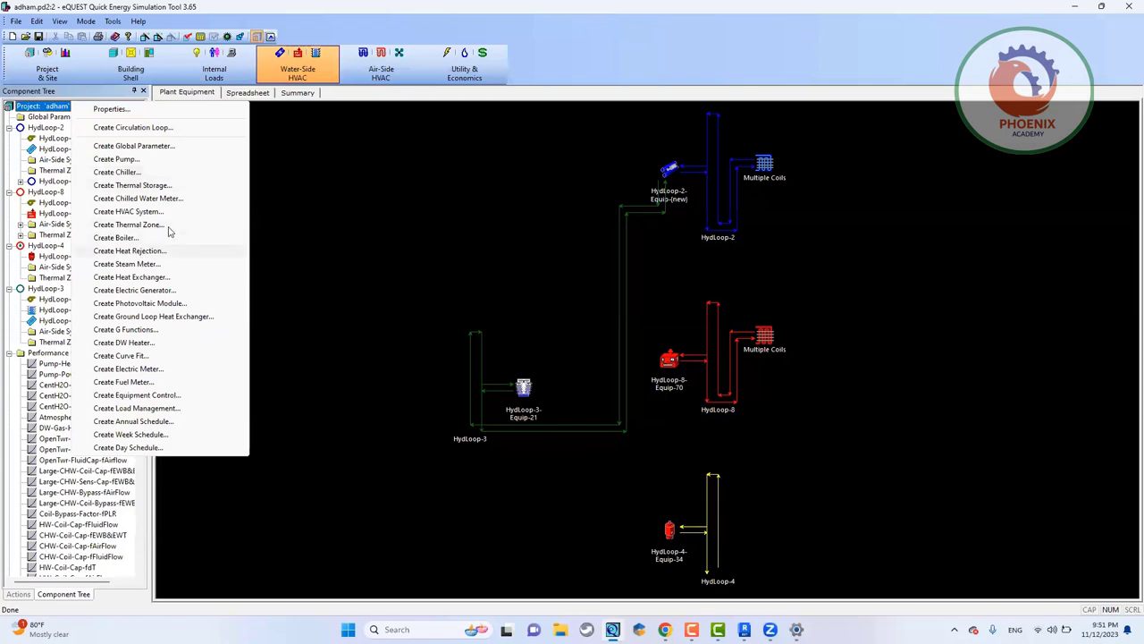
left_click(274, 101)
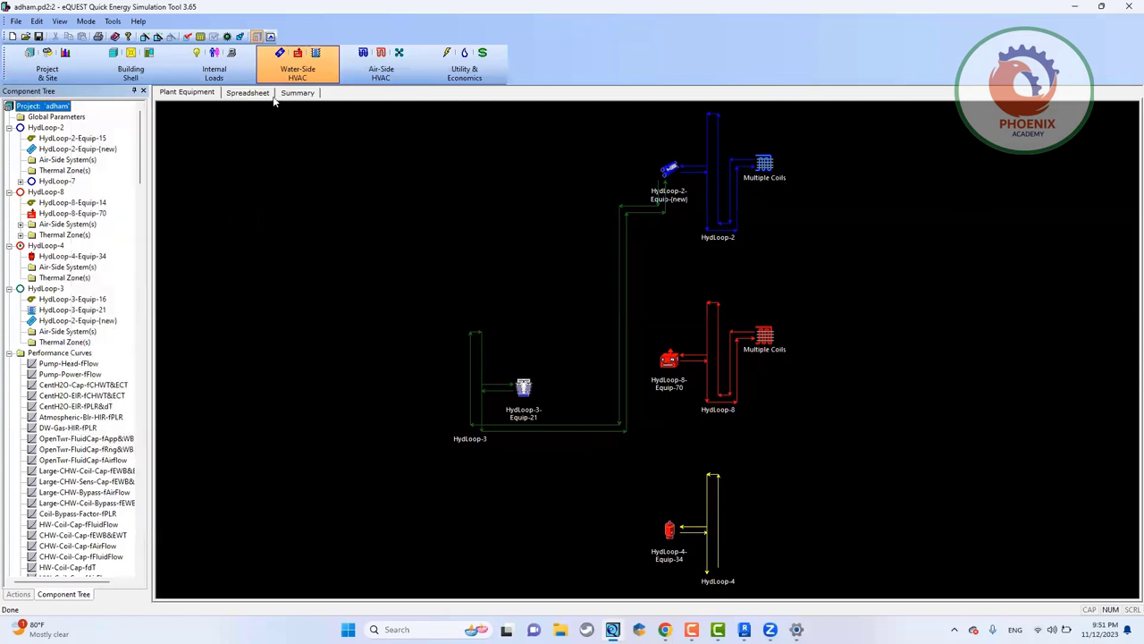
Step: Save the project, run the building simulation, and review the monthly electric and gas consumption report
left_click(201, 38)
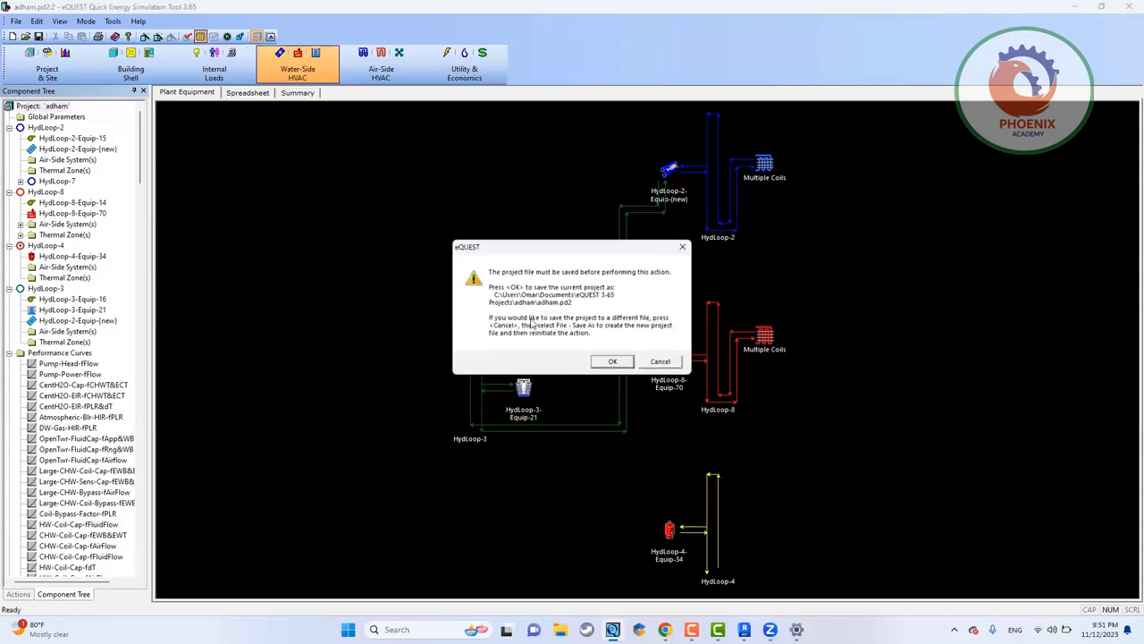
left_click(614, 362)
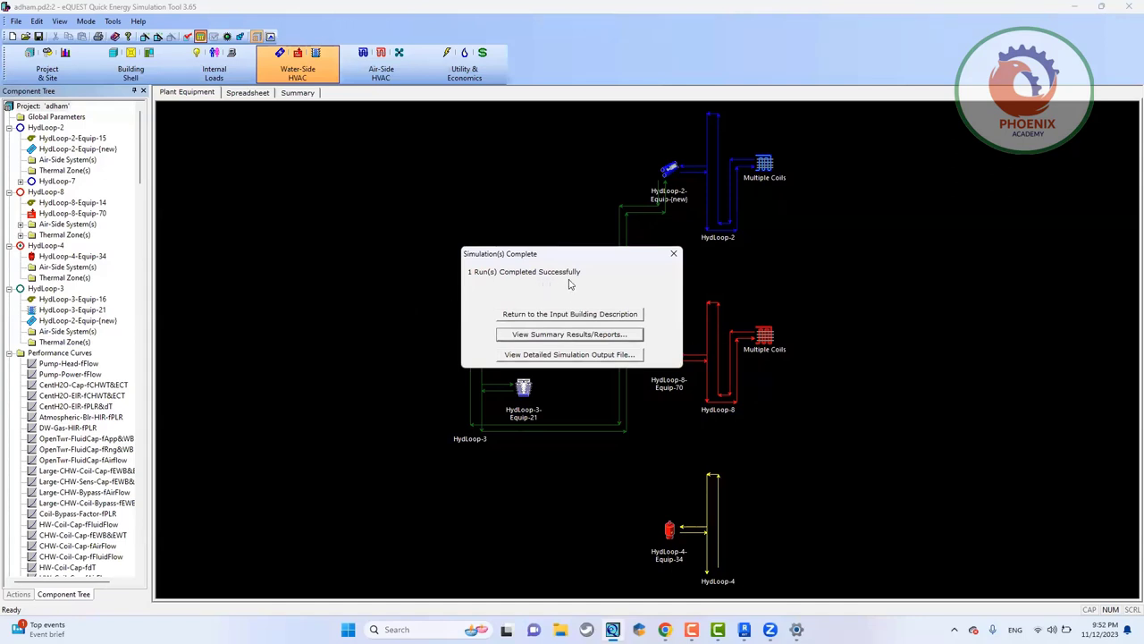
left_click(577, 334)
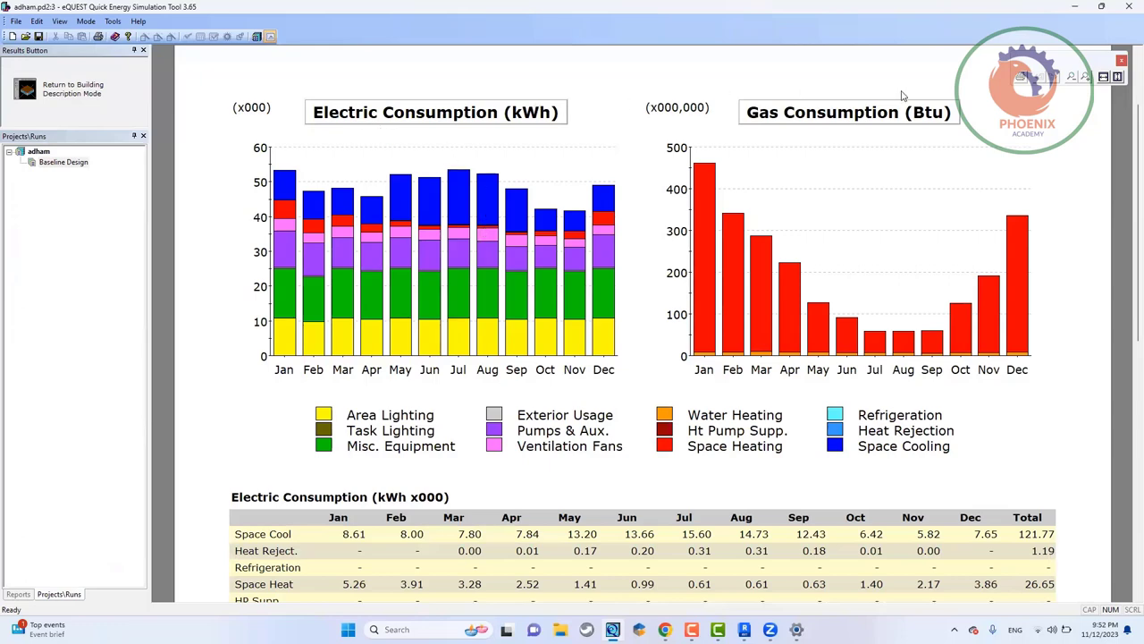
scroll(599, 338, "down", 3)
scroll(599, 338, "down", 15)
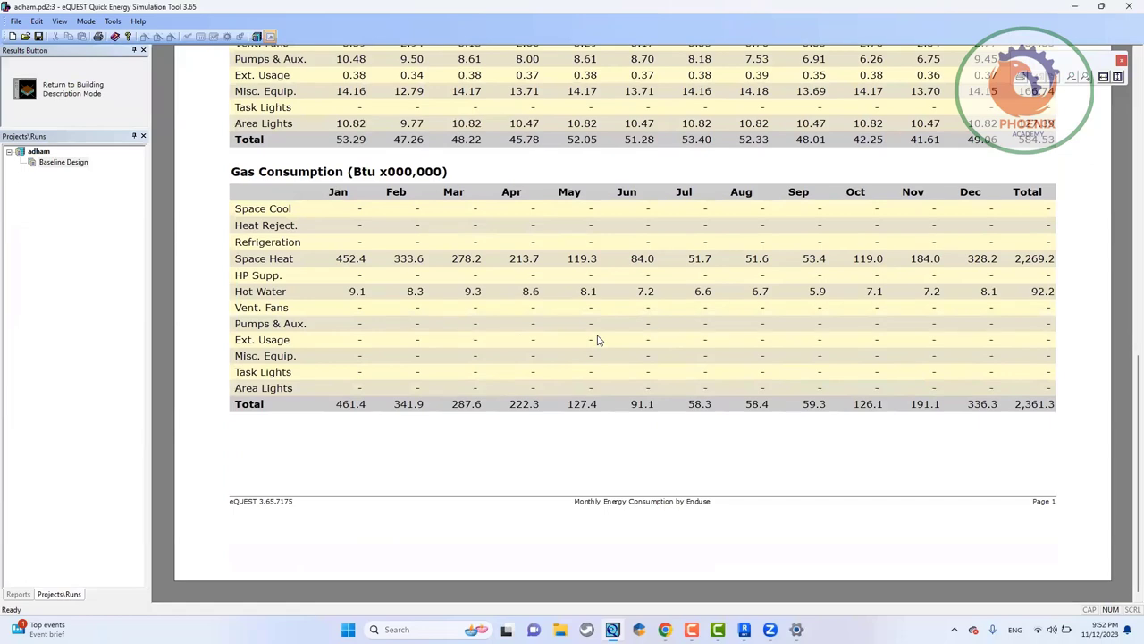
scroll(599, 340, "up", 15)
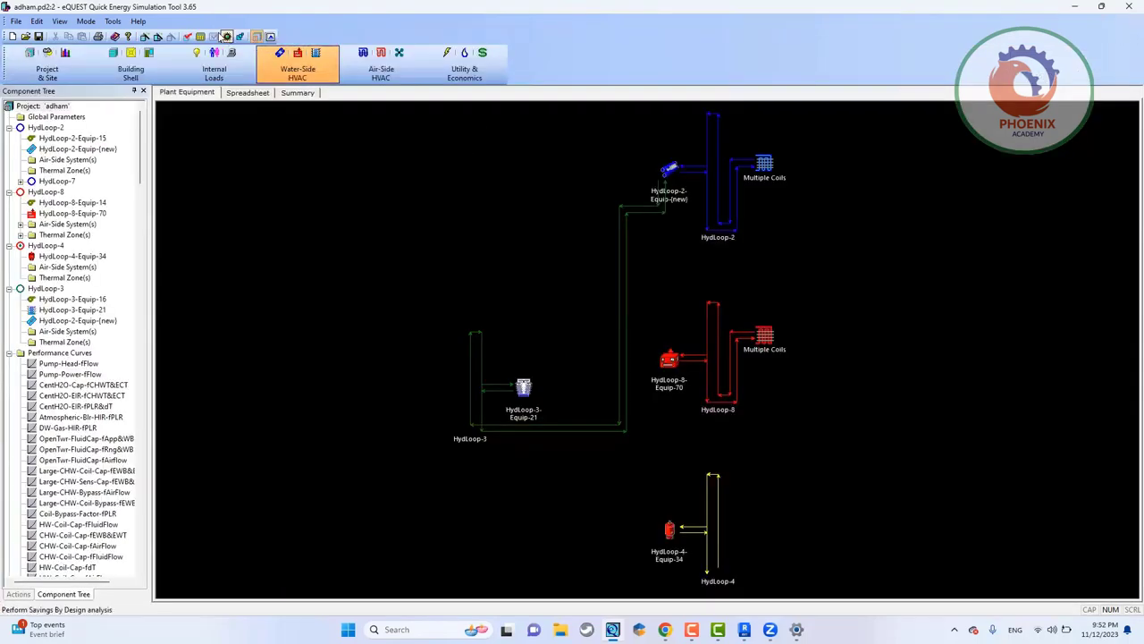
Step: Save and simulate the project again, and open the detailed simulation output of the Baseline Design run
left_click(200, 36)
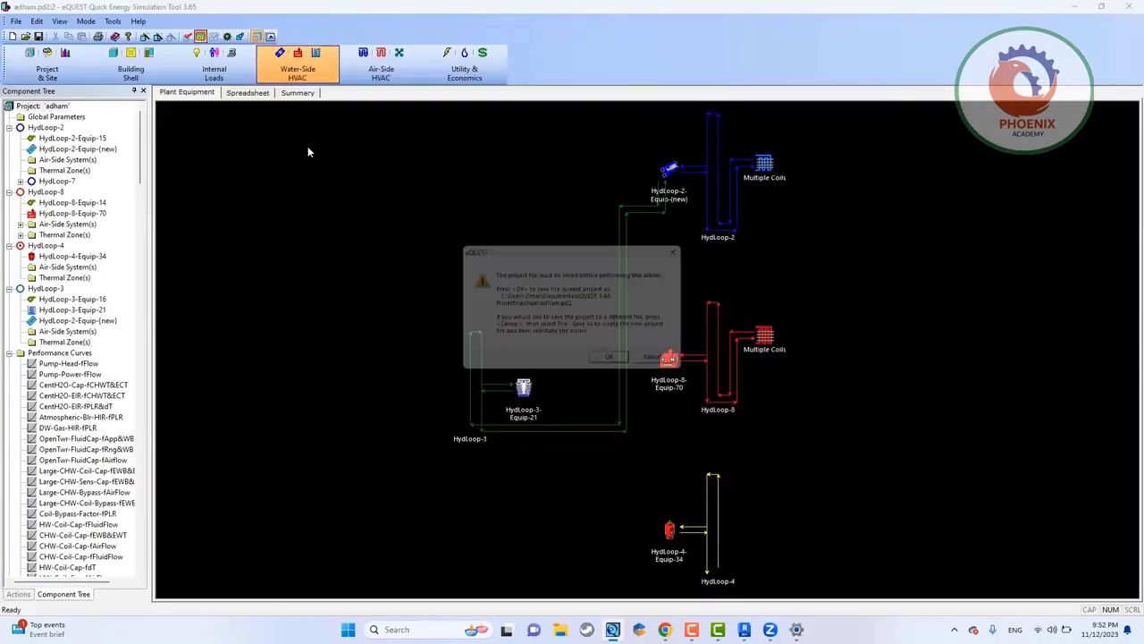
left_click(613, 363)
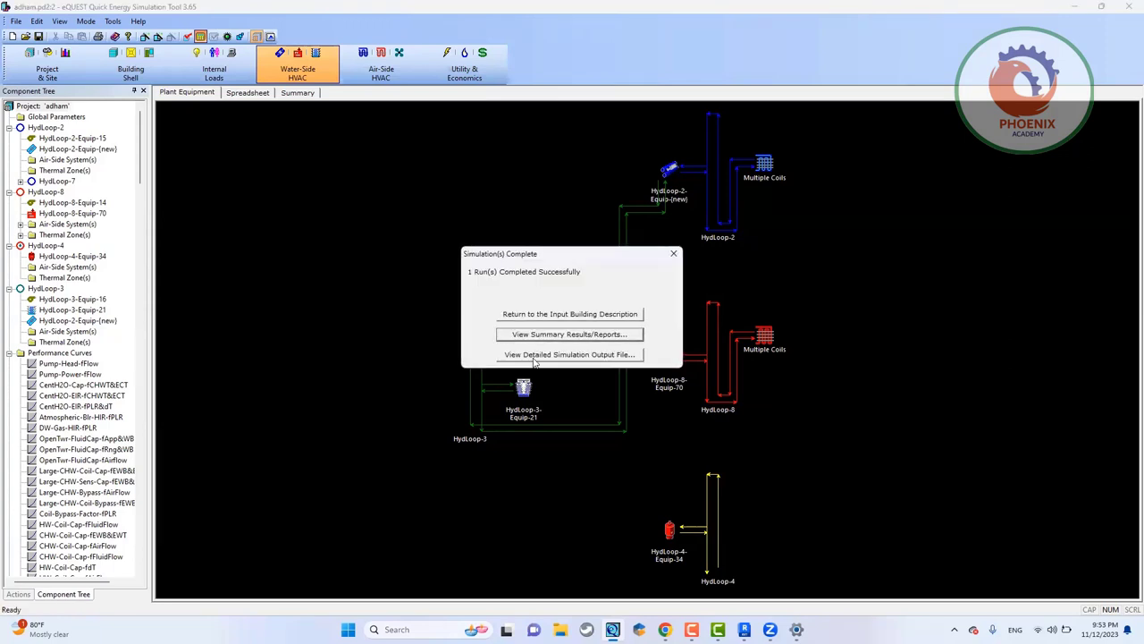
left_click(529, 357)
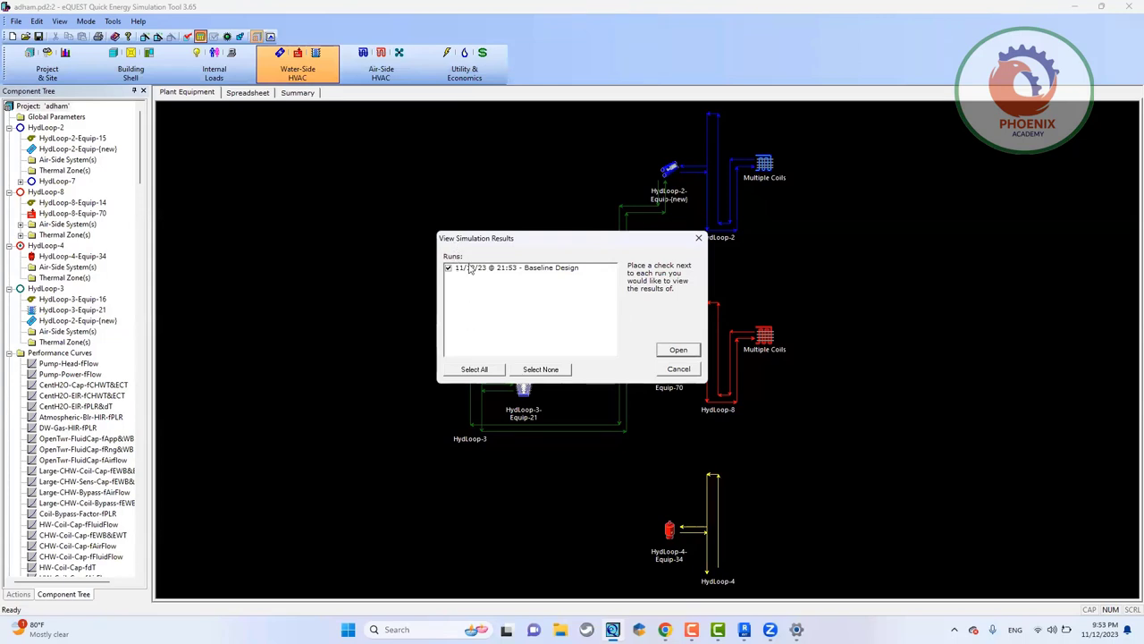
left_click(492, 368)
left_click(675, 350)
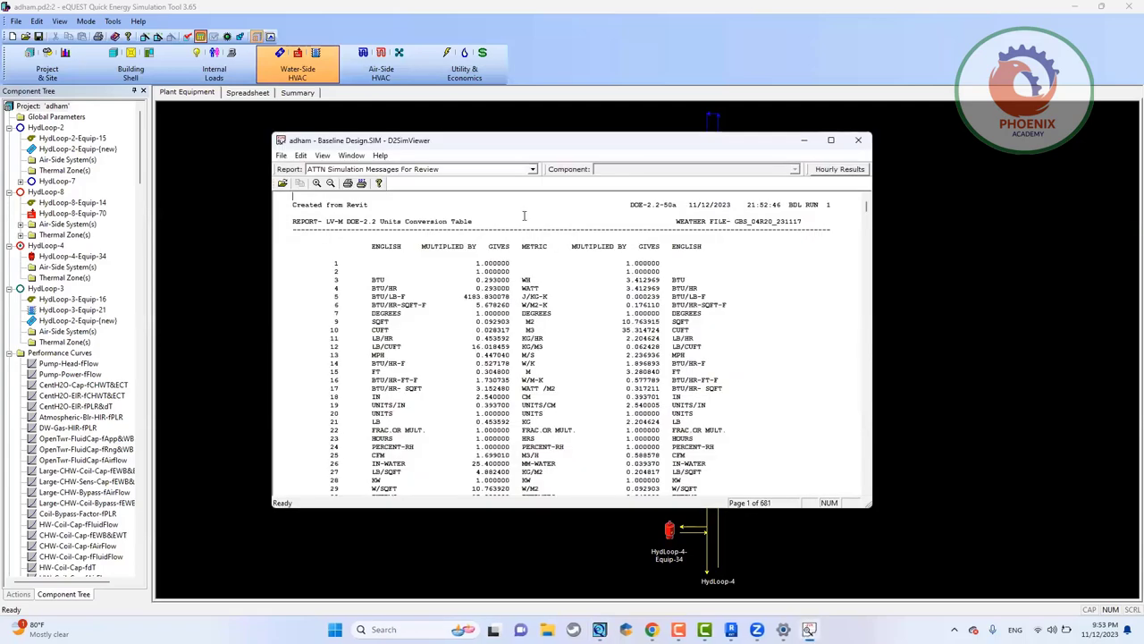
Step: Read through the detailed simulation output, from the units conversion table to the listing of spaces by floor
scroll(520, 280, "down", 2)
scroll(520, 280, "up", 2)
scroll(431, 296, "down", 3)
scroll(342, 212, "up", 3)
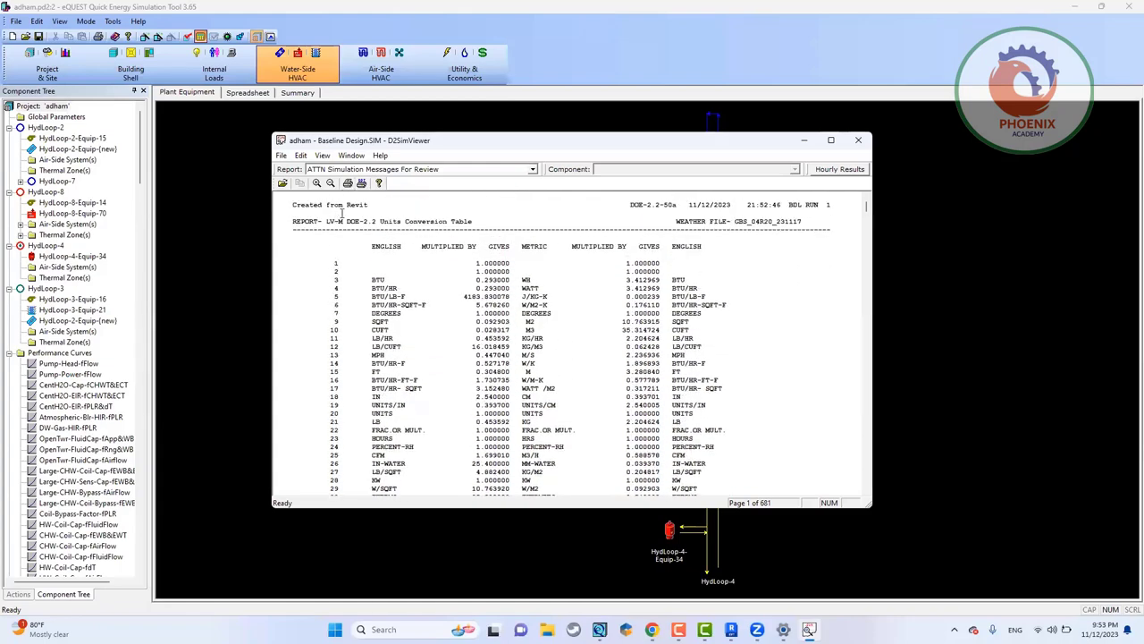
scroll(688, 284, "down", 10)
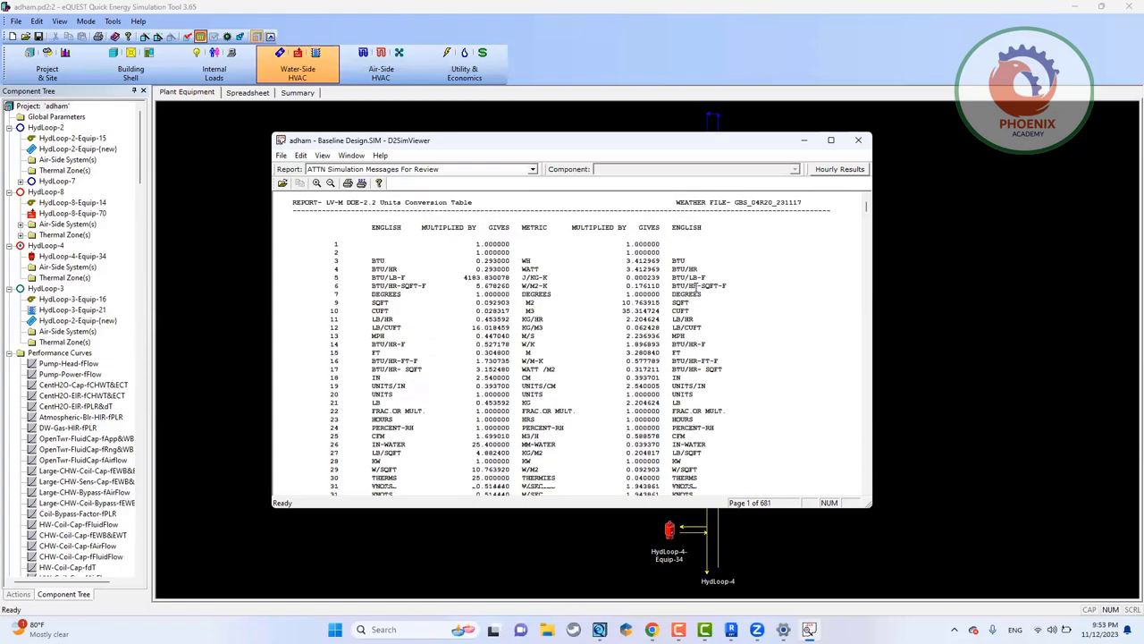
scroll(696, 286, "down", 20)
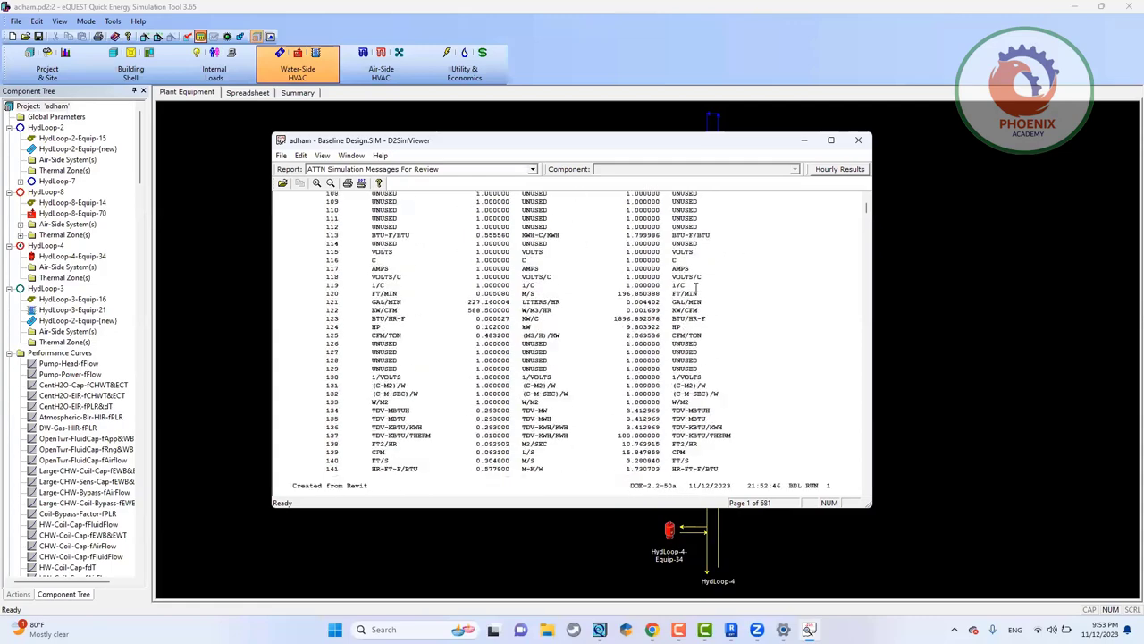
scroll(696, 286, "down", 6)
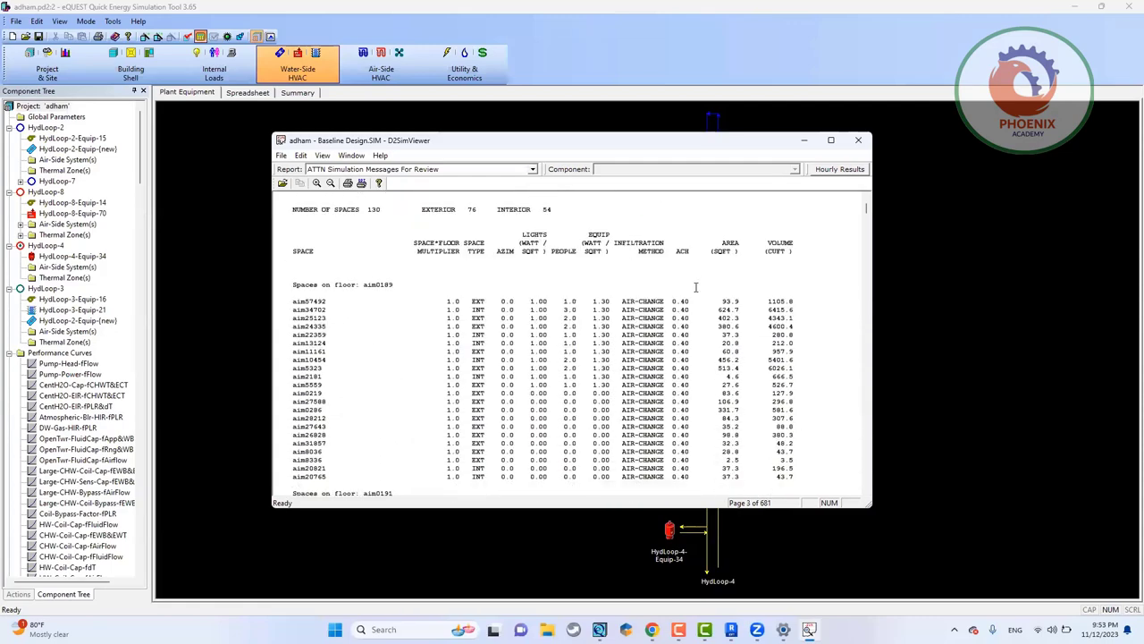
Step: Read the rest of the detailed simulation output from the spaces list to the yearly summary, and return to the building description
scroll(696, 286, "down", 15)
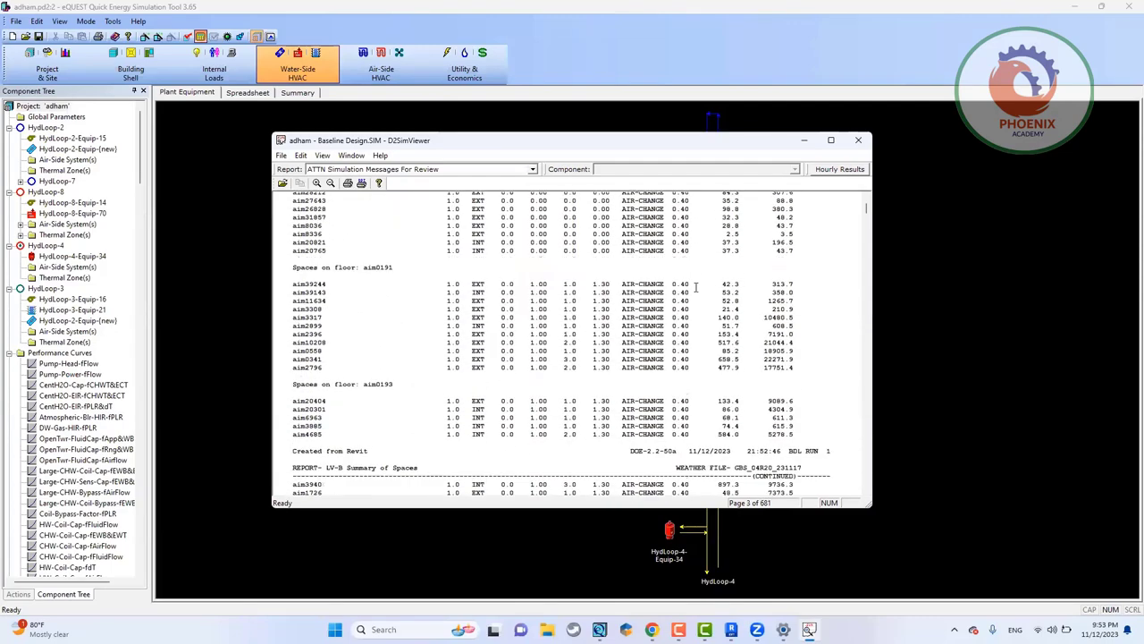
scroll(695, 286, "down", 15)
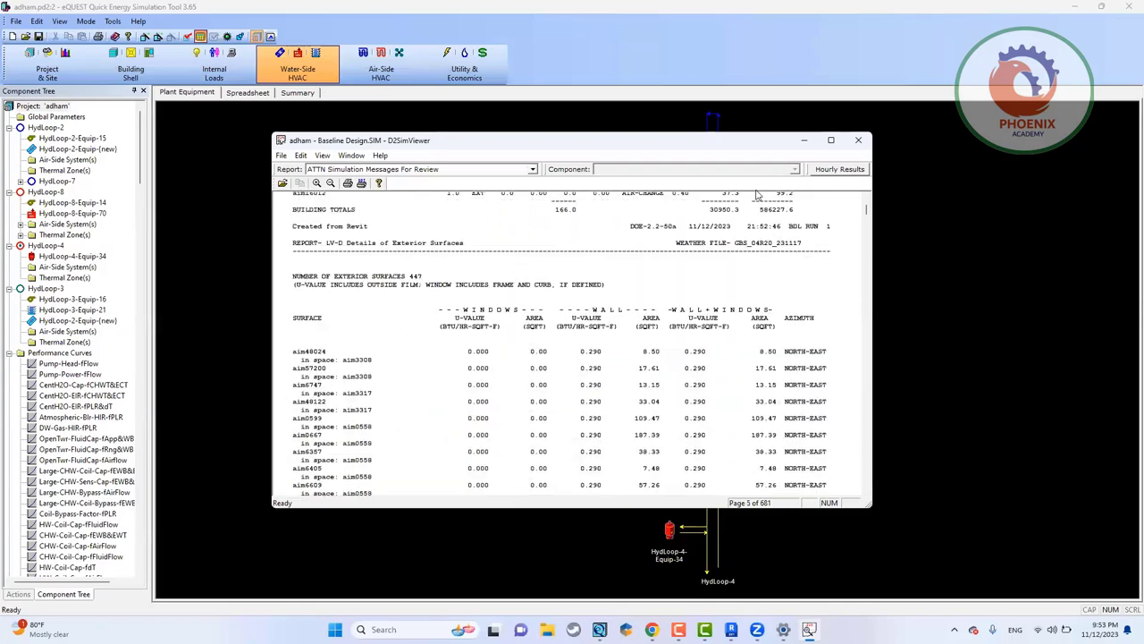
scroll(849, 322, "down", 15)
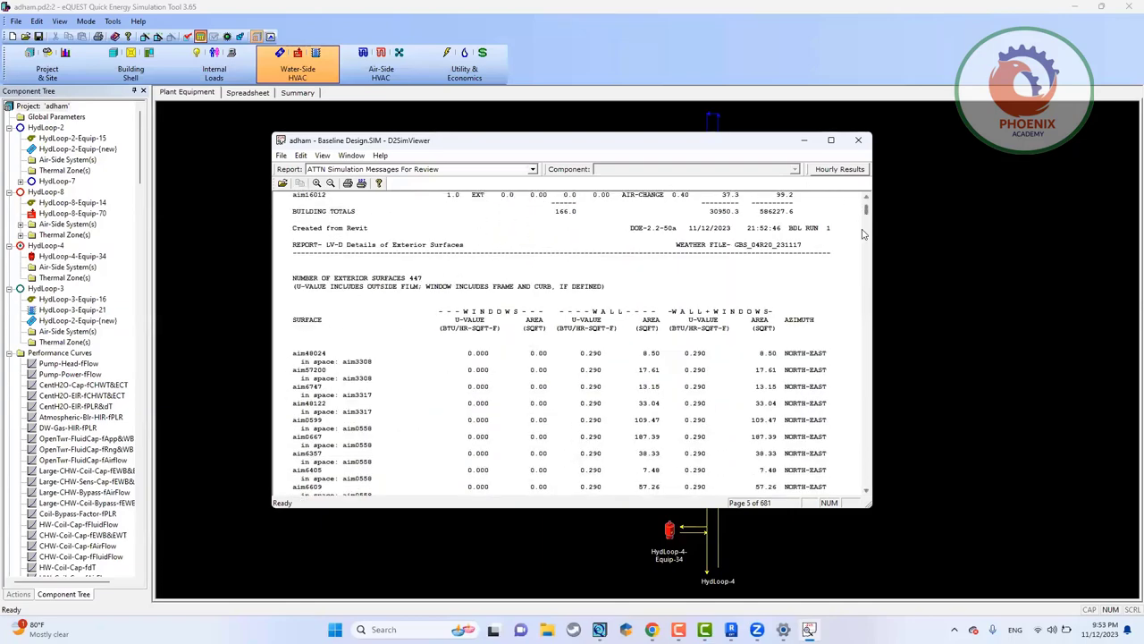
scroll(850, 322, "down", 15)
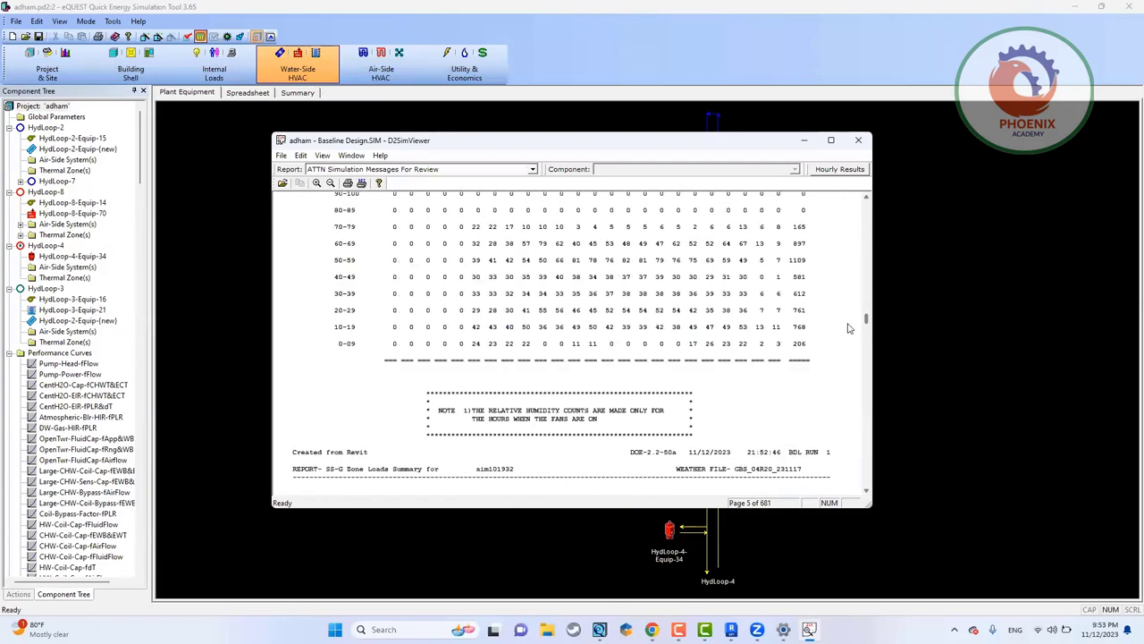
scroll(827, 426, "up", 20)
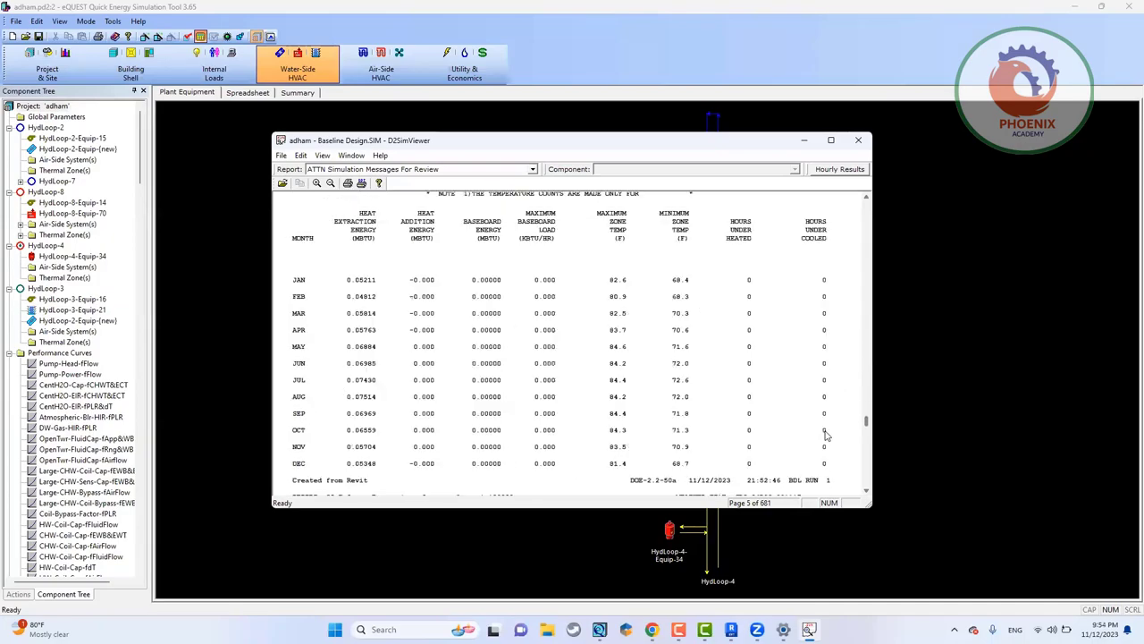
scroll(831, 482, "up", 20)
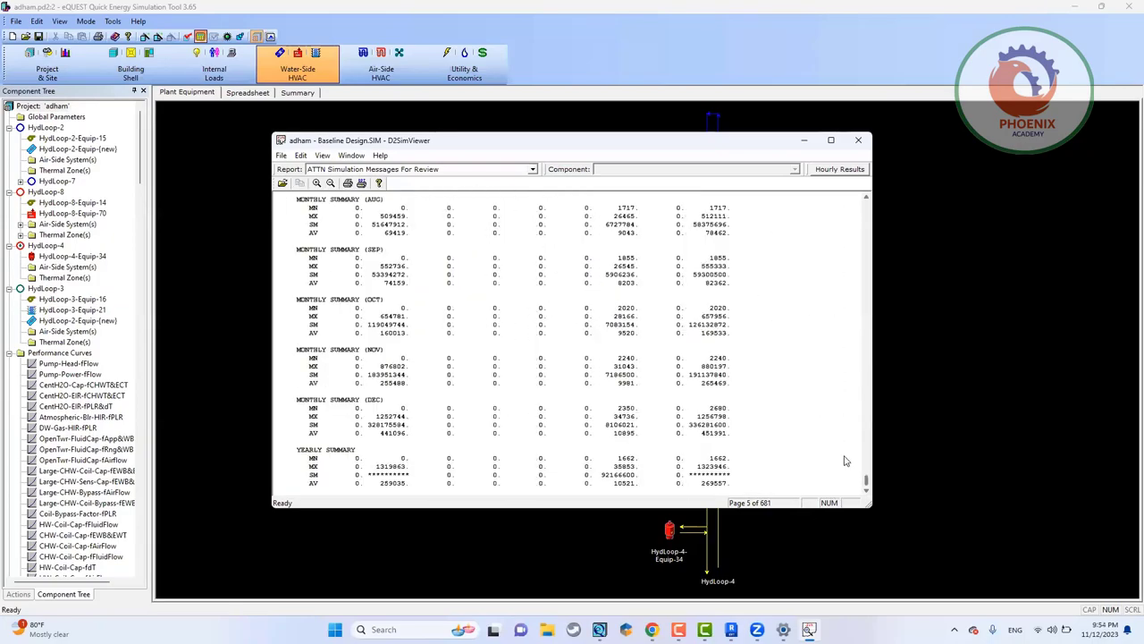
left_click(858, 141)
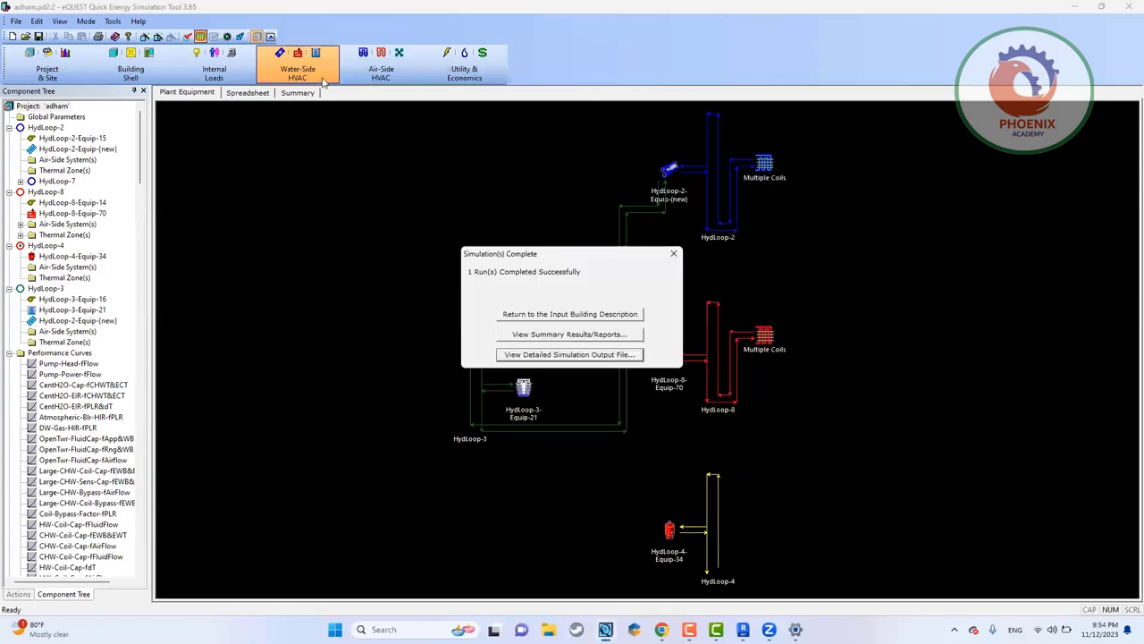
left_click(549, 315)
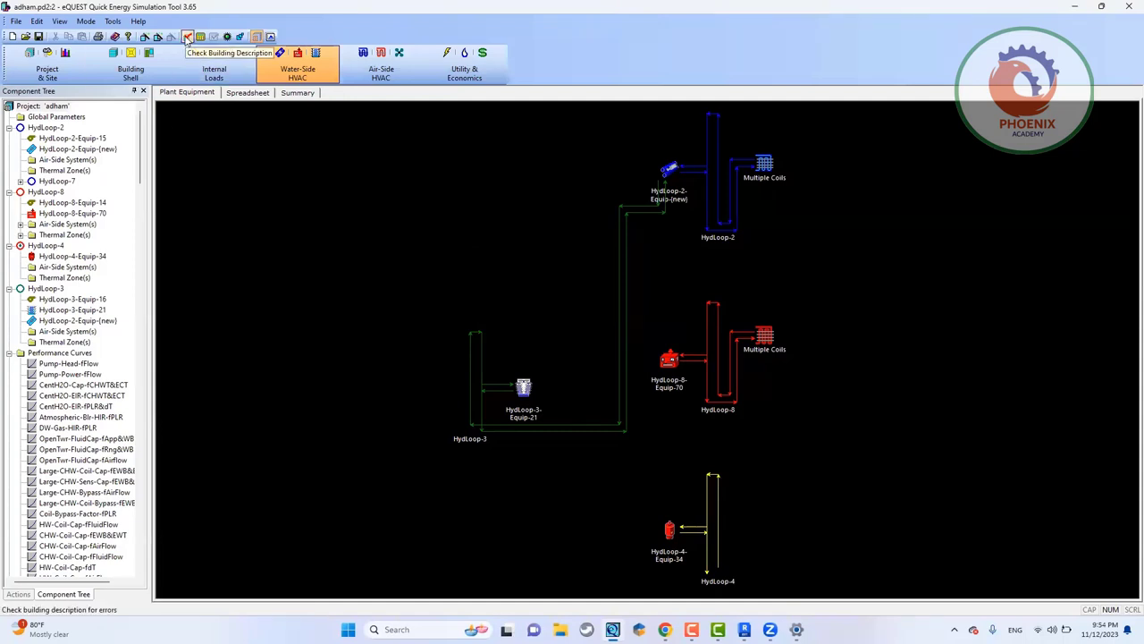
Step: Check the building description for BDL errors and dismiss the error listing
left_click(186, 36)
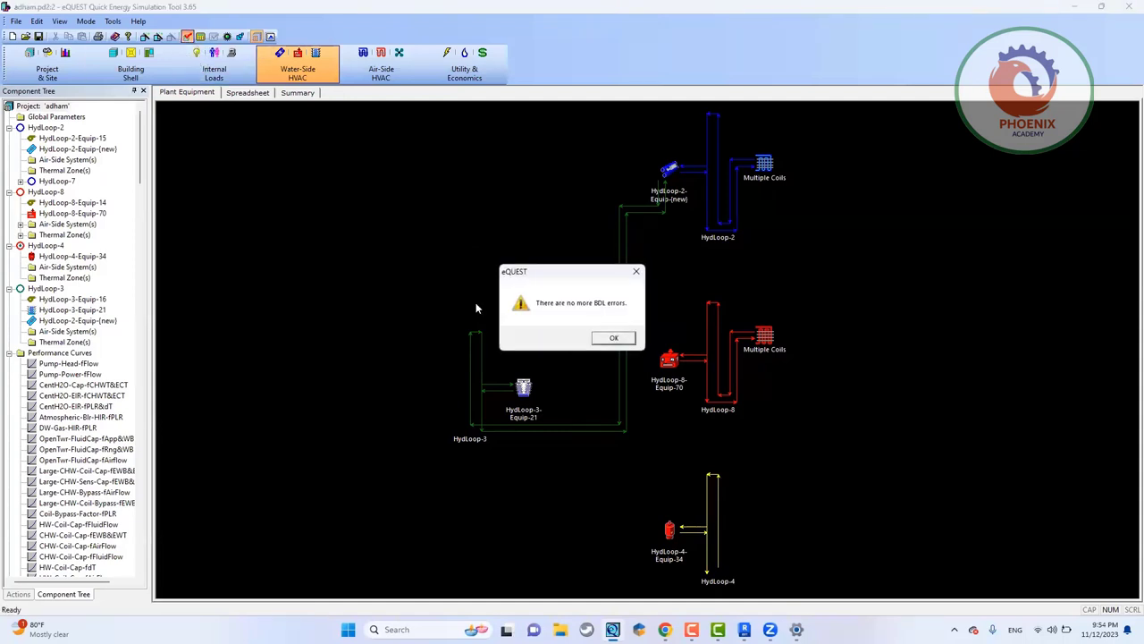
left_click(615, 338)
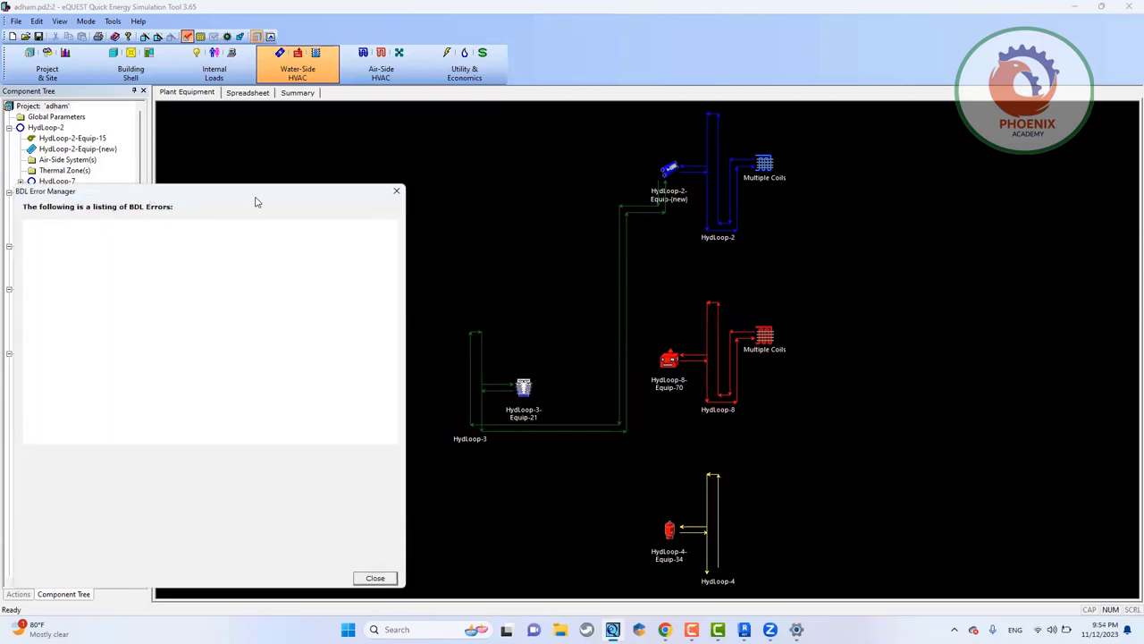
left_click(396, 190)
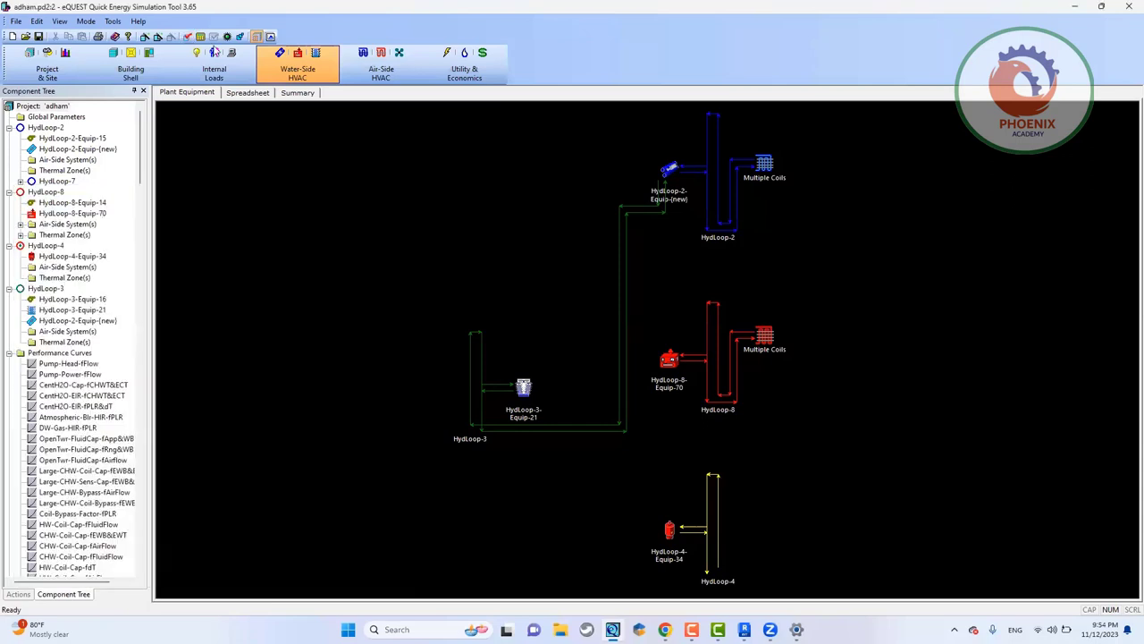
Step: Open the Quality Control Reports and look through the QC summary of report sections
left_click(113, 21)
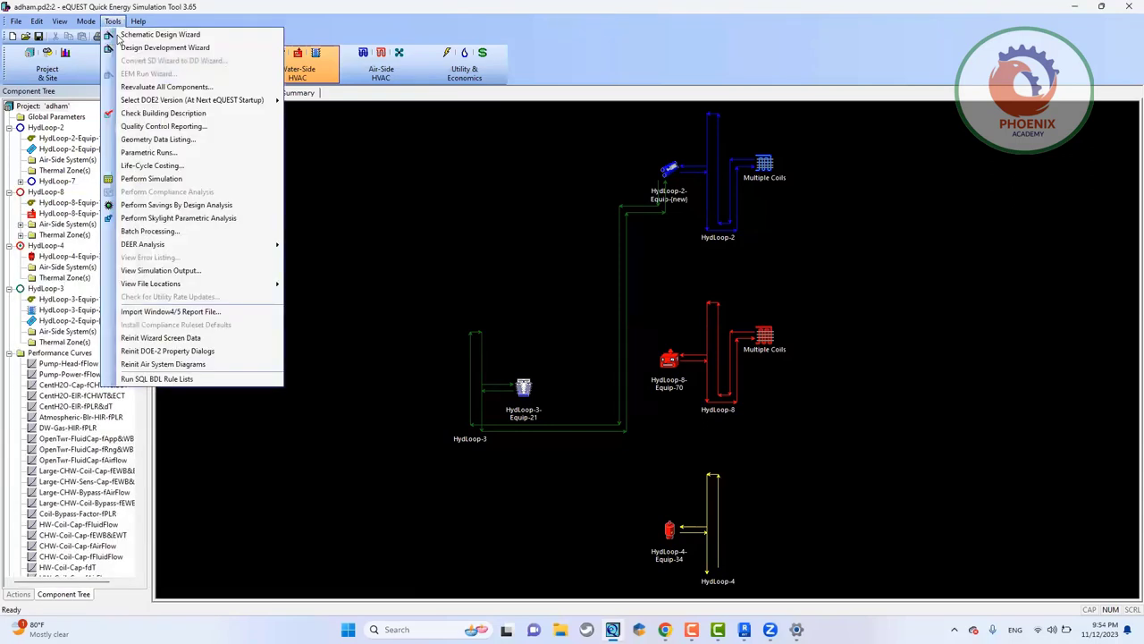
left_click(227, 128)
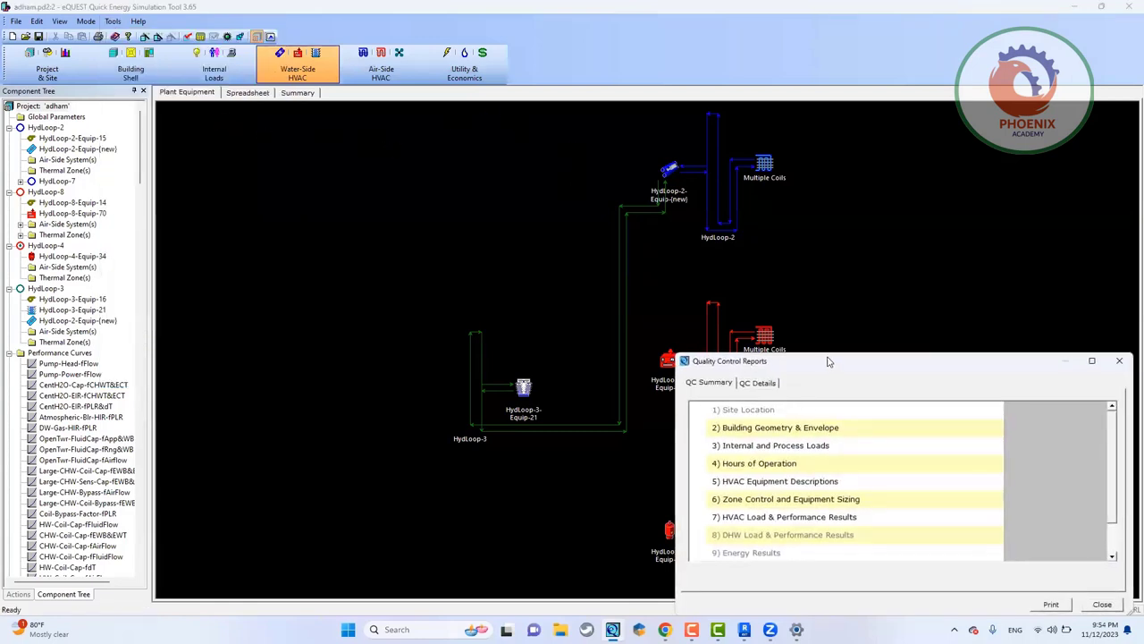
left_click_drag(828, 361, 345, 169)
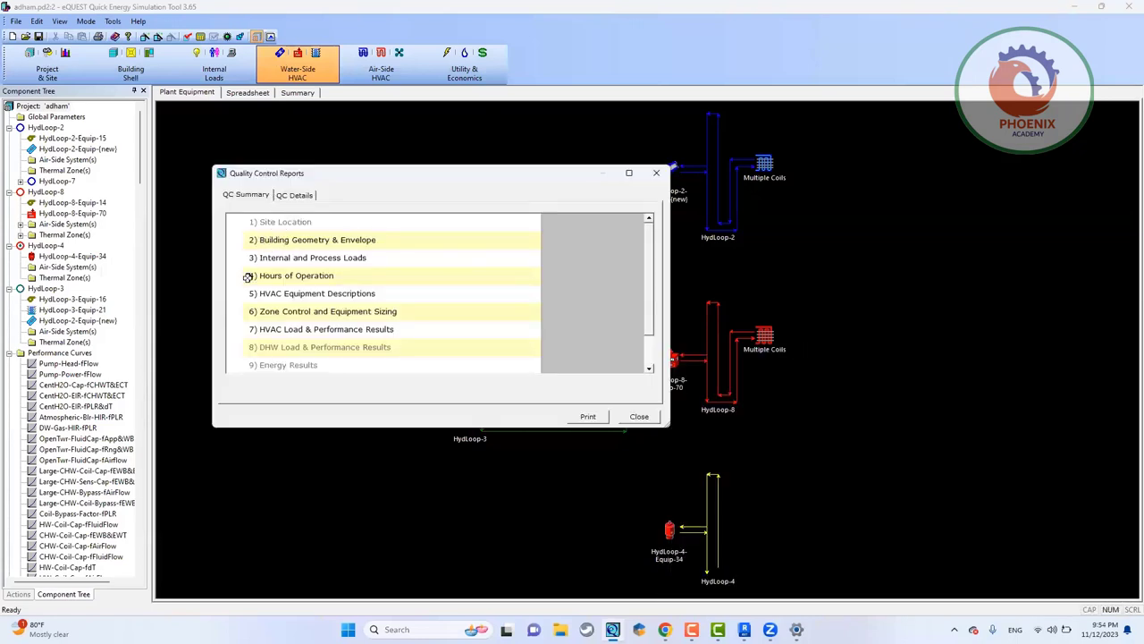
scroll(261, 302, "down", 1)
scroll(261, 302, "up", 1)
Step: Examine the QC details of warnings and errors, display all check entries, and close the reports
left_click(295, 195)
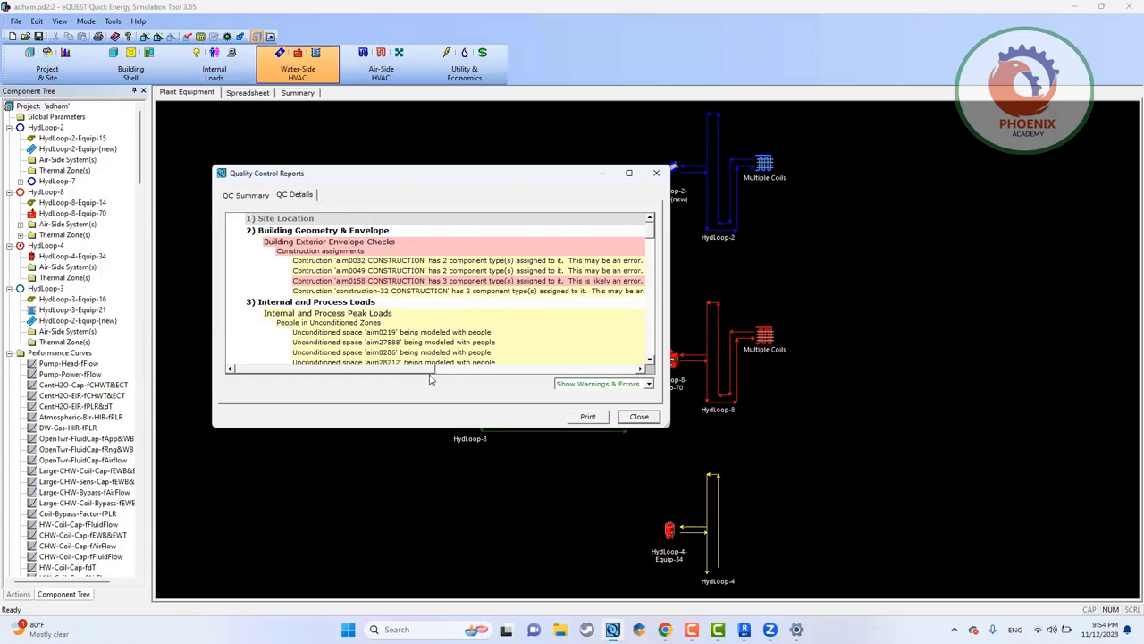
left_click_drag(420, 374, 444, 372)
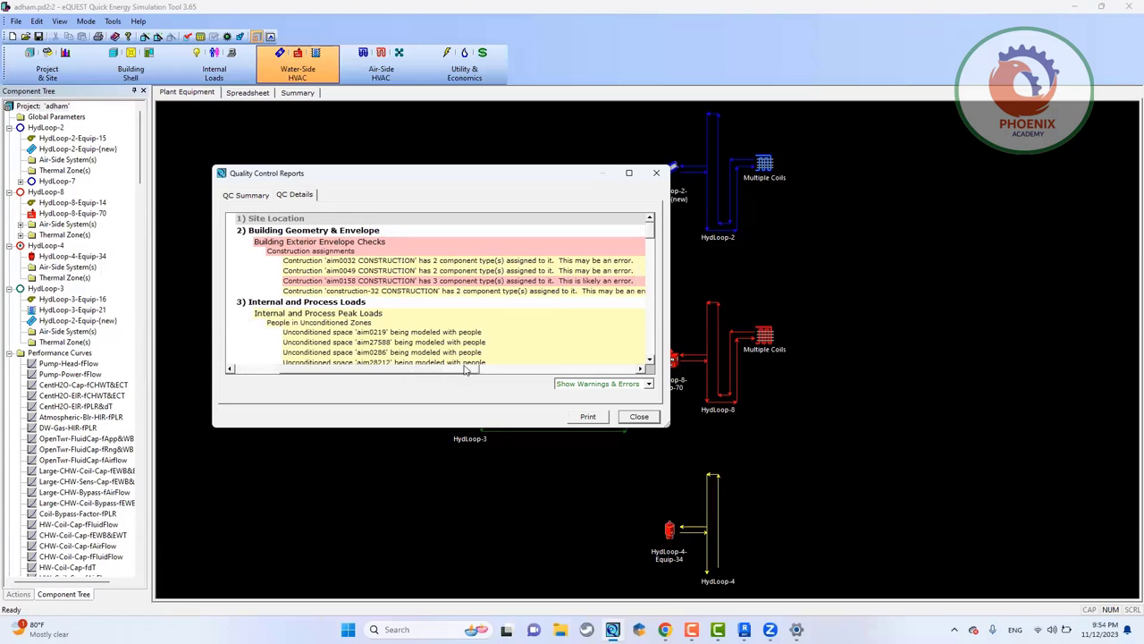
left_click(597, 386)
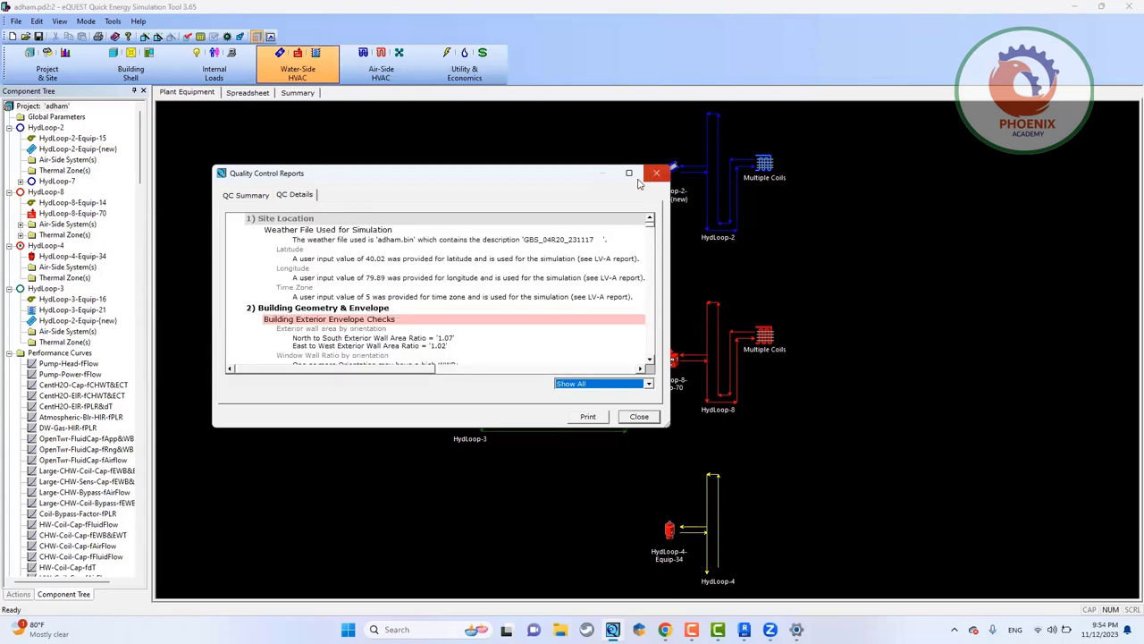
left_click(656, 172)
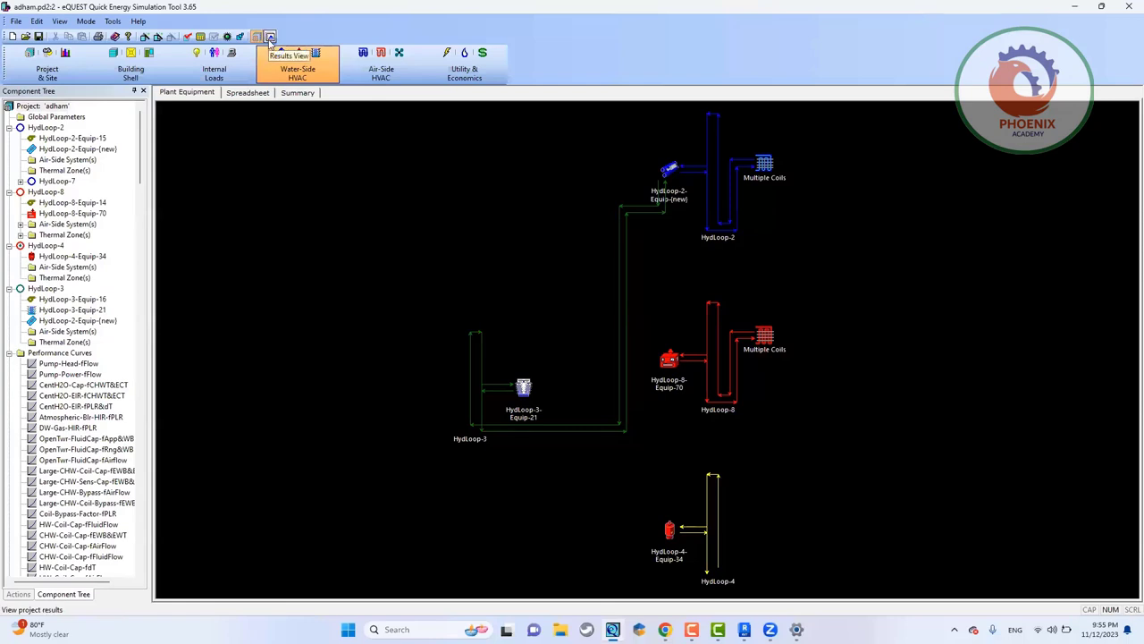
Step: Review the project properties from Utility & Economics: project data, contact information, QC reporting and 3-D view details
left_click(467, 72)
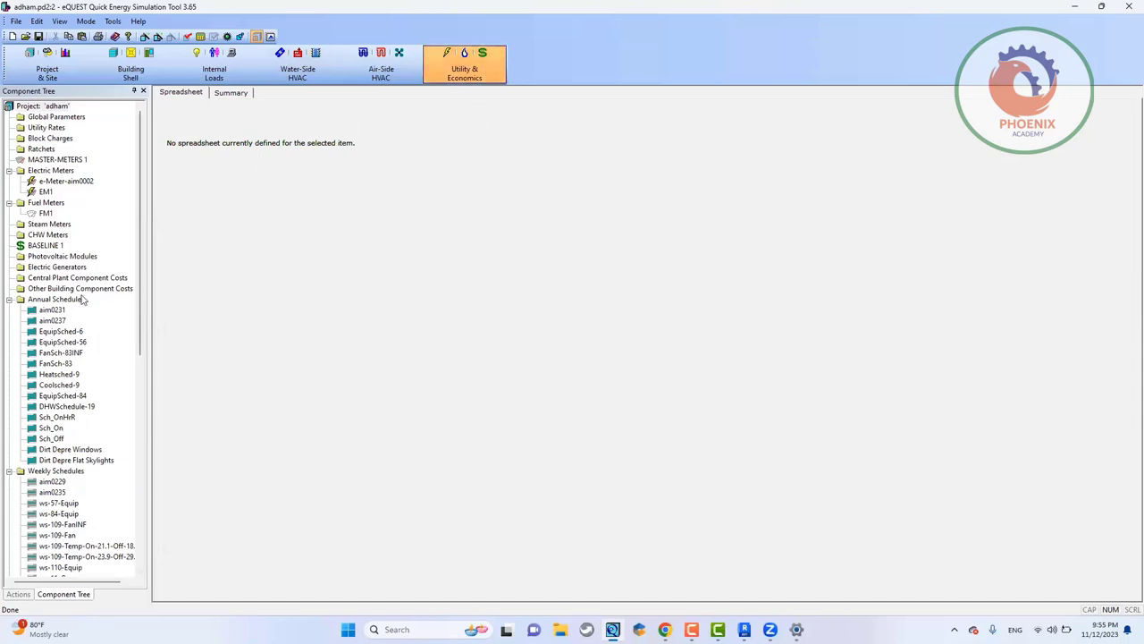
right_click(64, 106)
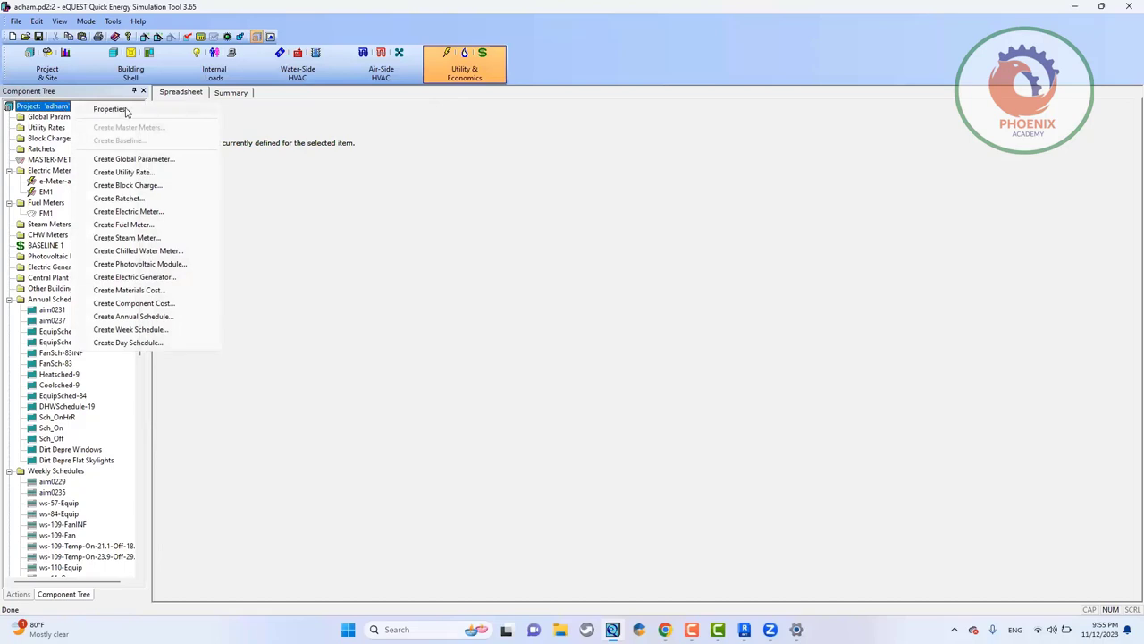
left_click(111, 109)
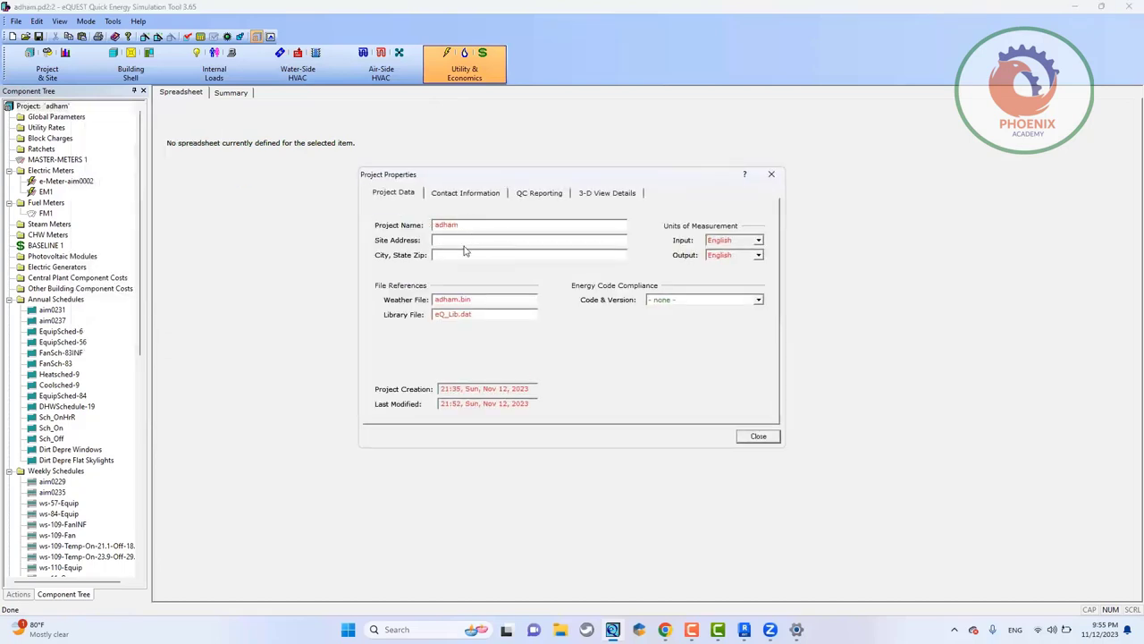
left_click(478, 195)
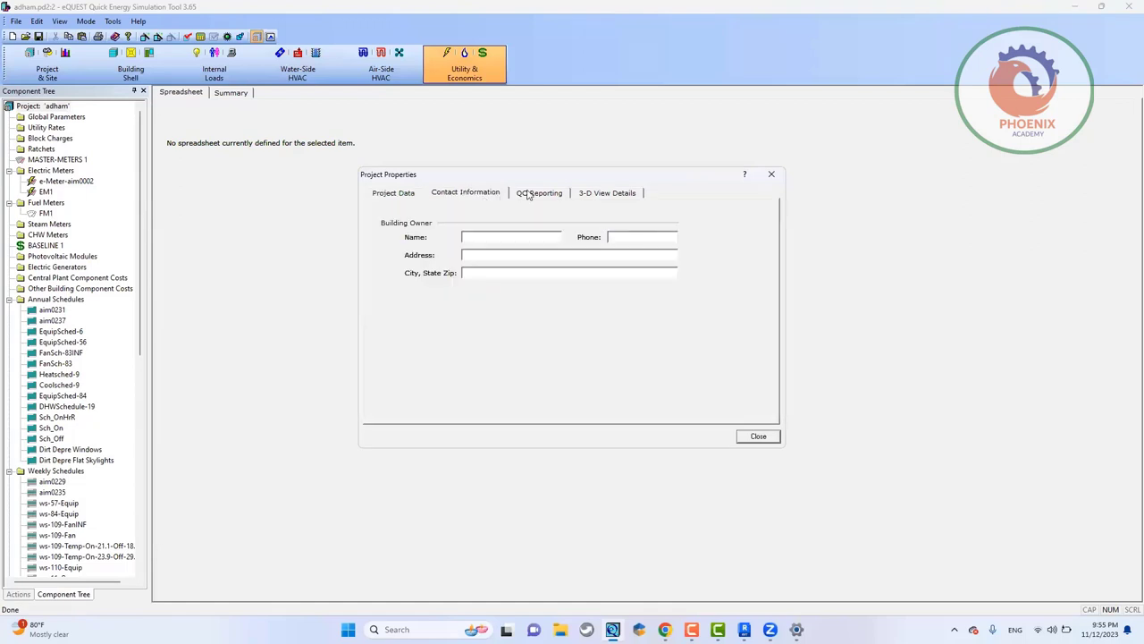
left_click(547, 193)
left_click(611, 193)
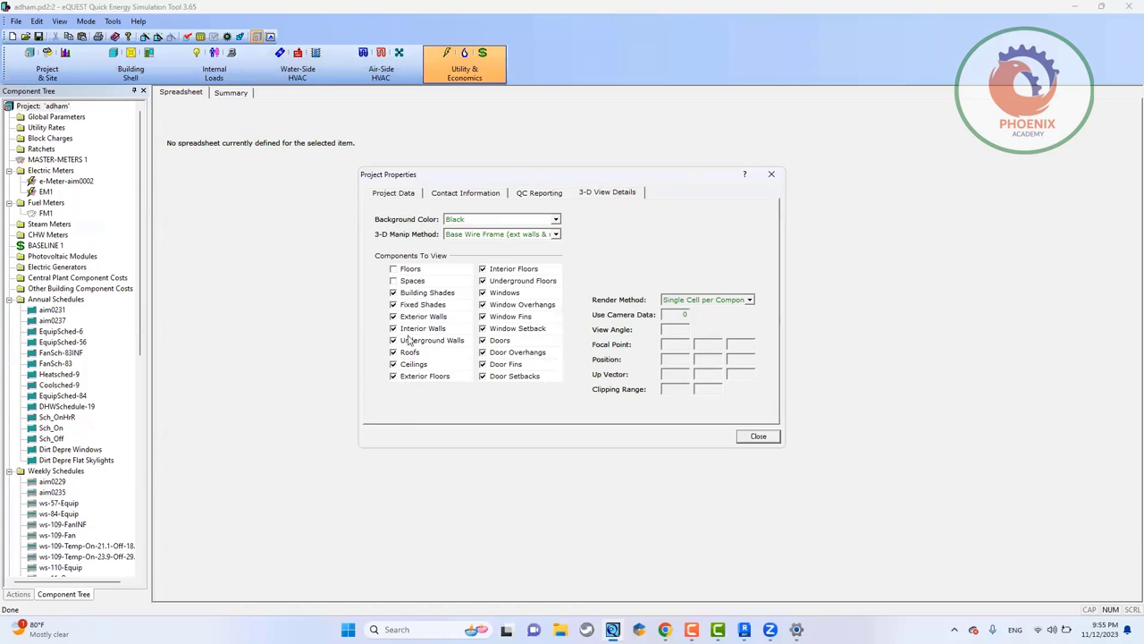
left_click(756, 436)
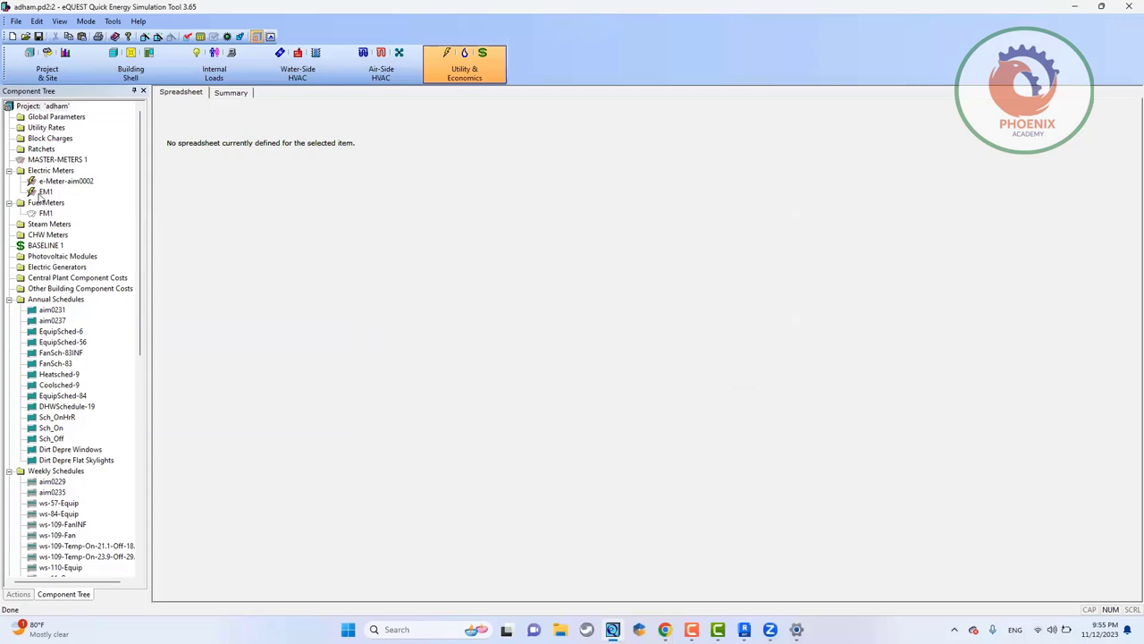
Step: Inspect the electric and fuel meter specifications, available fuel types and summary, and return to the Project & Site data
left_click(43, 191)
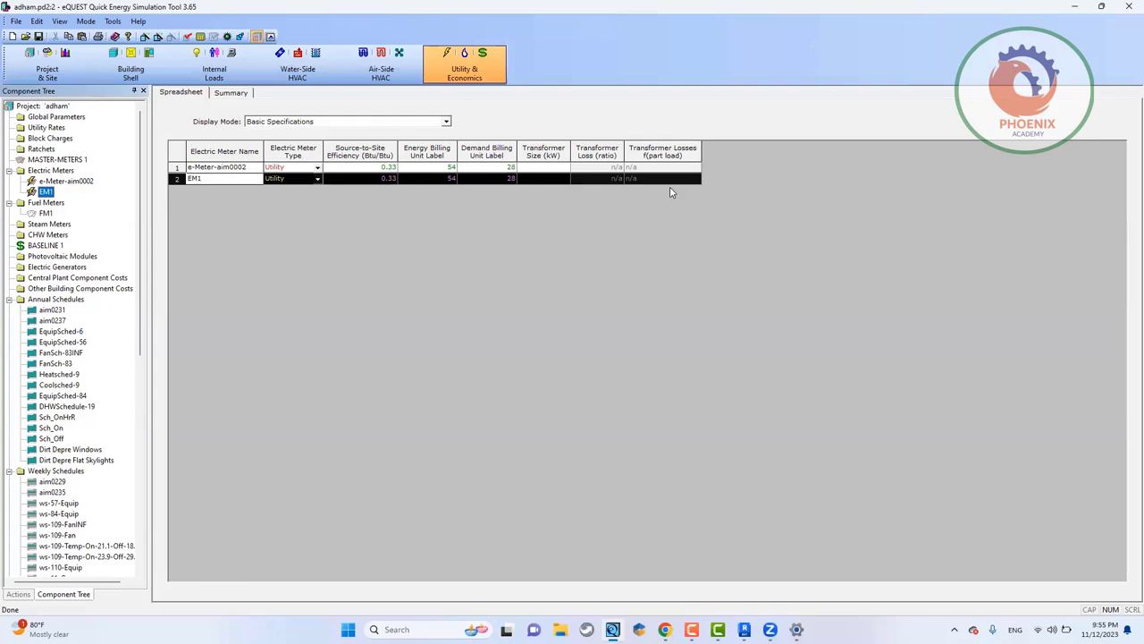
left_click(50, 203)
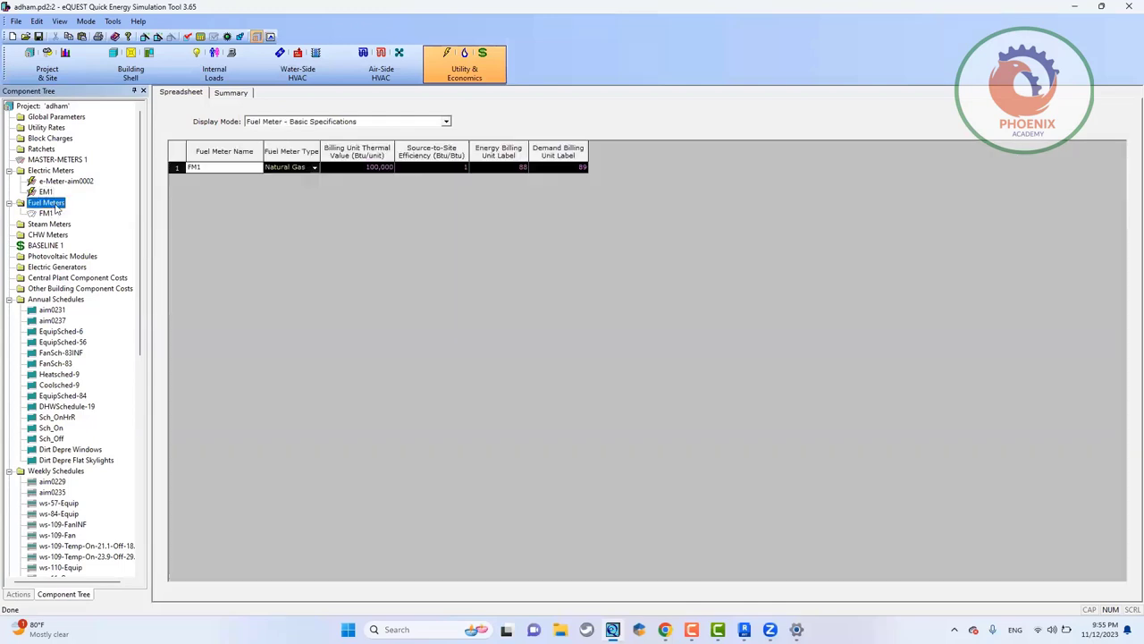
left_click(307, 167)
left_click(314, 168)
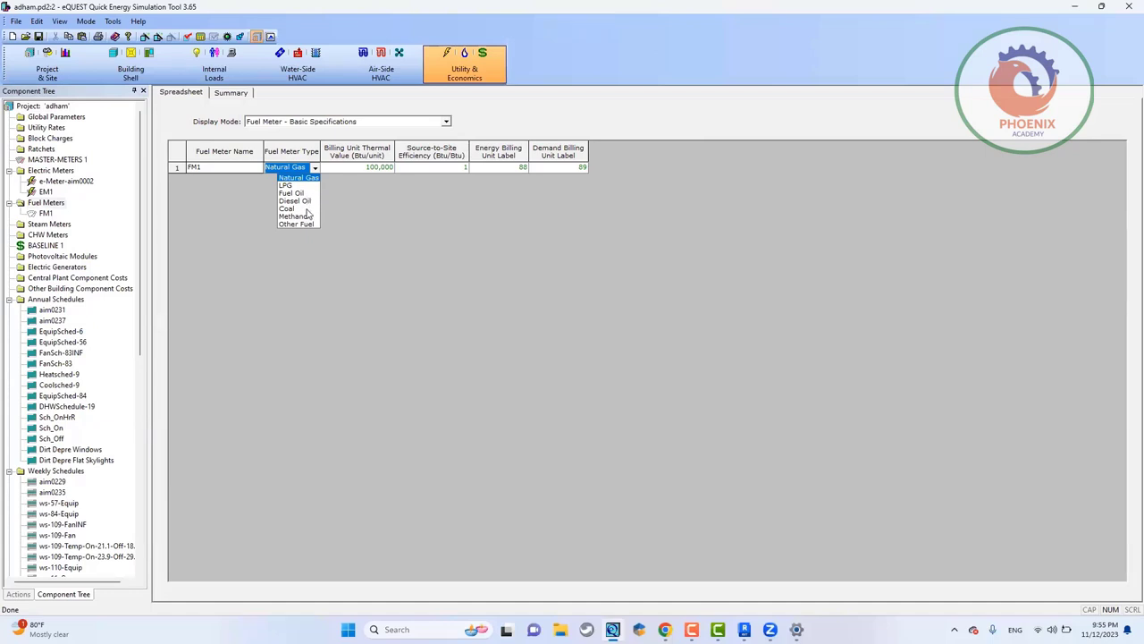
left_click(523, 134)
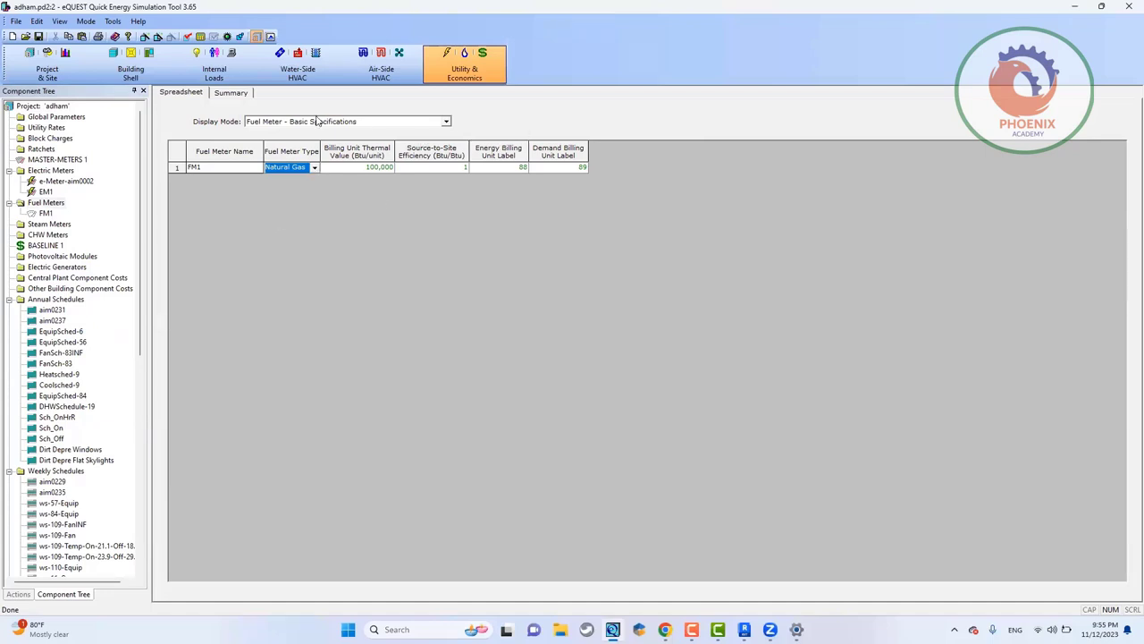
left_click(231, 93)
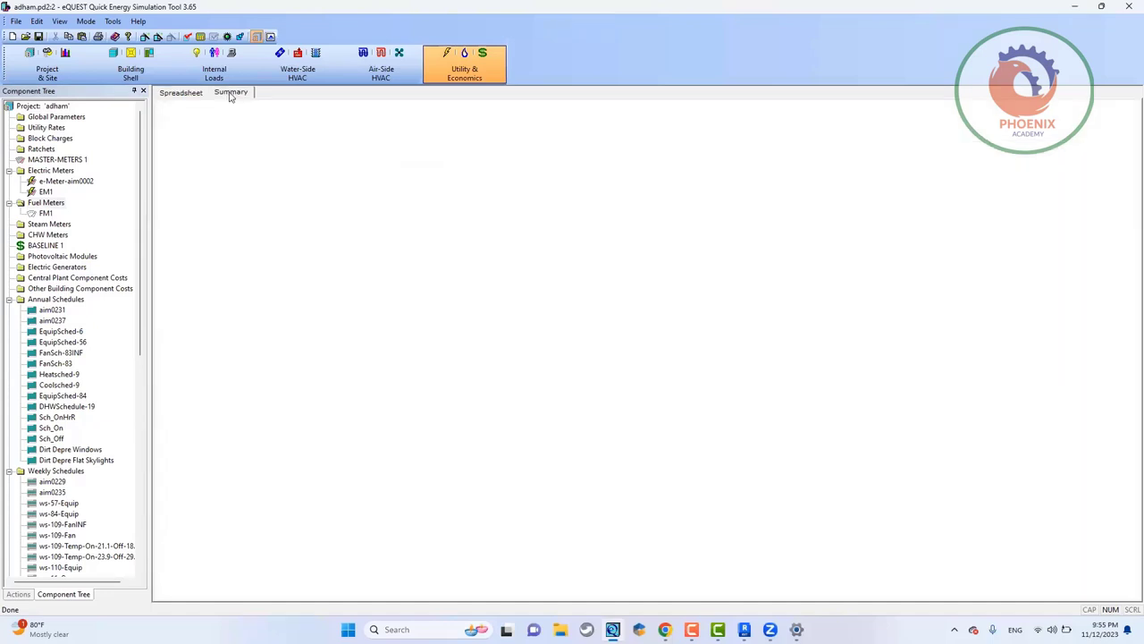
left_click(65, 79)
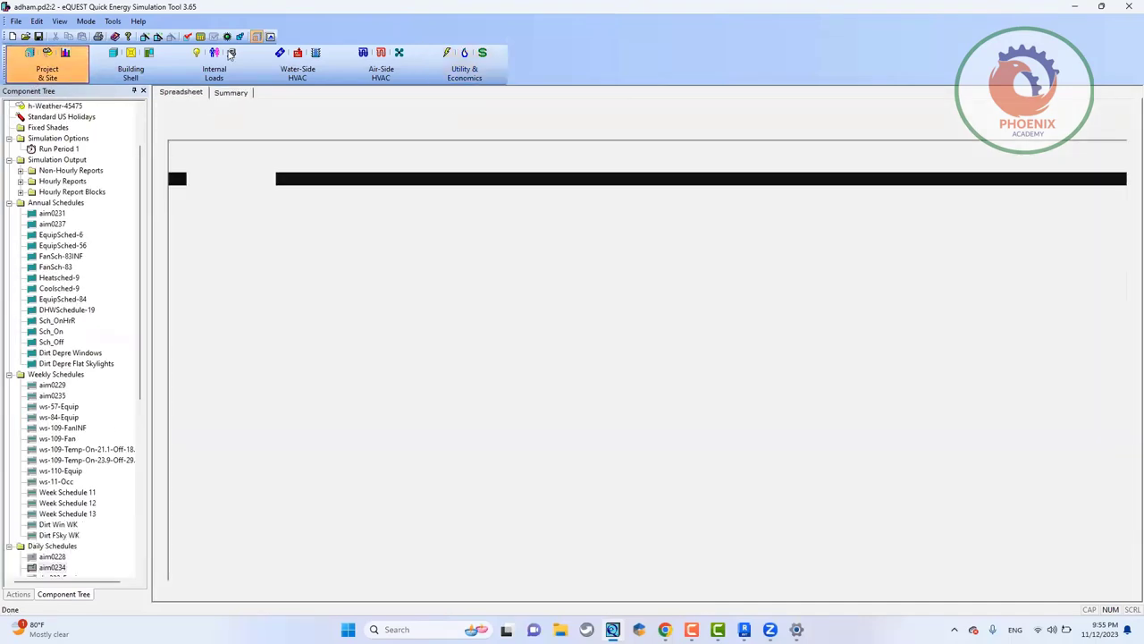